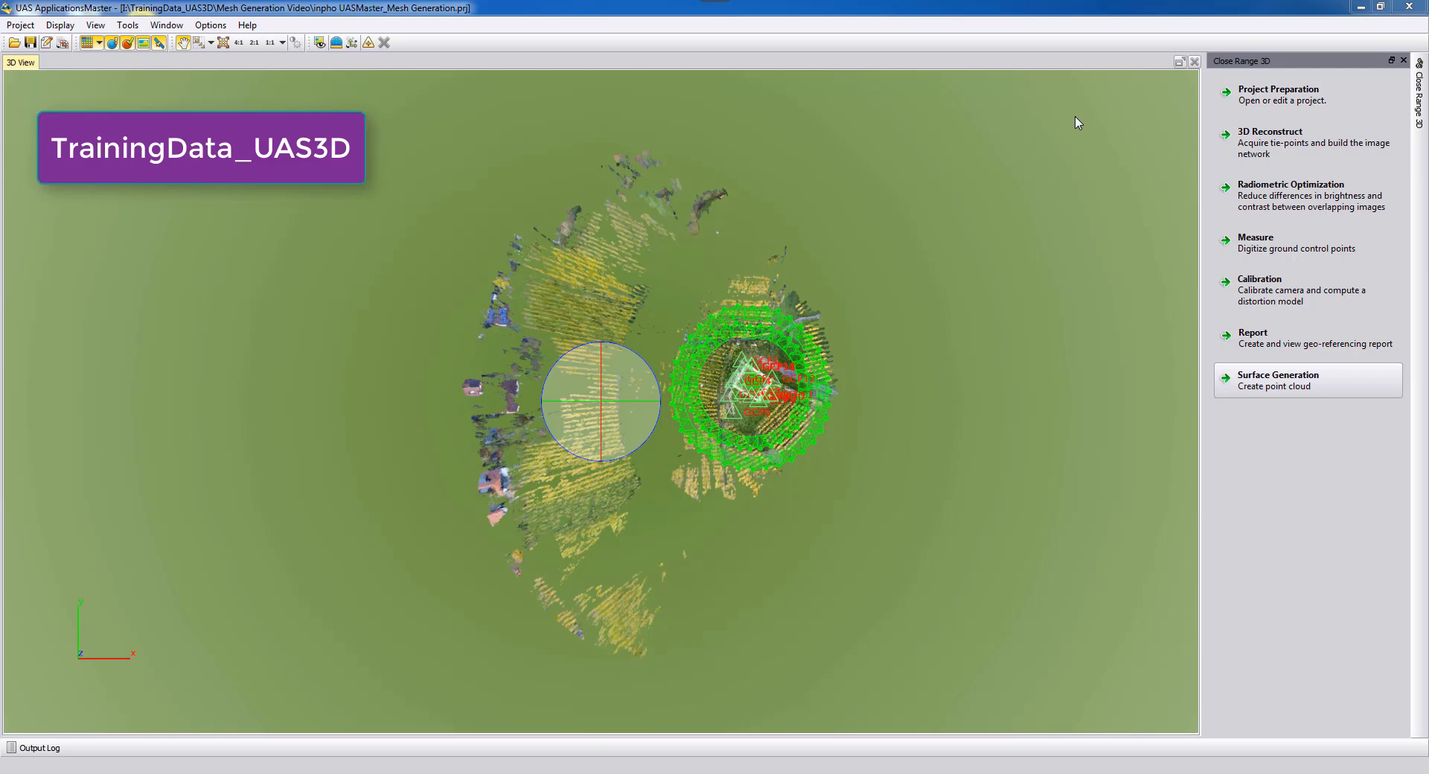
Examine the two camera circles, control points and tower in the 3D view from oblique and side angles.
left_click_drag(825, 315, 700, 250)
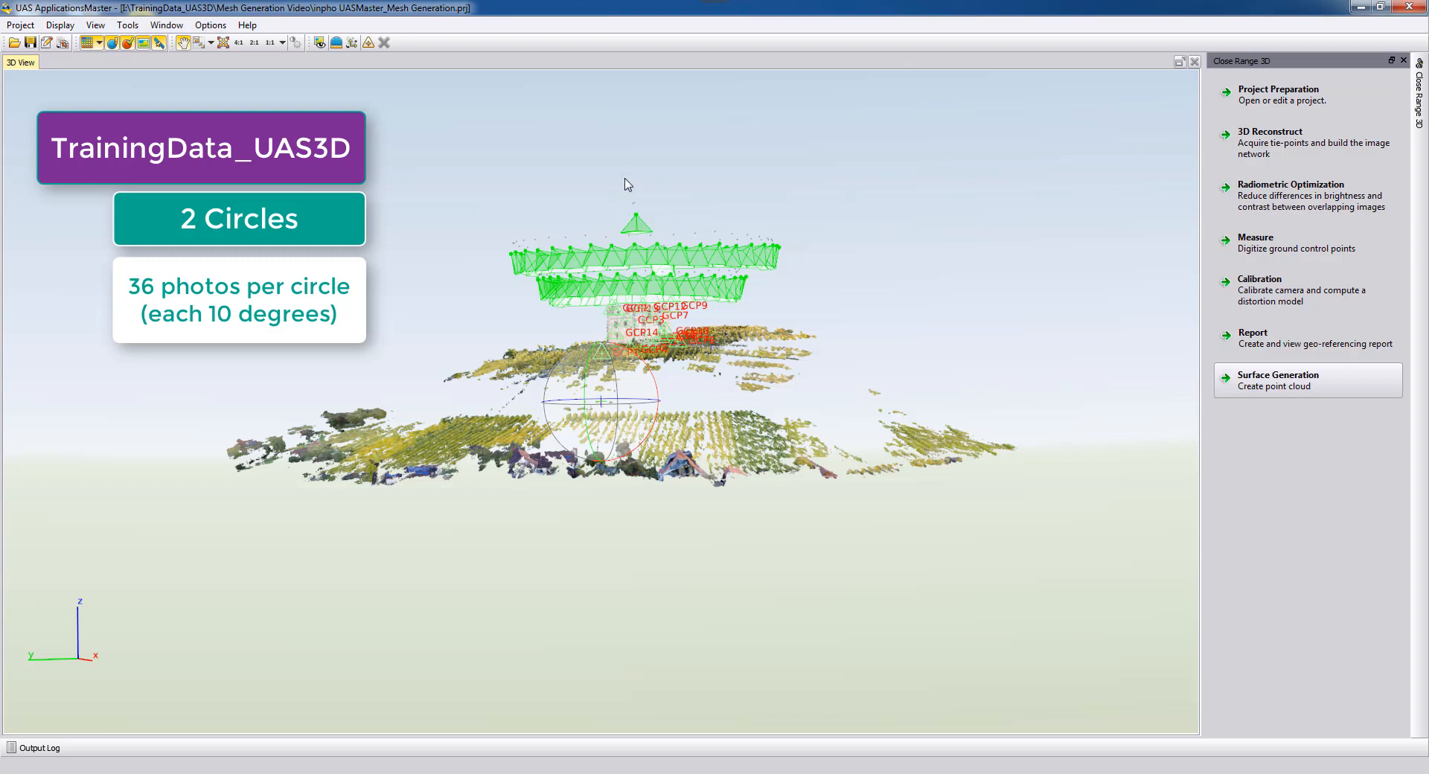
left_click_drag(627, 185, 605, 234)
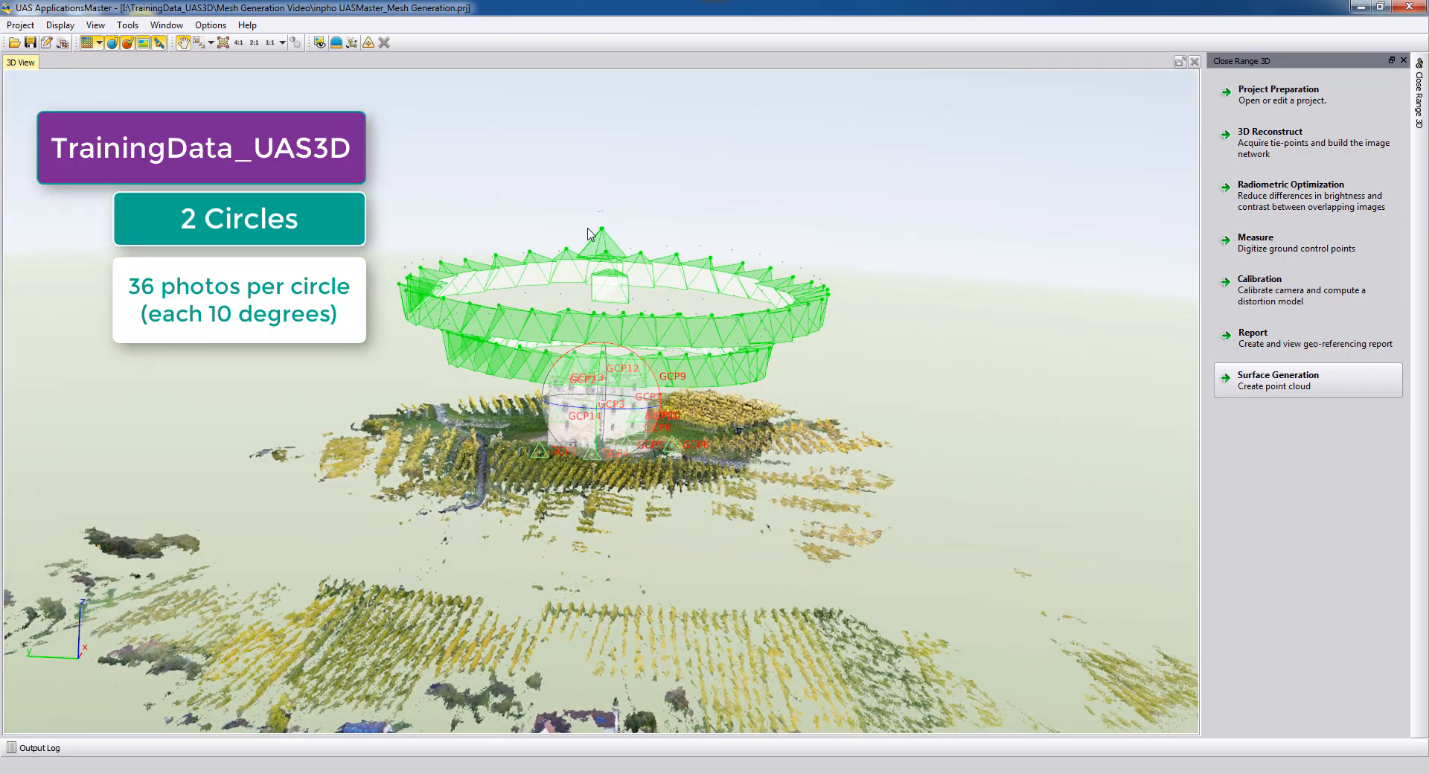
left_click_drag(629, 294, 601, 376)
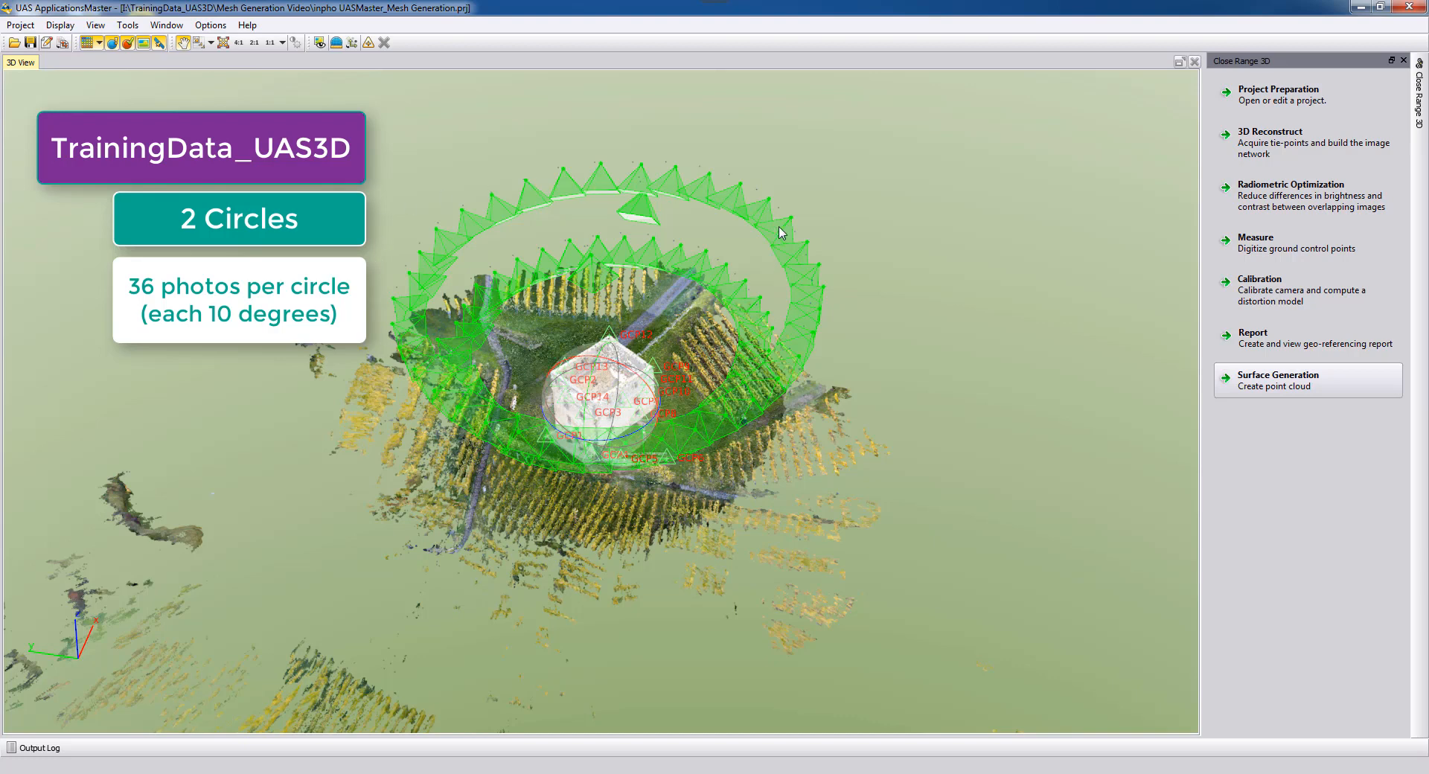
left_click_drag(626, 287, 641, 178)
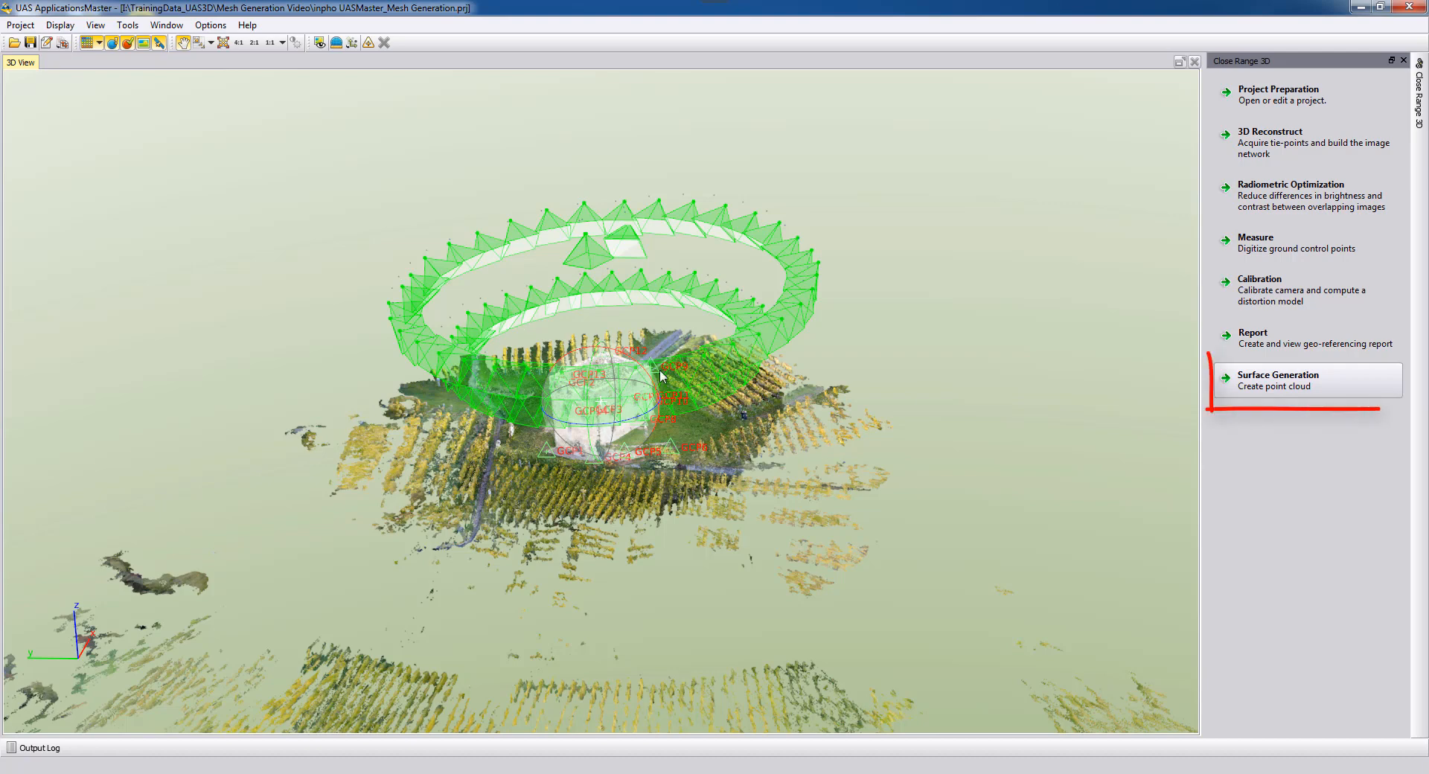
left_click(1295, 384)
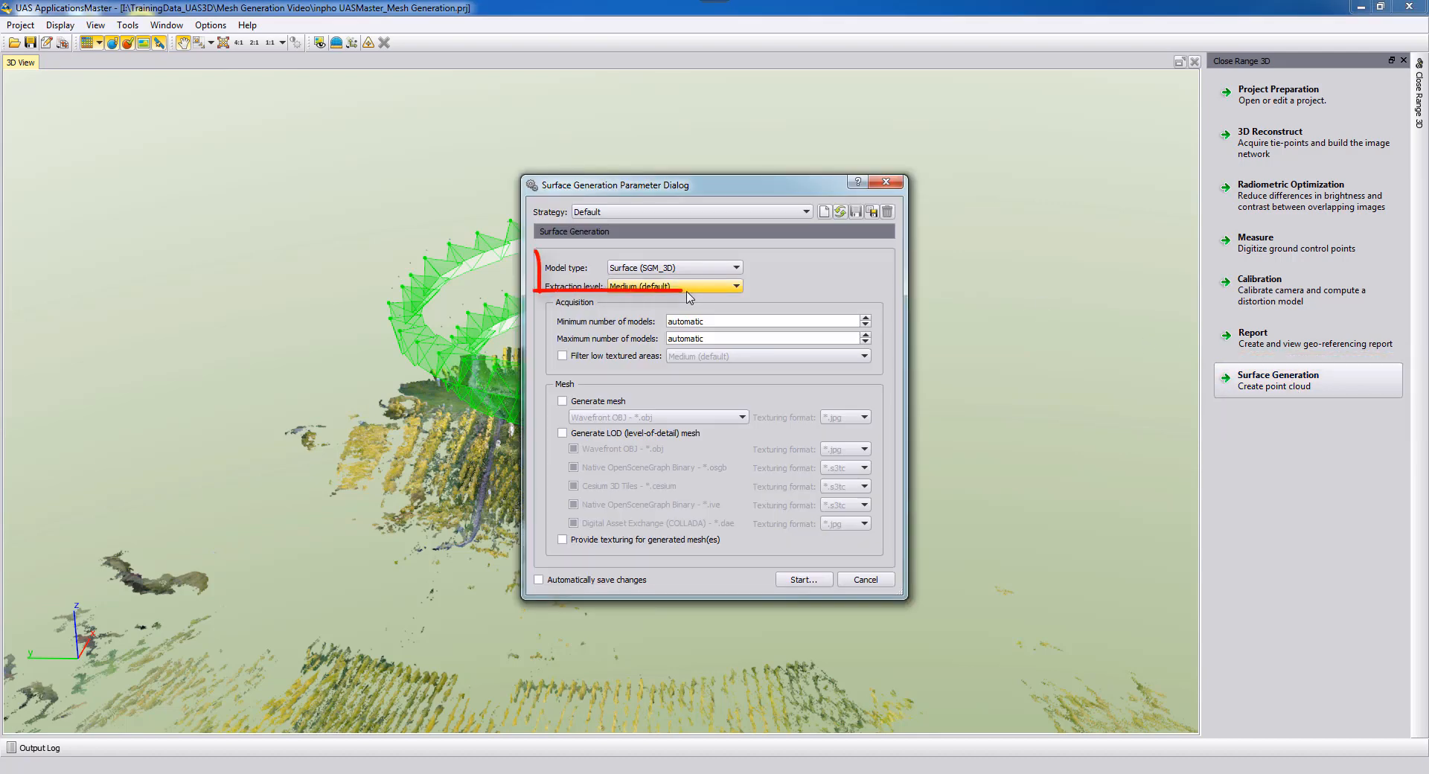
left_click(664, 269)
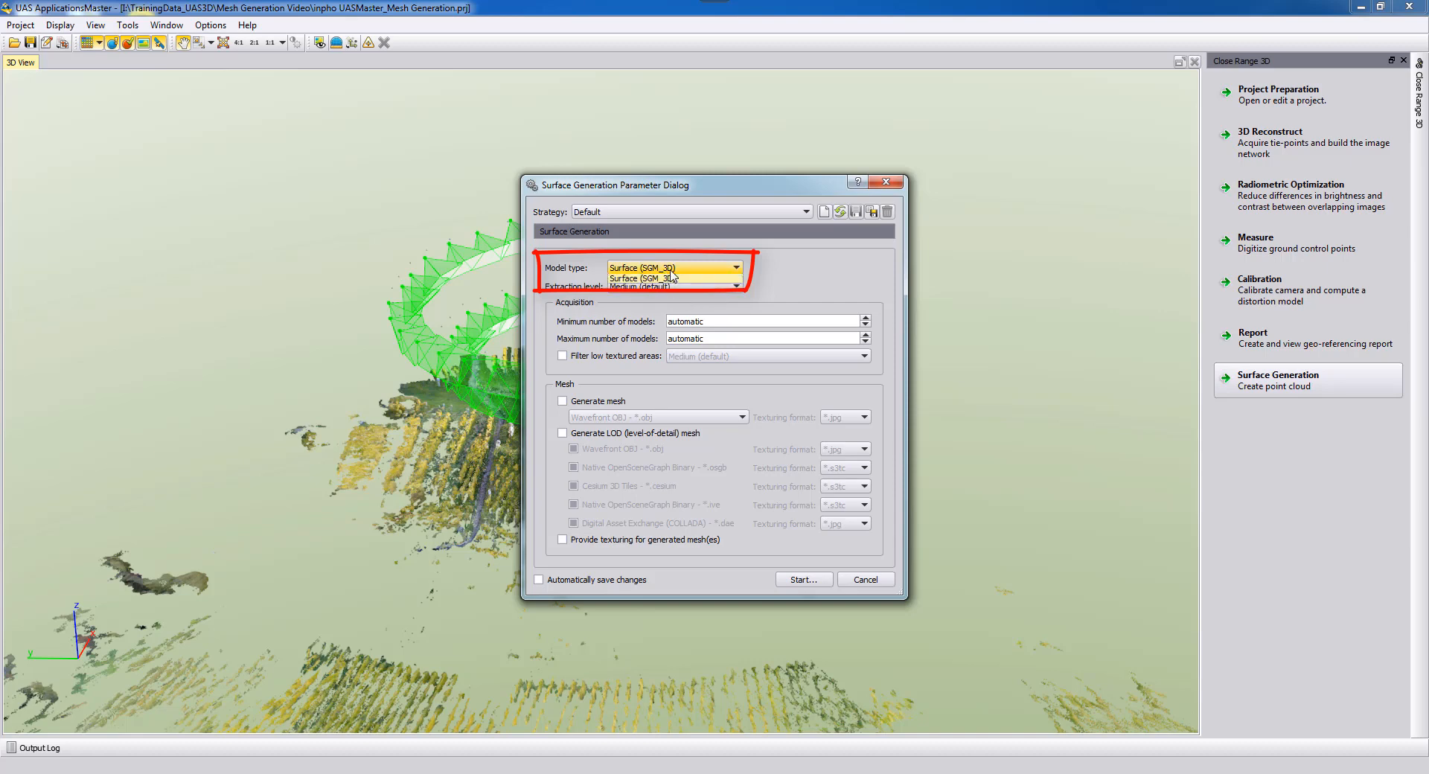
left_click(673, 267)
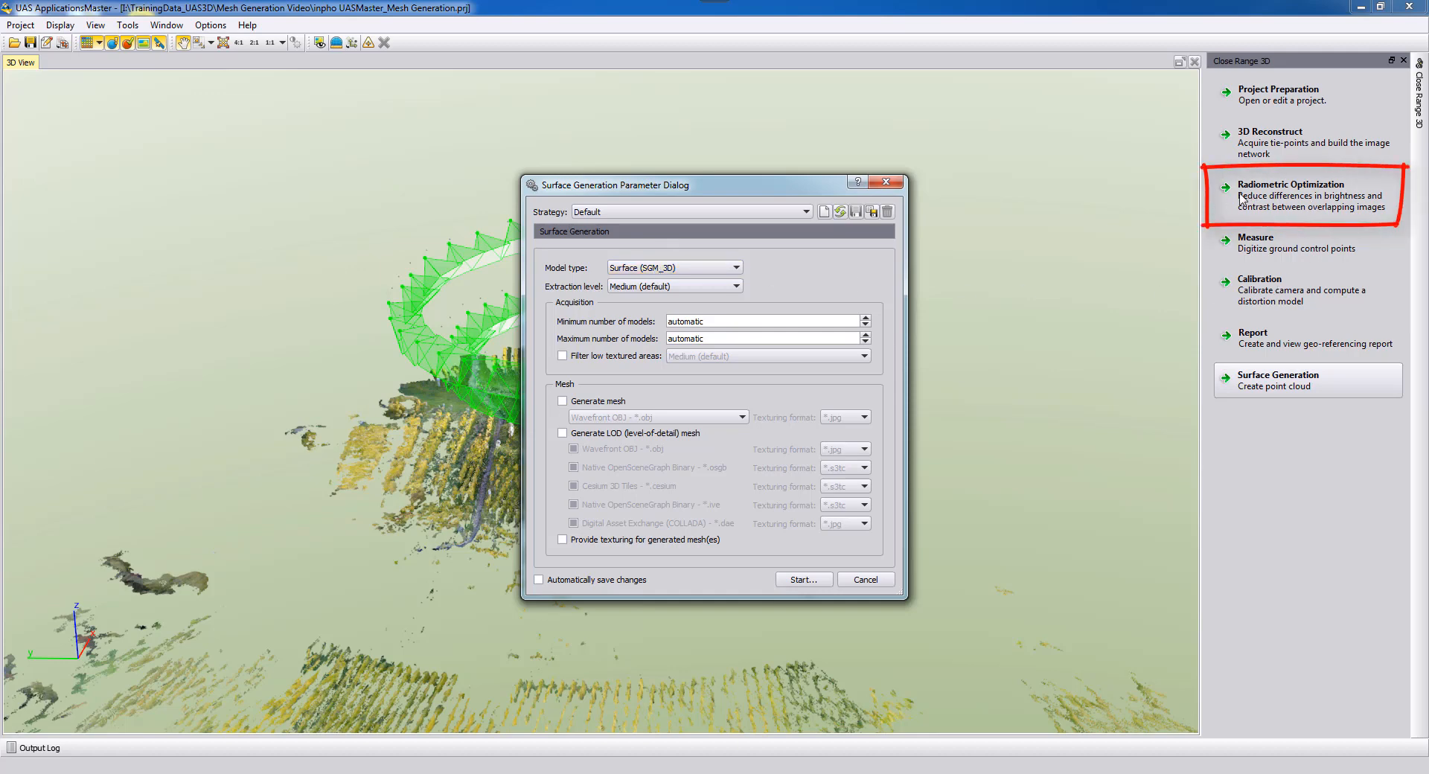
left_click(862, 579)
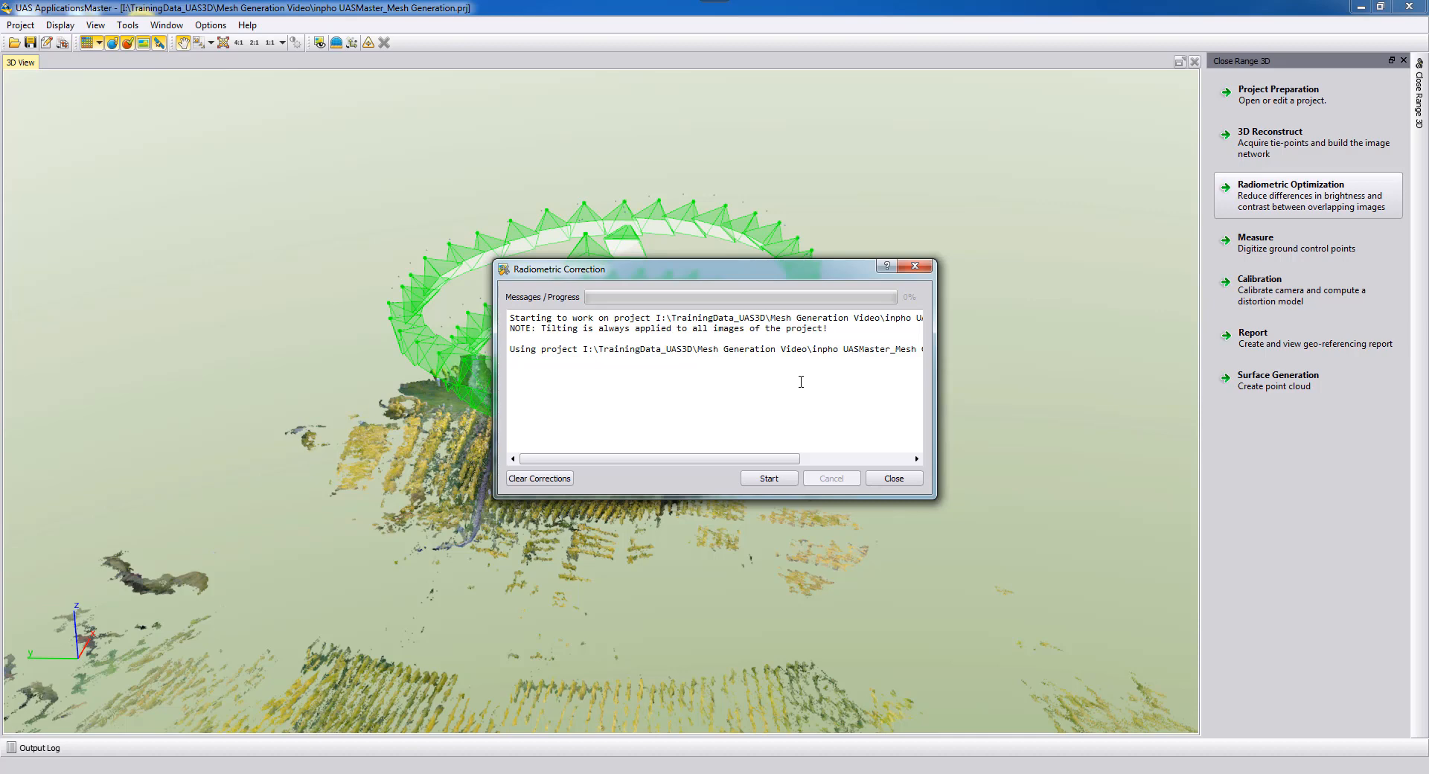
Run the radiometric correction on the project's images and close its dialog once processing is done.
left_click(778, 479)
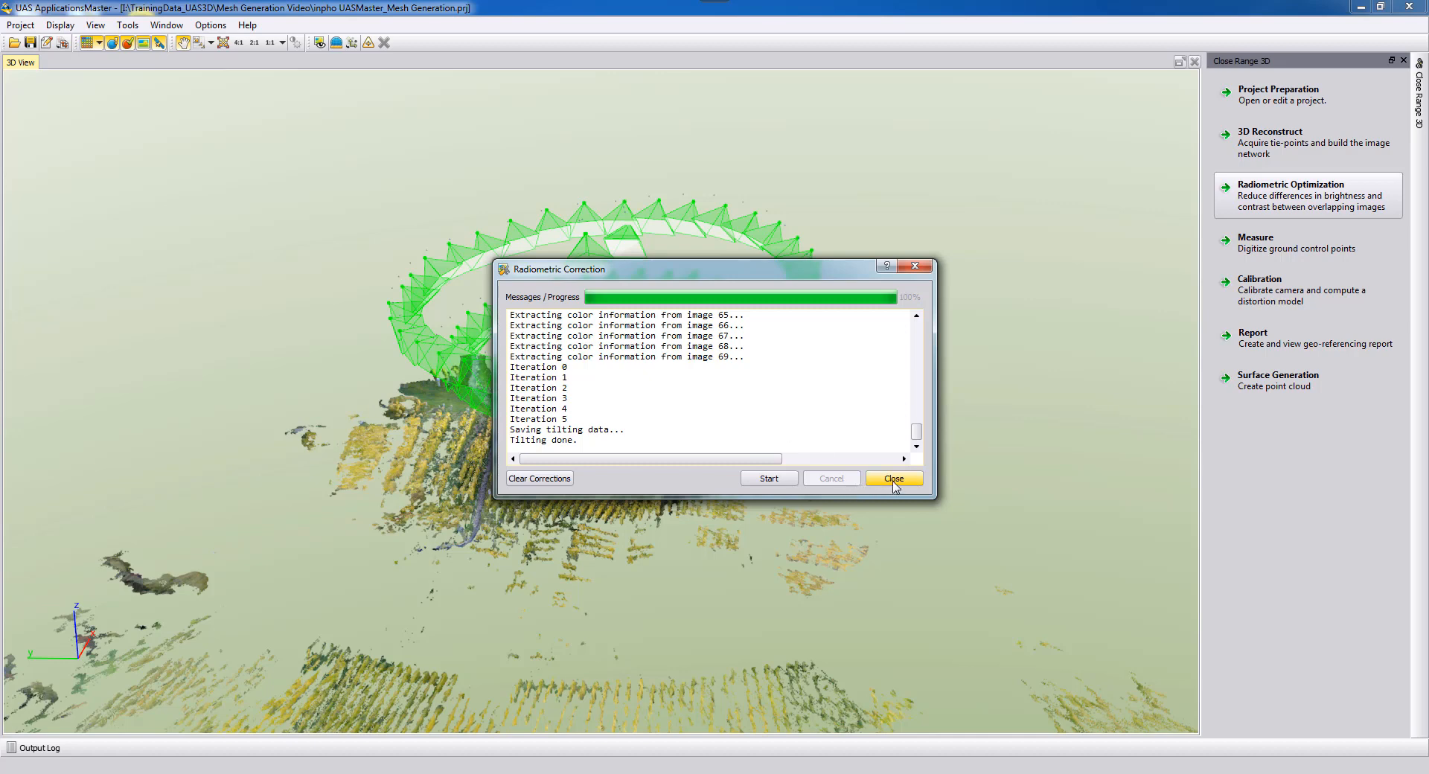
left_click(894, 478)
Open the surface generation parameters and choose Medium (default) as the extraction level.
left_click(1331, 383)
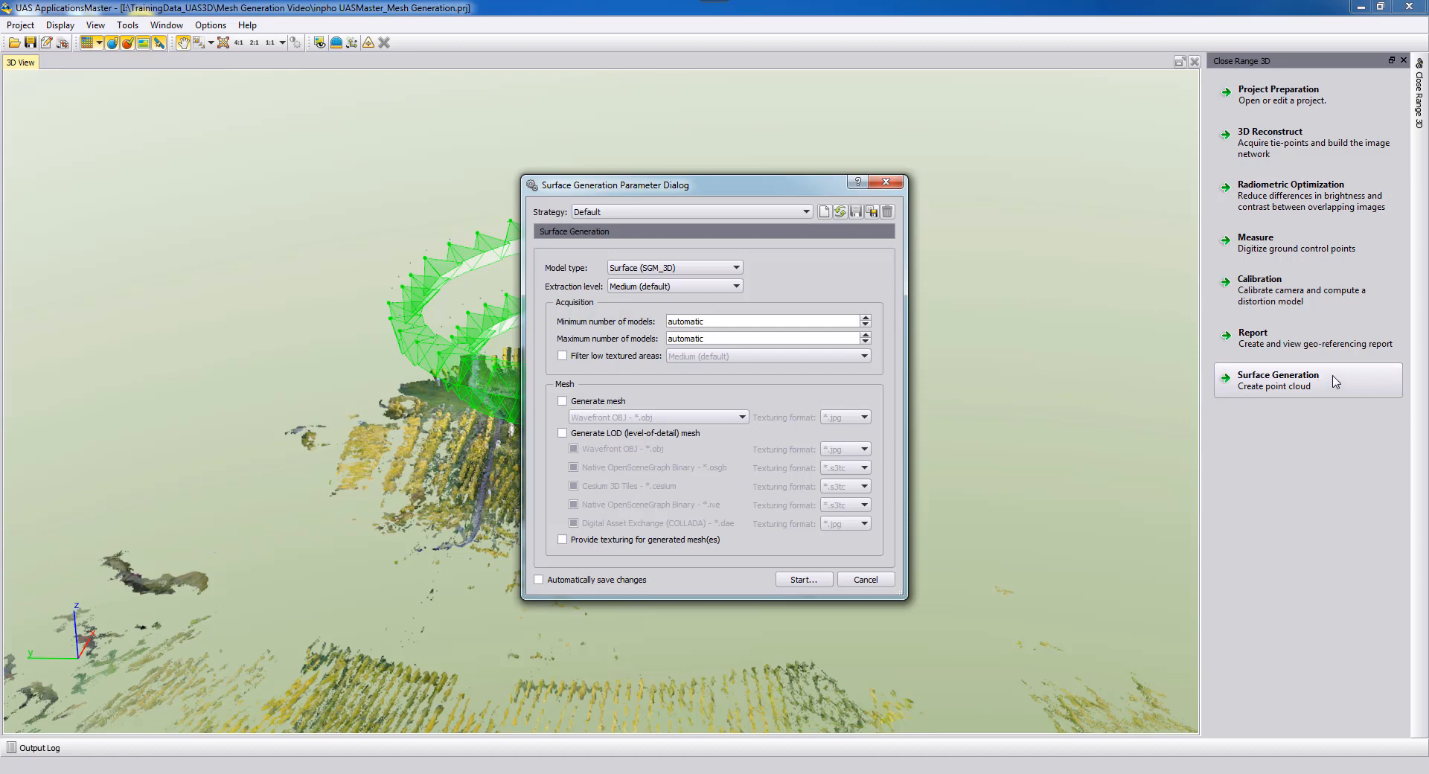
left_click(733, 287)
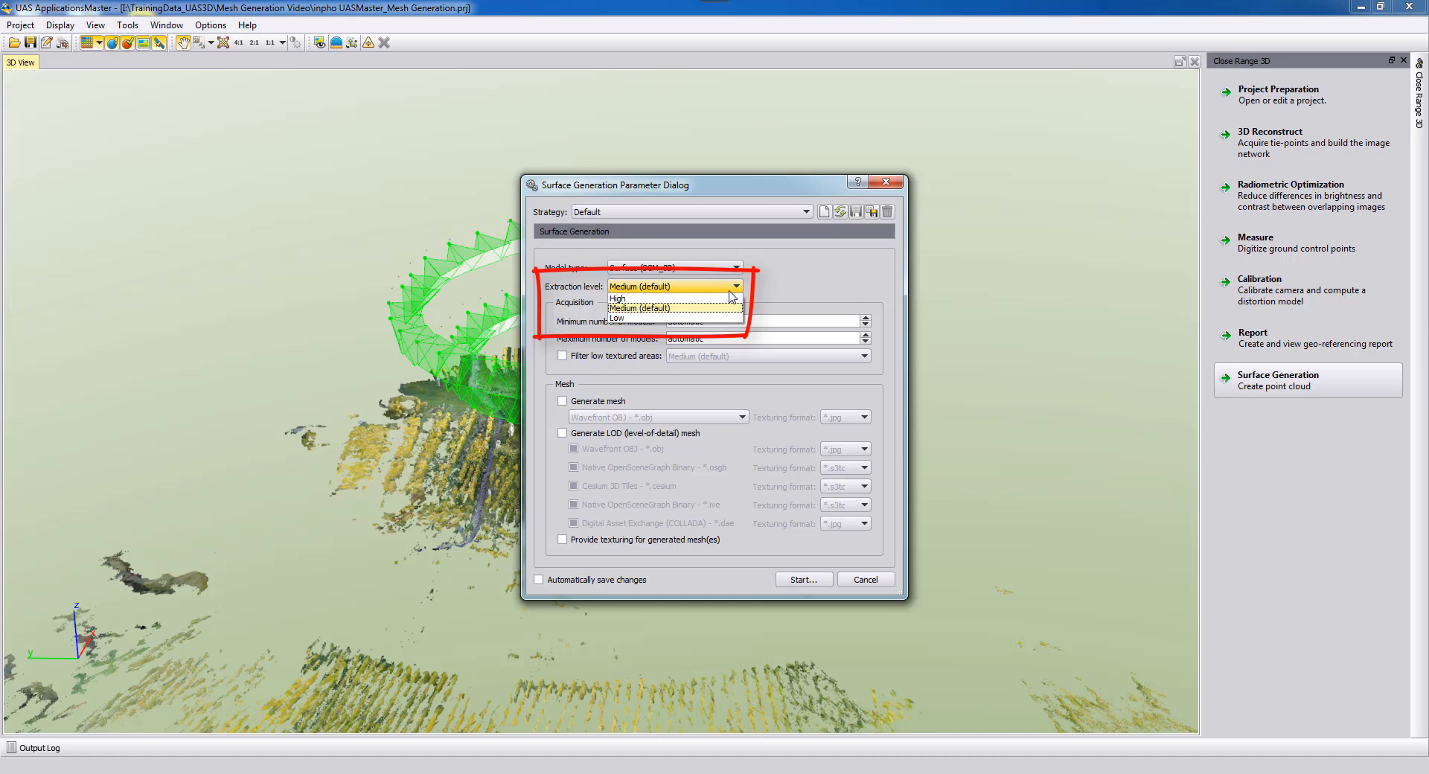
left_click(668, 309)
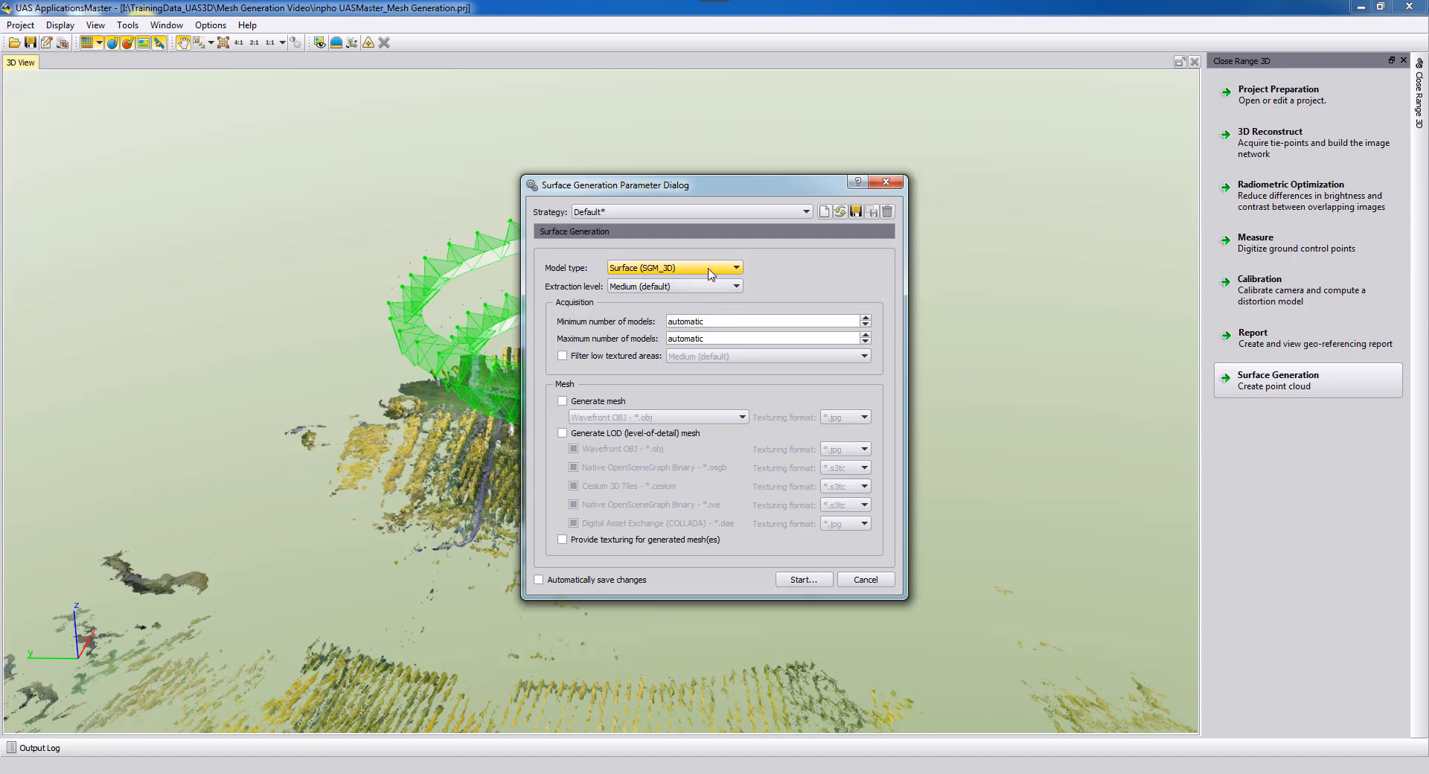
Move the parameter dialog off the camera circles and set the minimum number of models to 4 and the maximum to 8.
left_click_drag(731, 186, 987, 194)
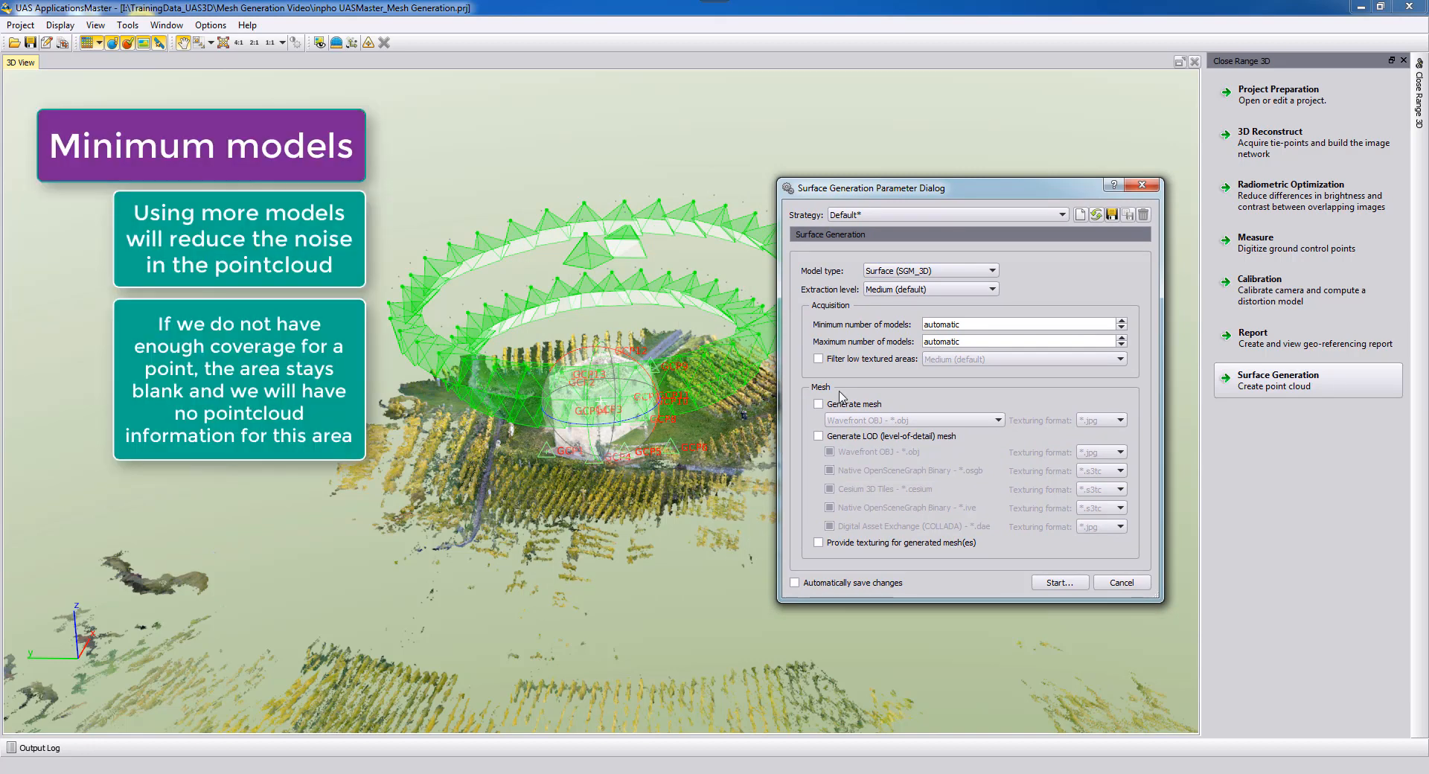
left_click(1121, 321)
left_click(1121, 338)
left_click(1121, 338)
left_click(1121, 338)
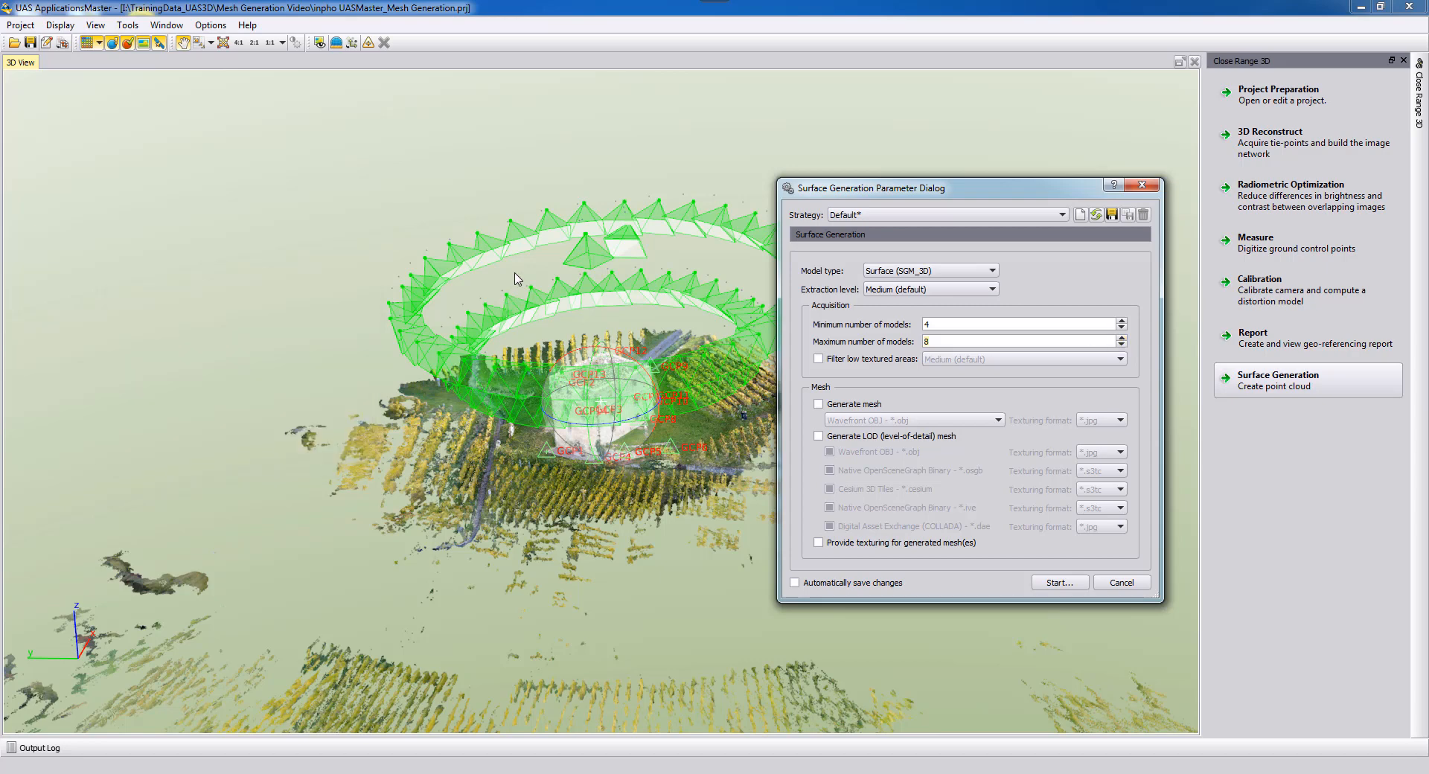
Enable filtering of low textured areas at the Medium (default) level.
left_click(818, 360)
left_click(818, 359)
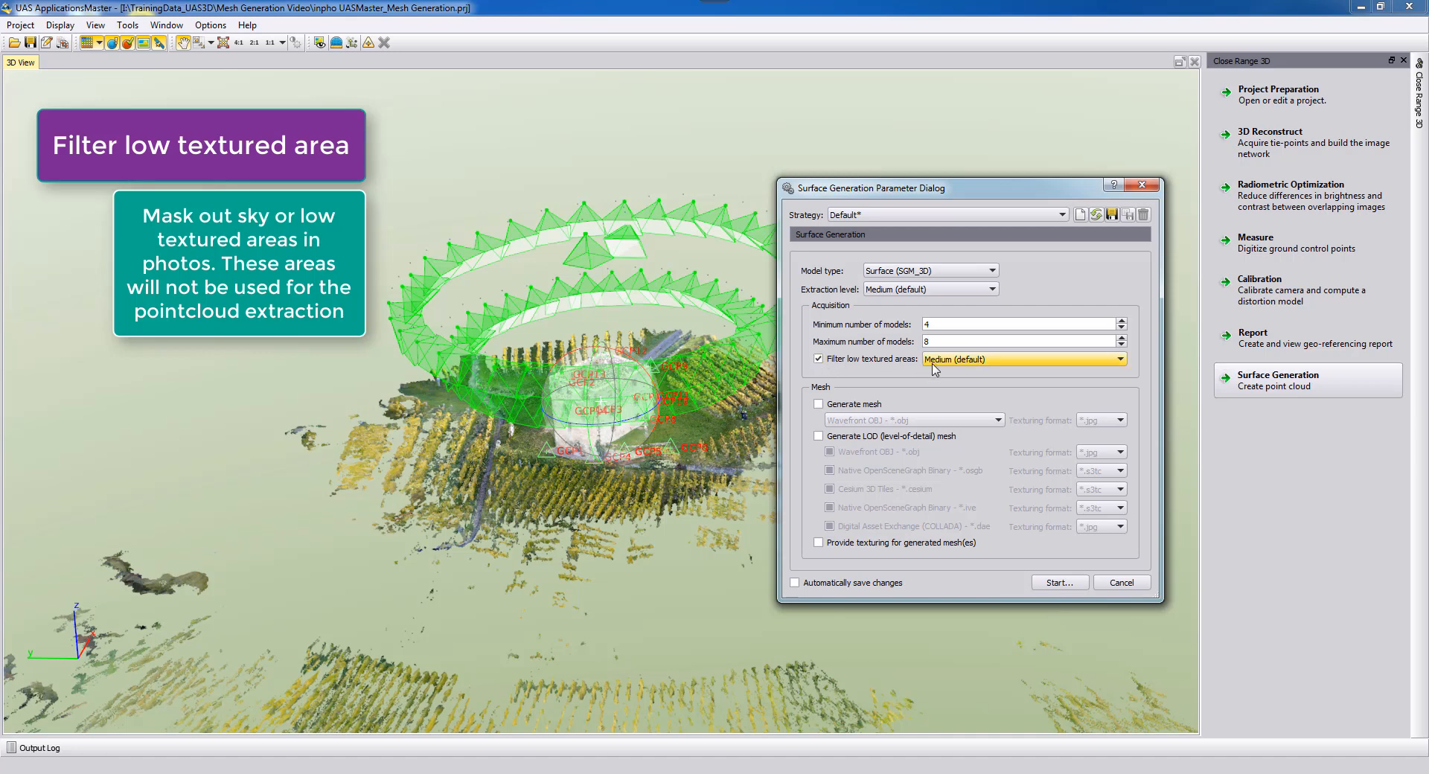
left_click(957, 361)
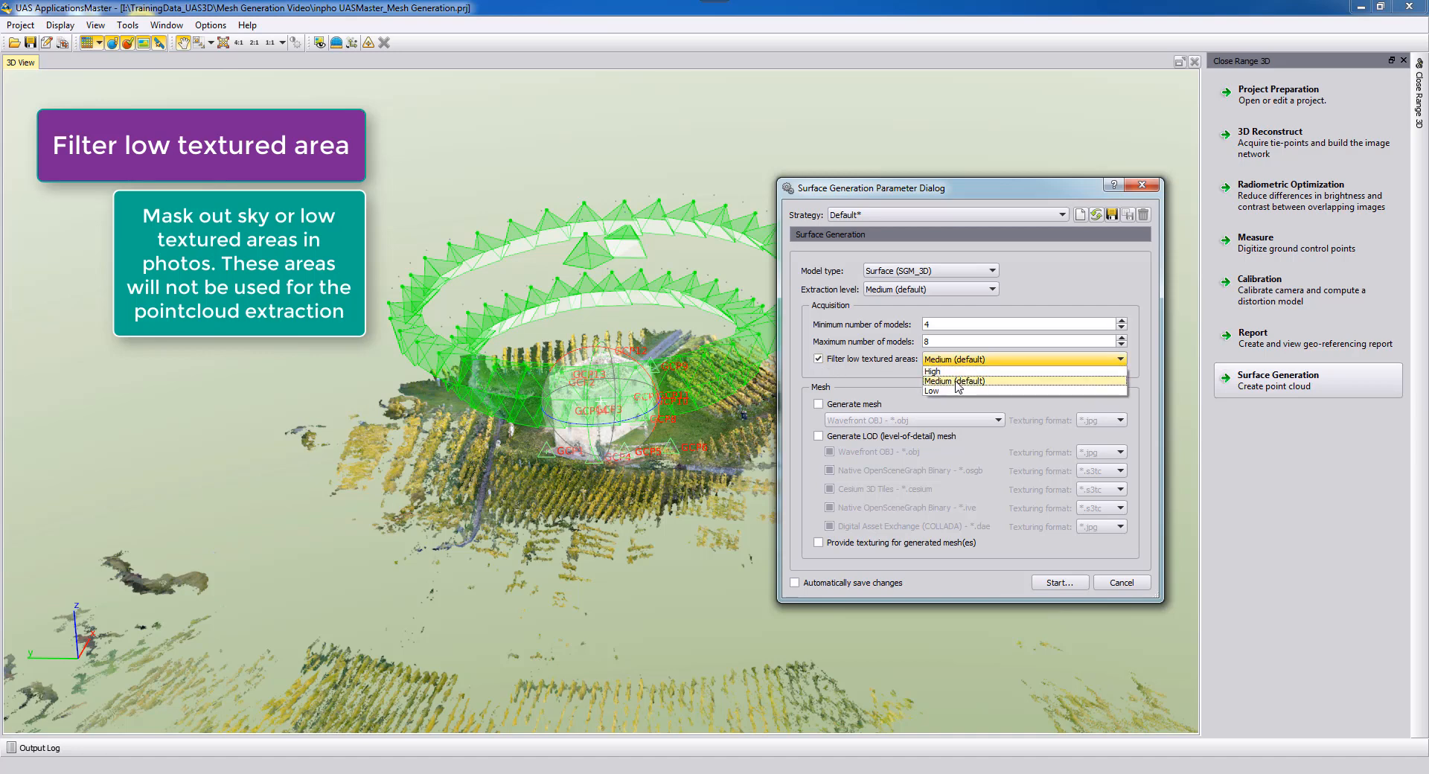
left_click(956, 381)
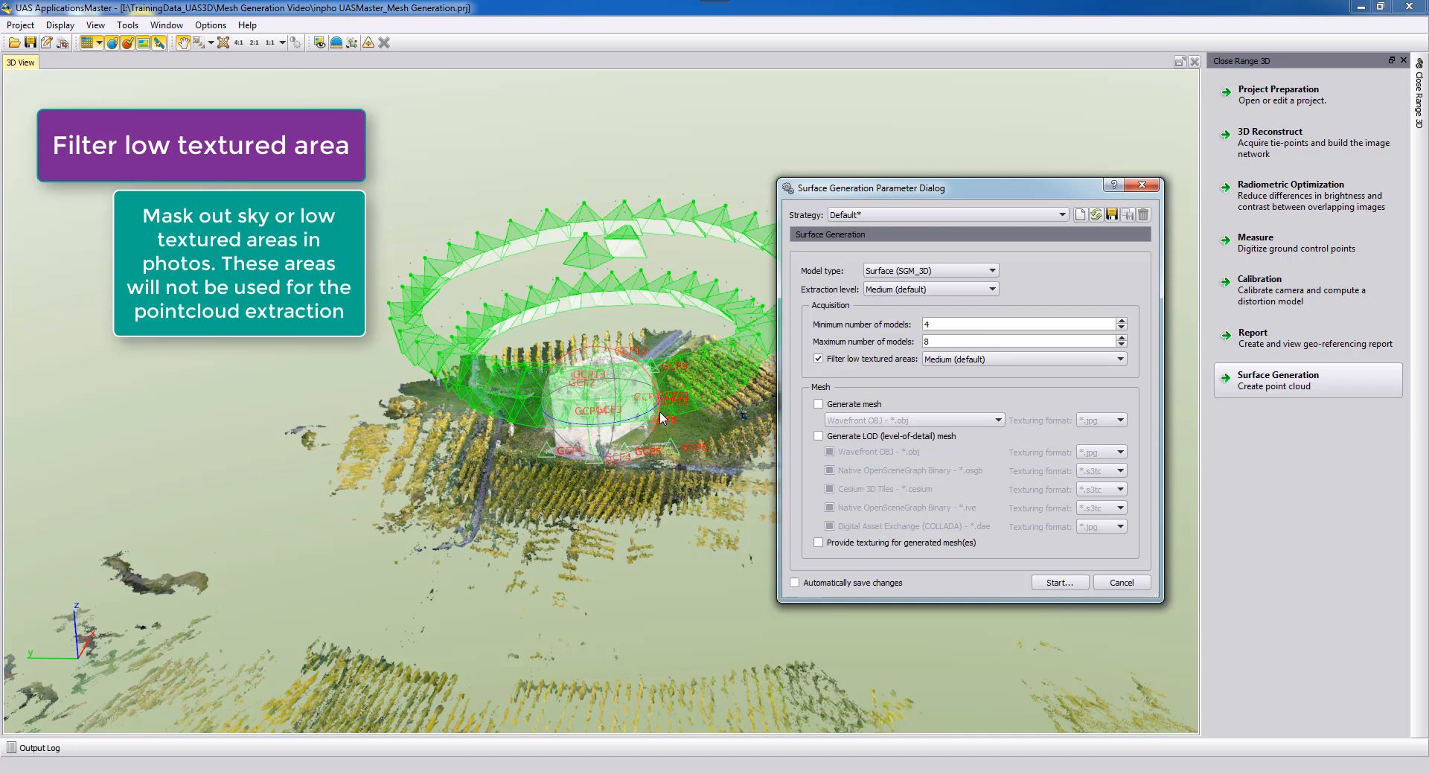
left_click(995, 360)
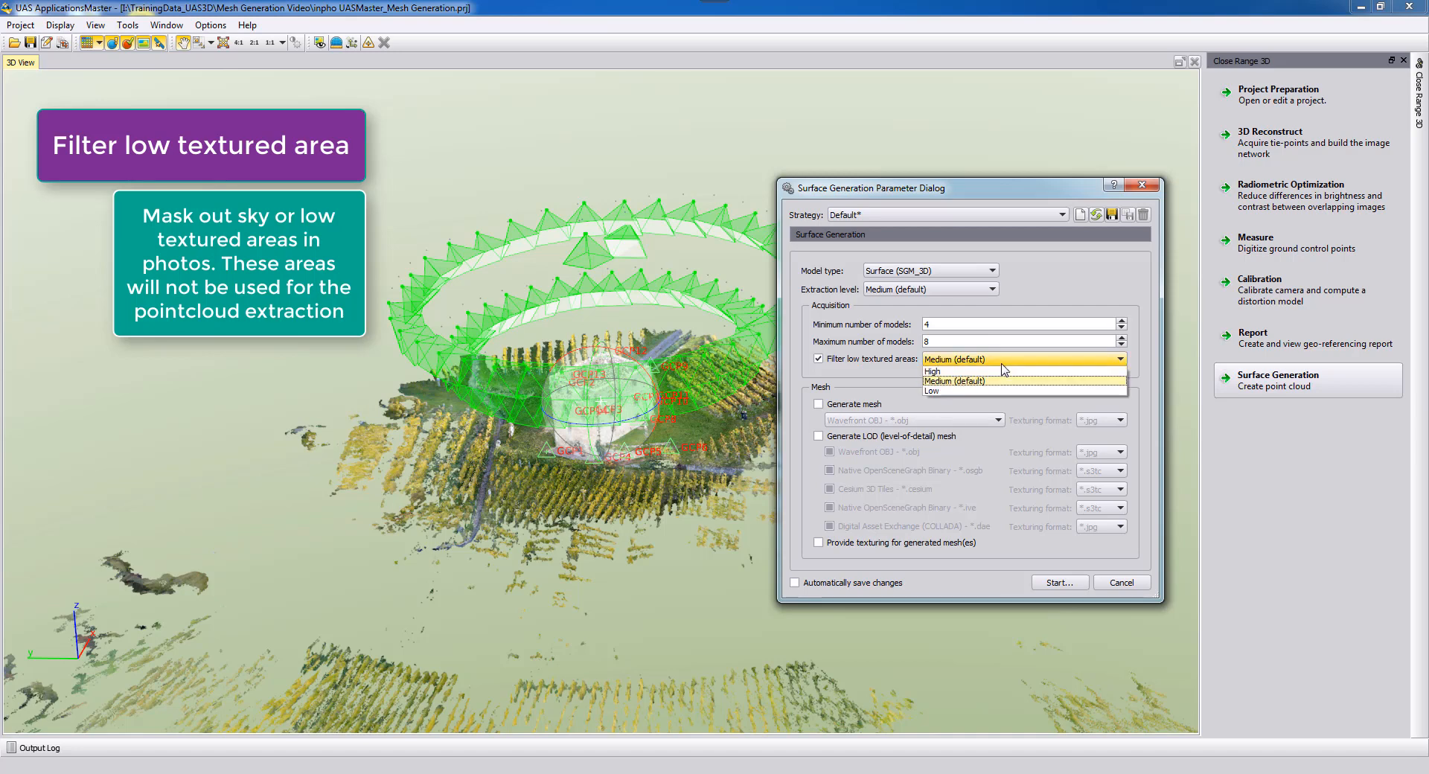
left_click(969, 360)
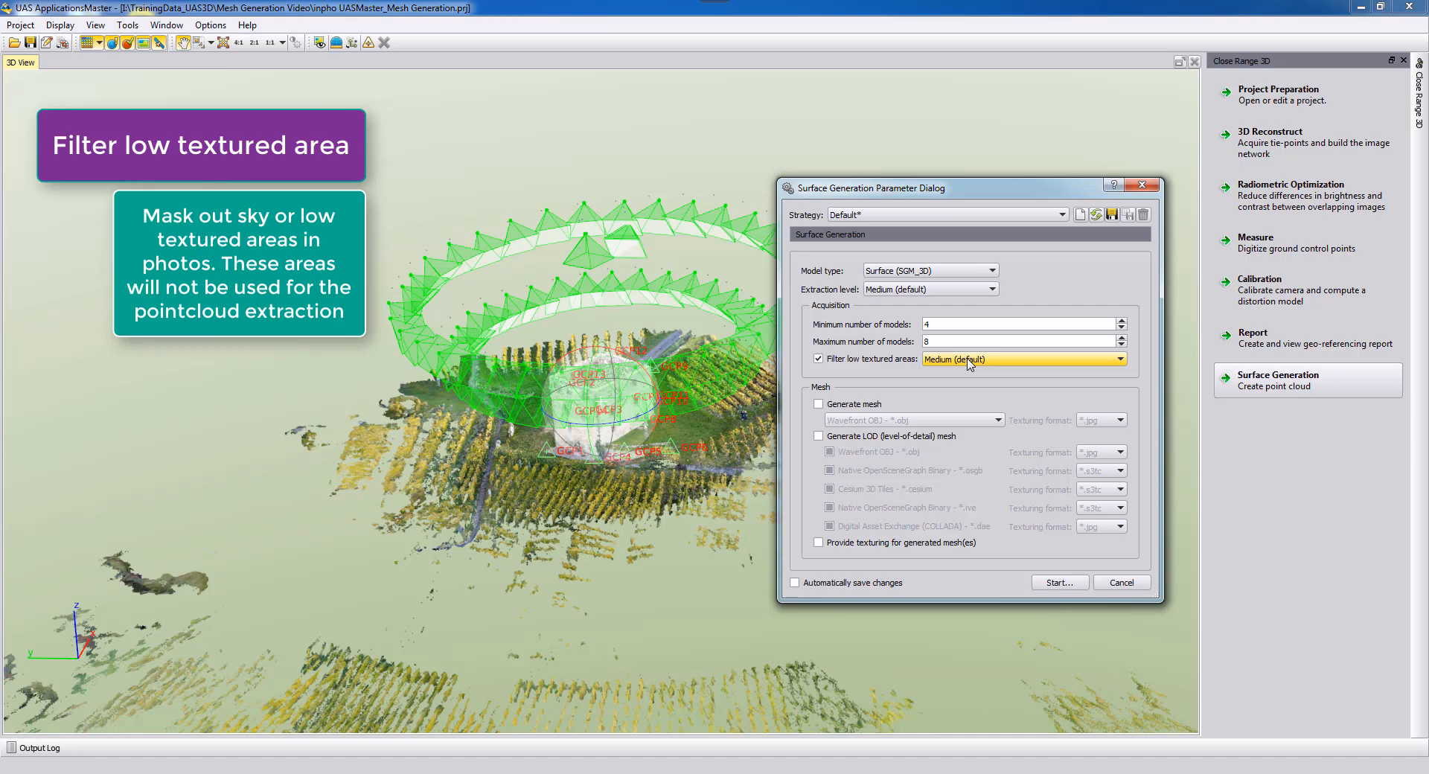
left_click(968, 361)
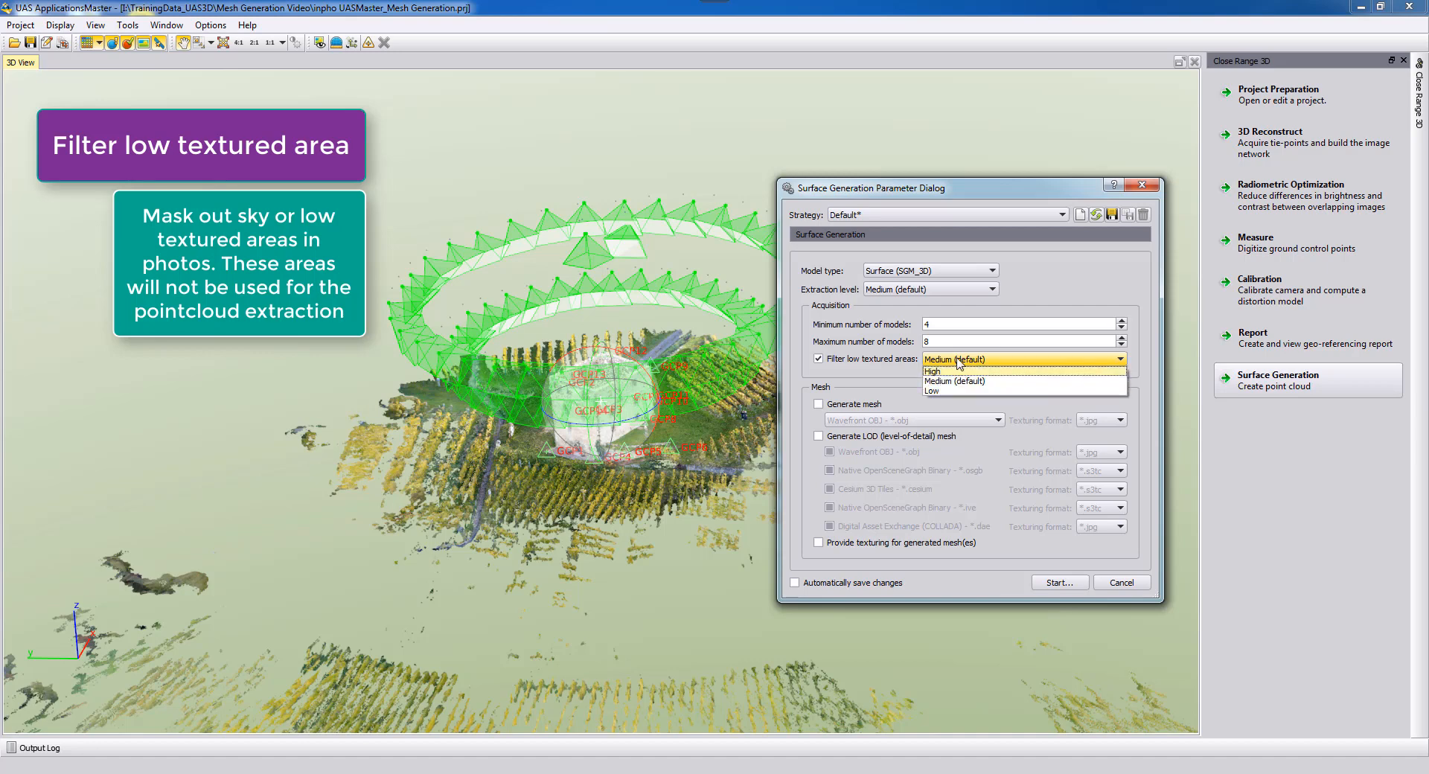
left_click(958, 362)
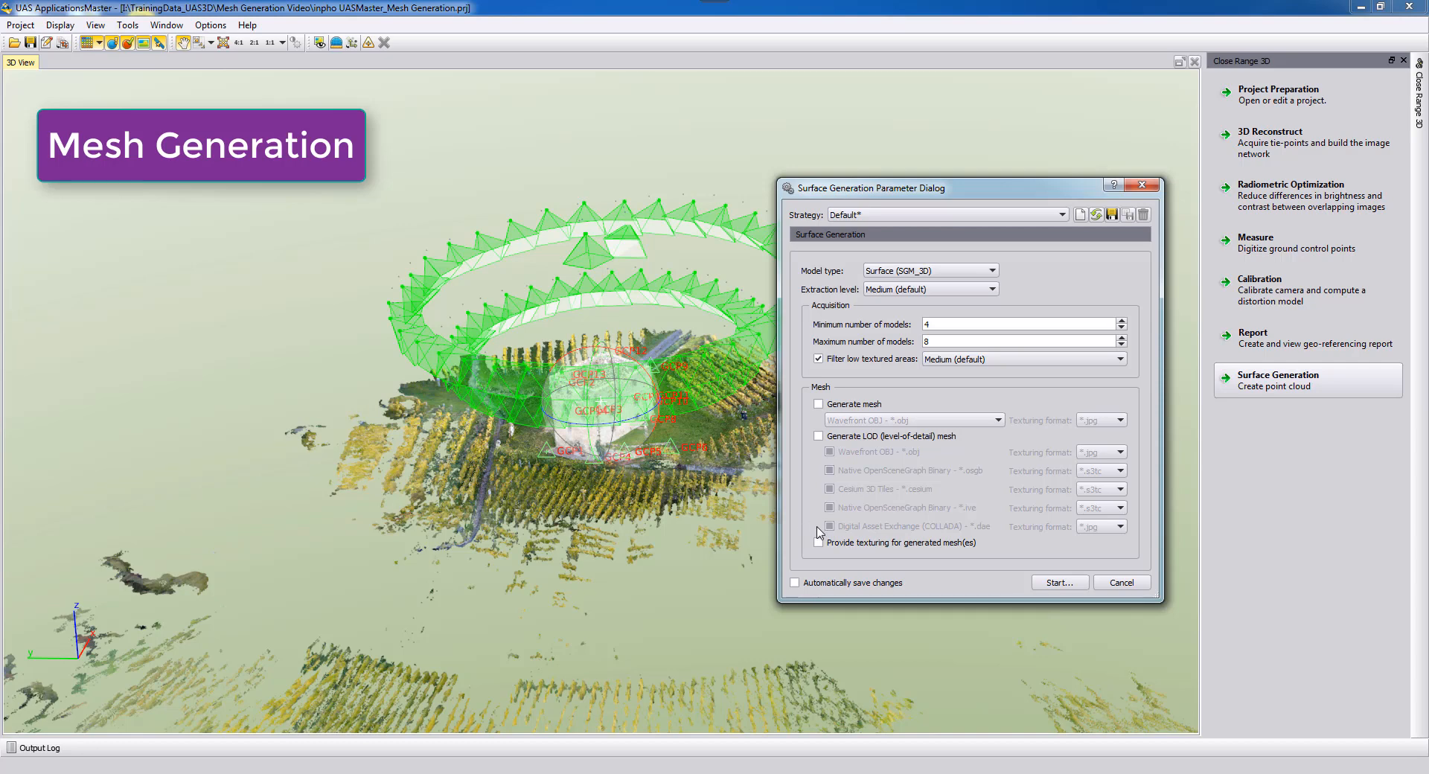
Enable LOD mesh generation with Native OpenSceneGraph Binary (*.osgb) as the only format, leaving single mesh generation off.
left_click(845, 411)
left_click(852, 421)
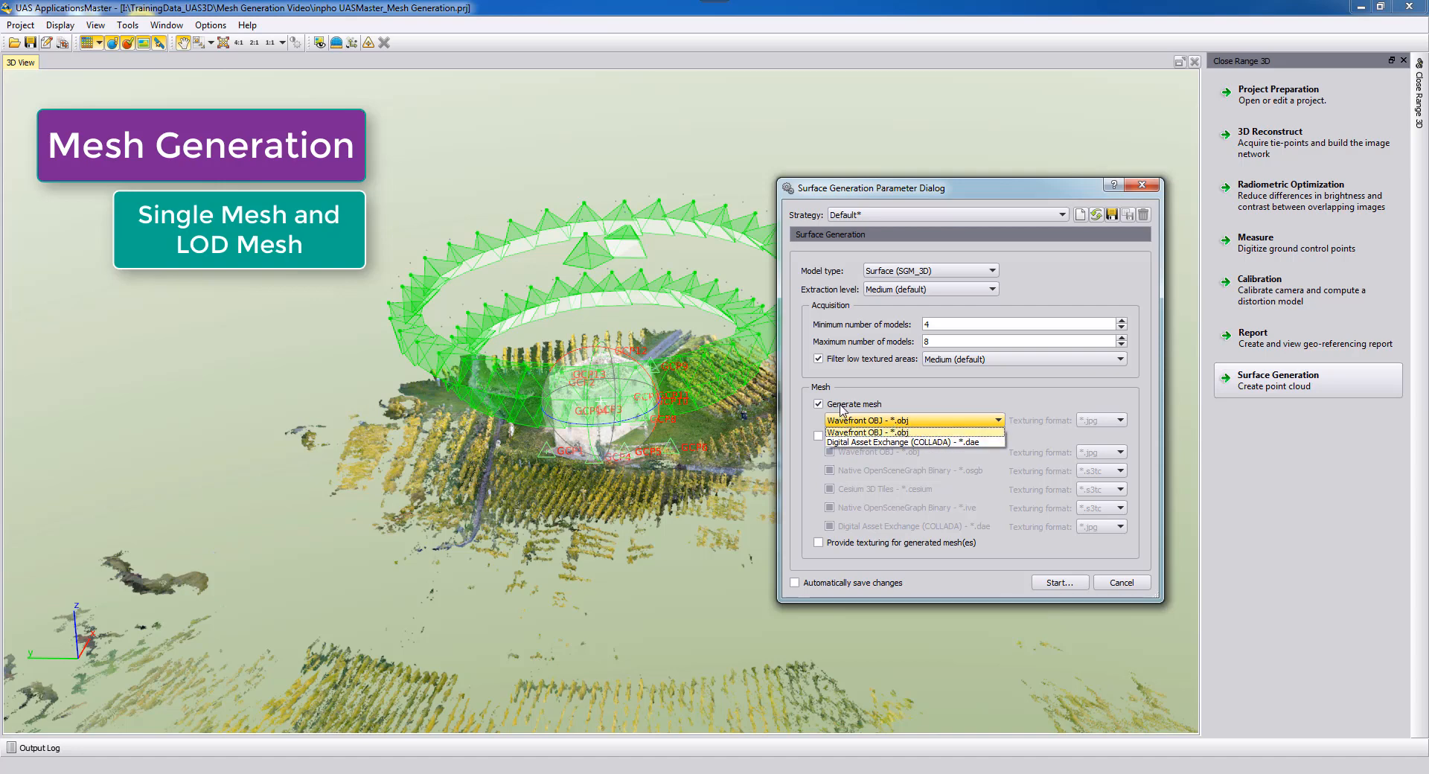
left_click(842, 408)
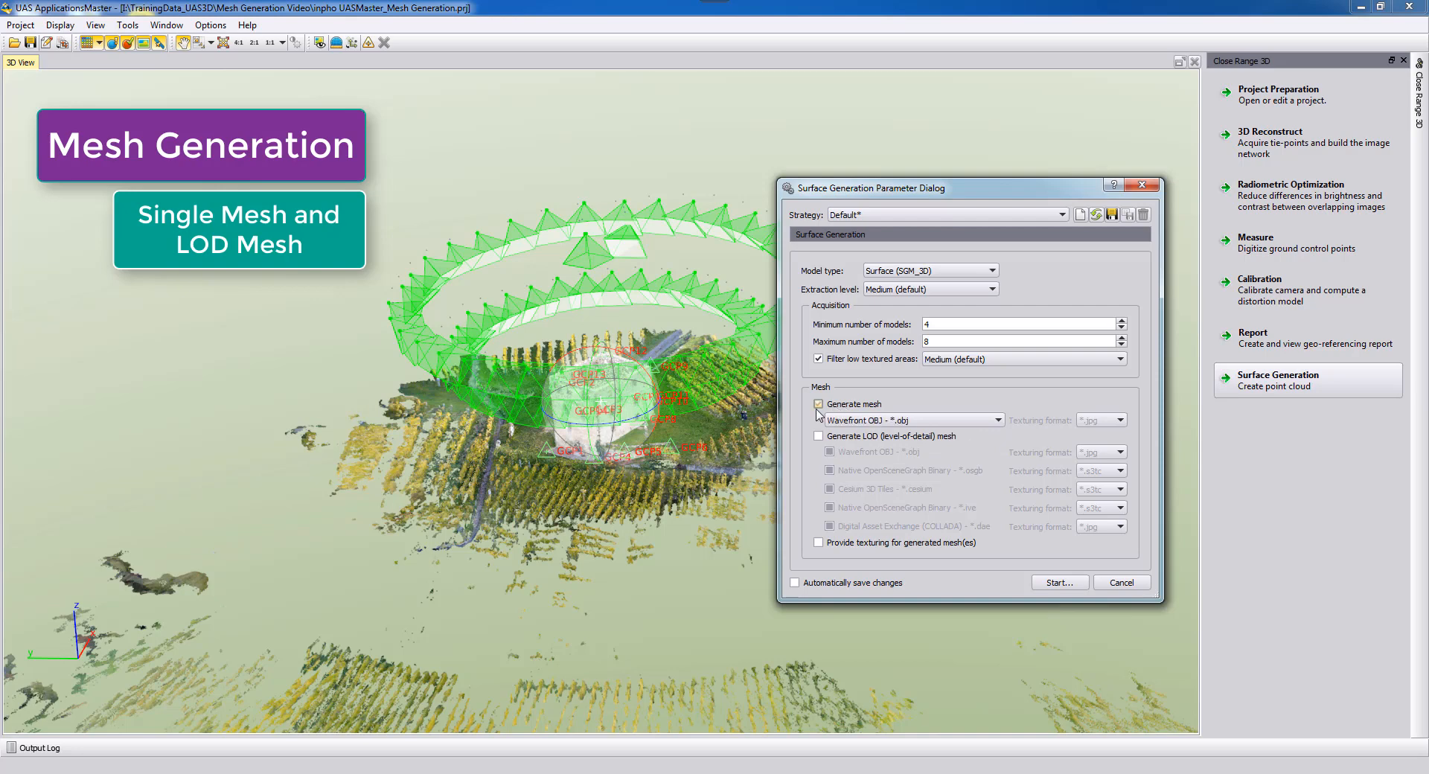
left_click(878, 437)
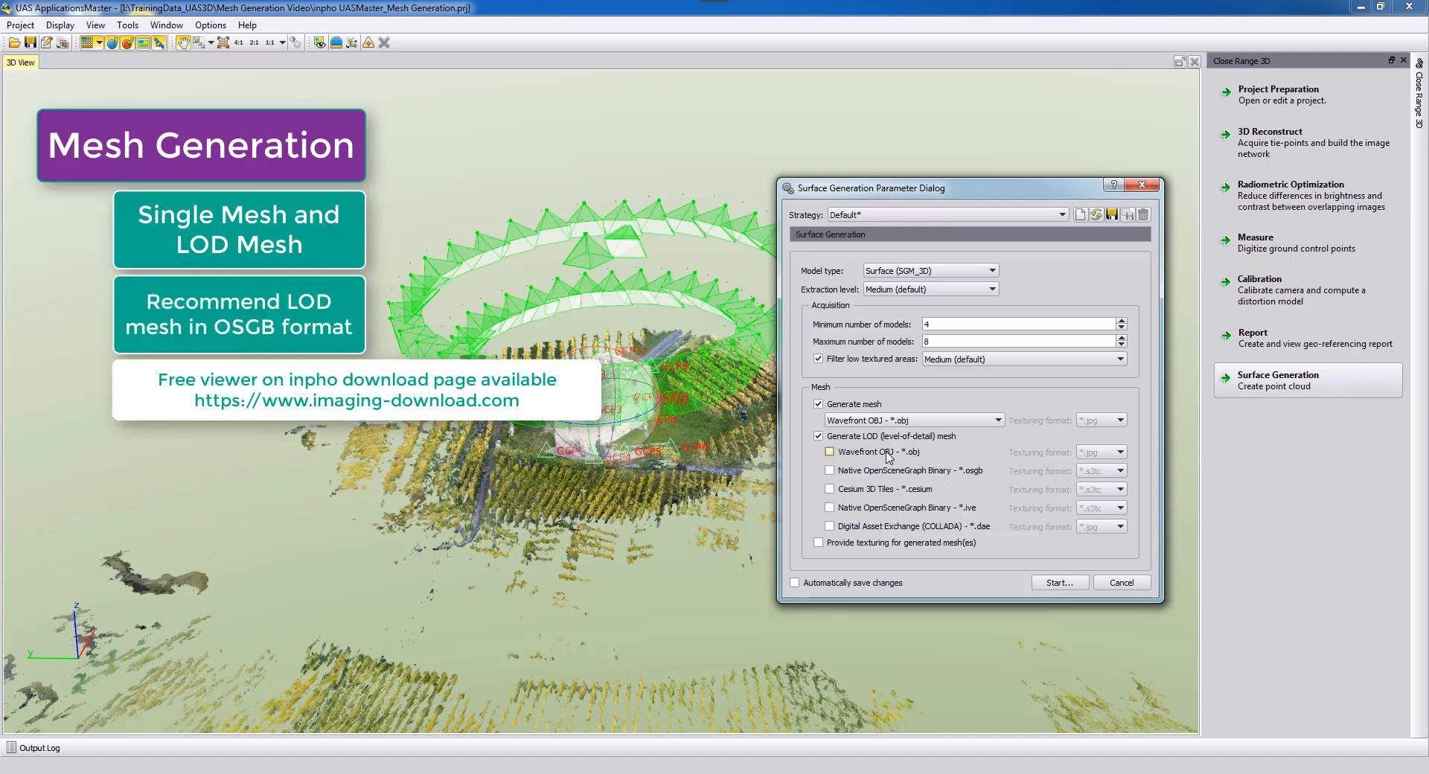
left_click(818, 405)
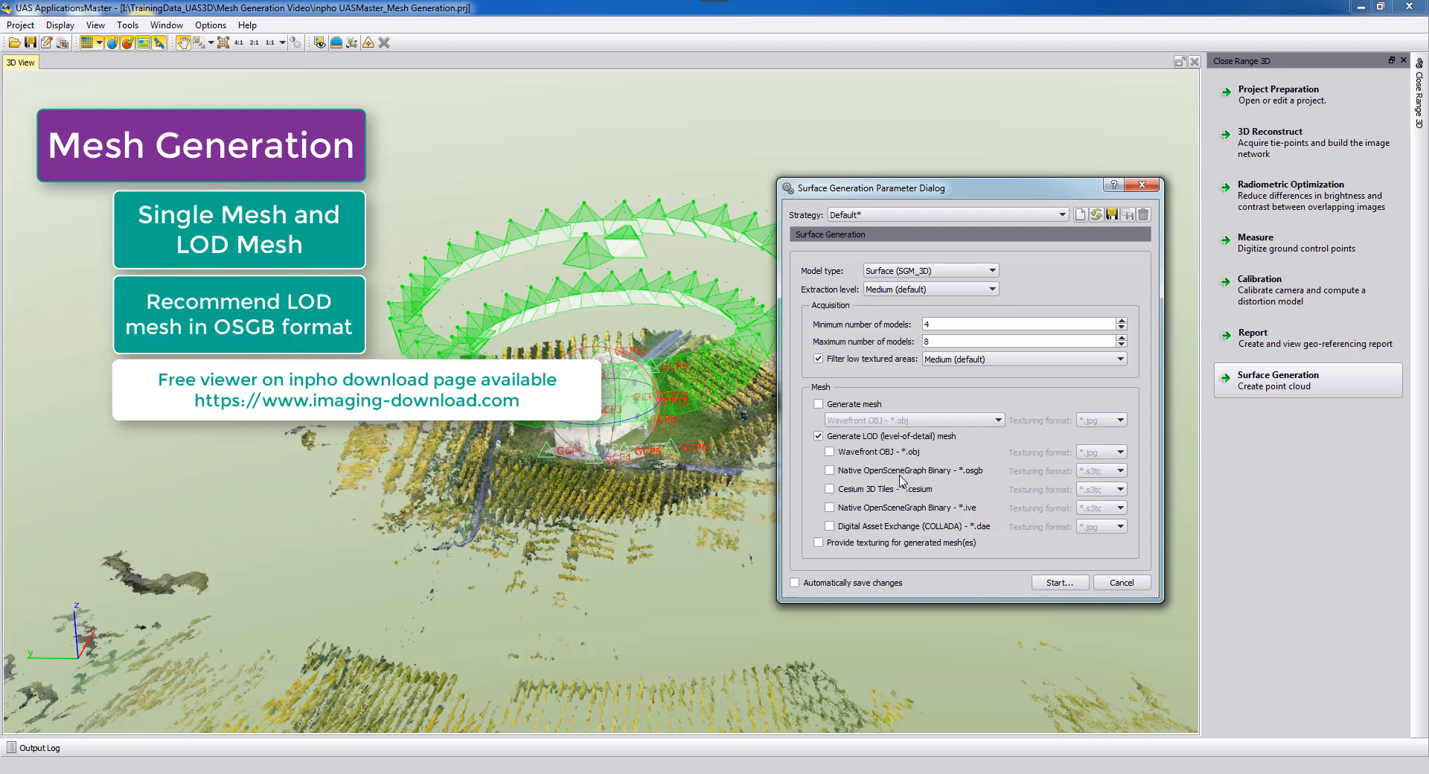
left_click(829, 470)
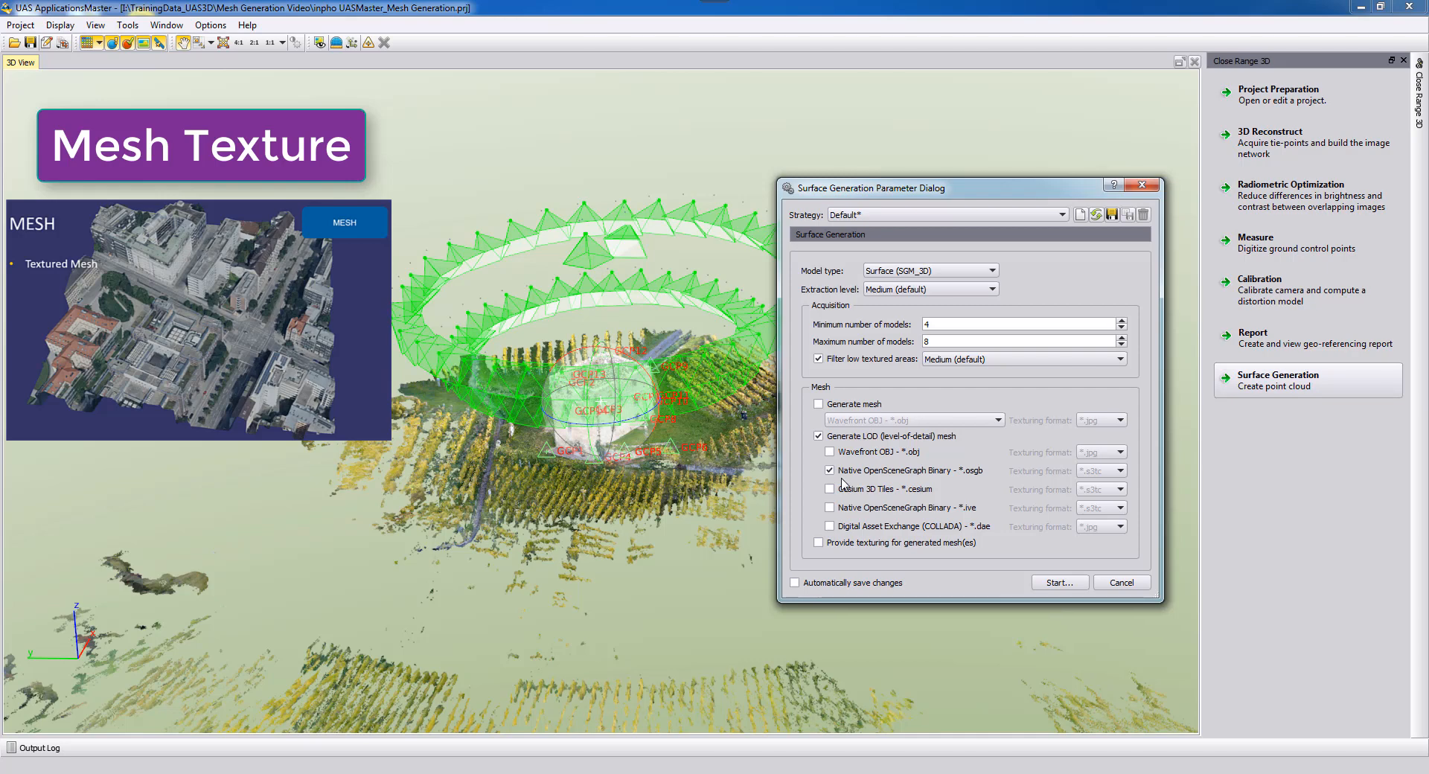
Enable texturing for the generated meshes and run the surface generation, closing the processing window when it finishes.
left_click(819, 543)
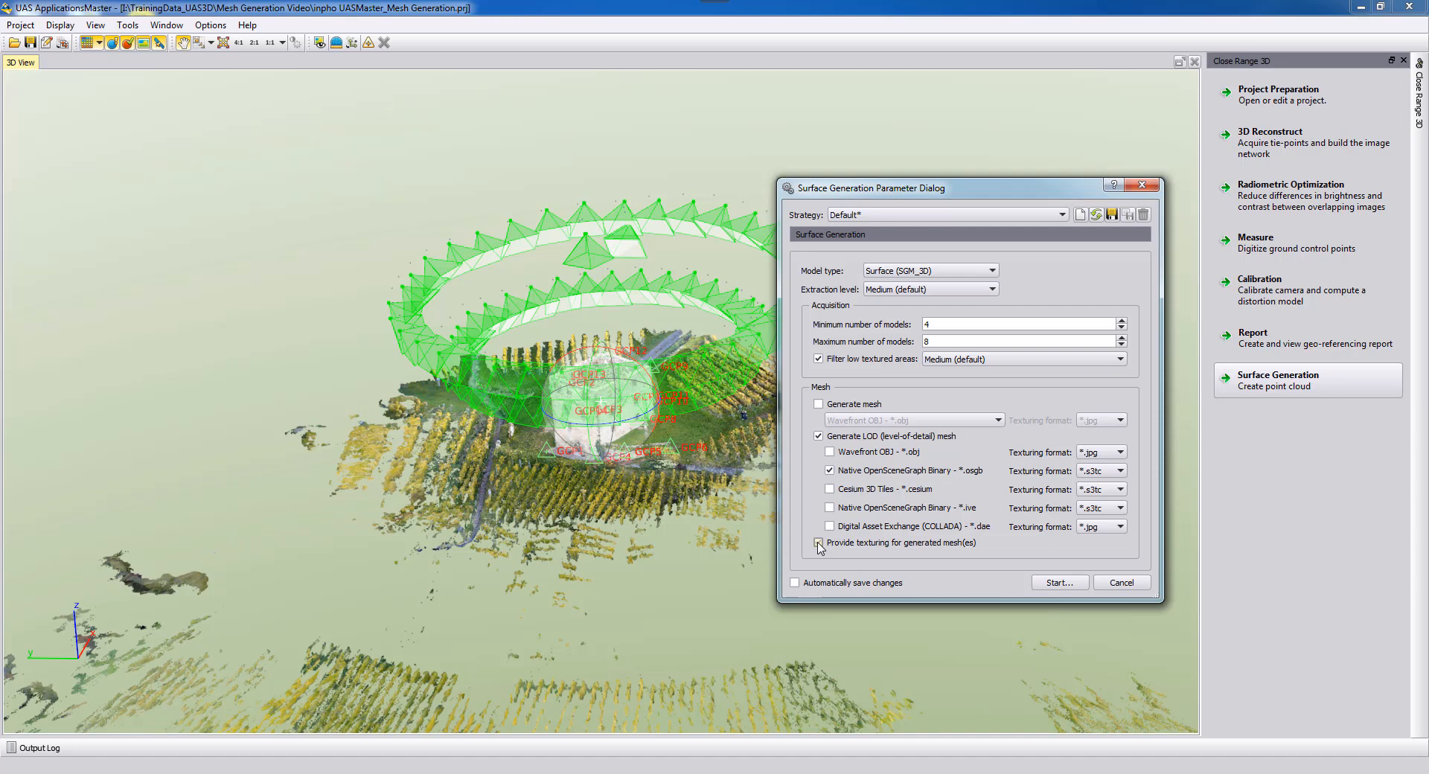
left_click(819, 543)
left_click(818, 543)
left_click(819, 543)
left_click(818, 542)
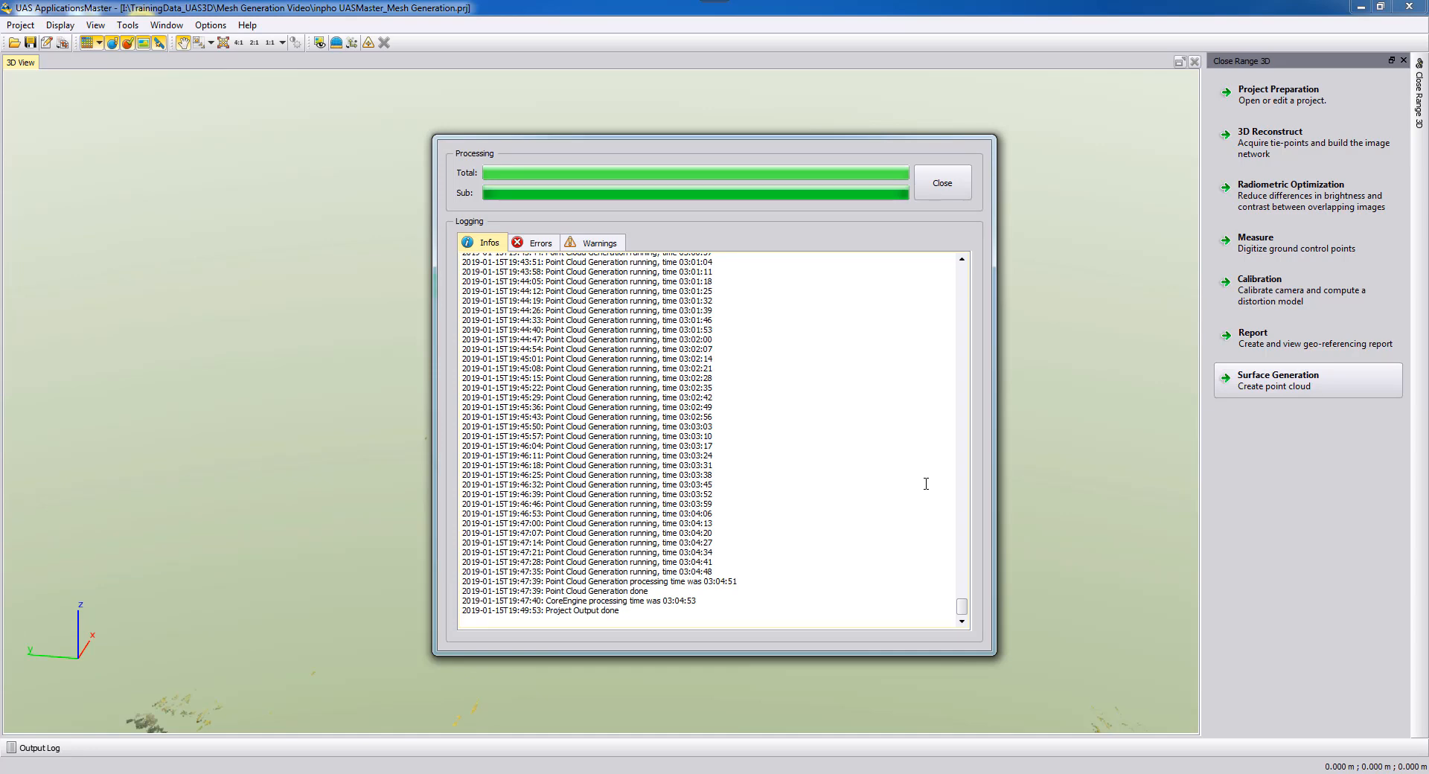
left_click(933, 192)
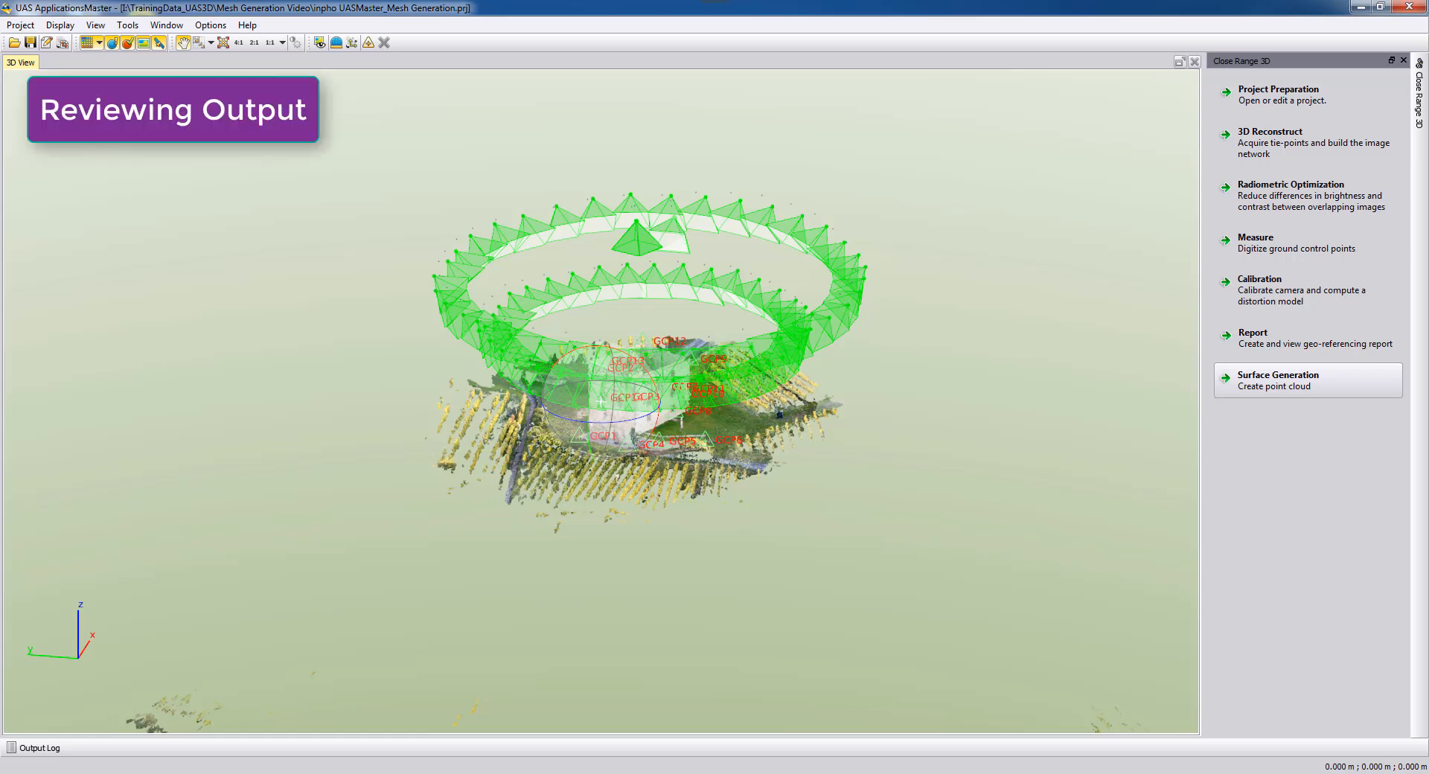
Switch to Windows Explorer and check the Mesh Generation Video folder for pointcloud.las and the UASMASTER_ENGINE_TEMP folder.
key("alt+Tab")
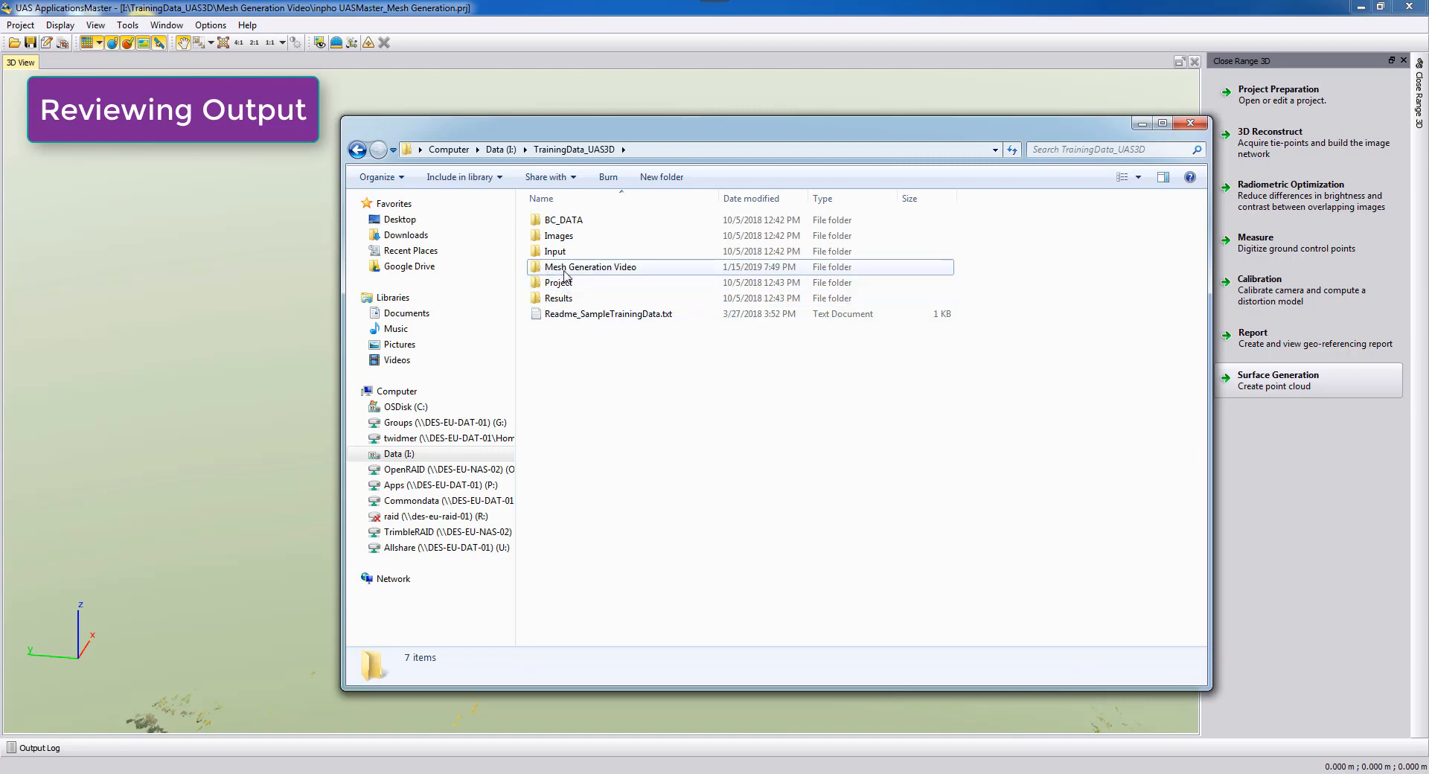
mouse_move(565, 276)
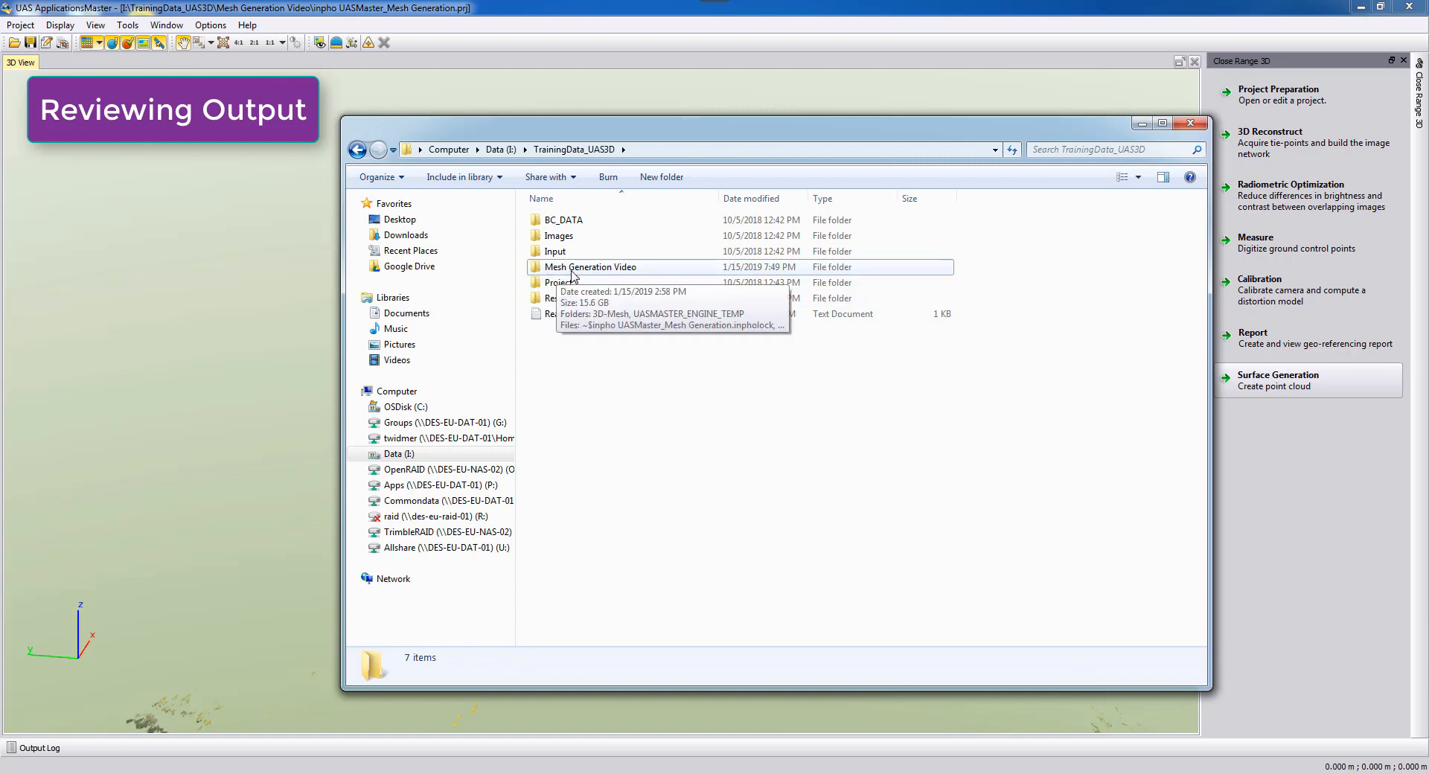
double_click(616, 268)
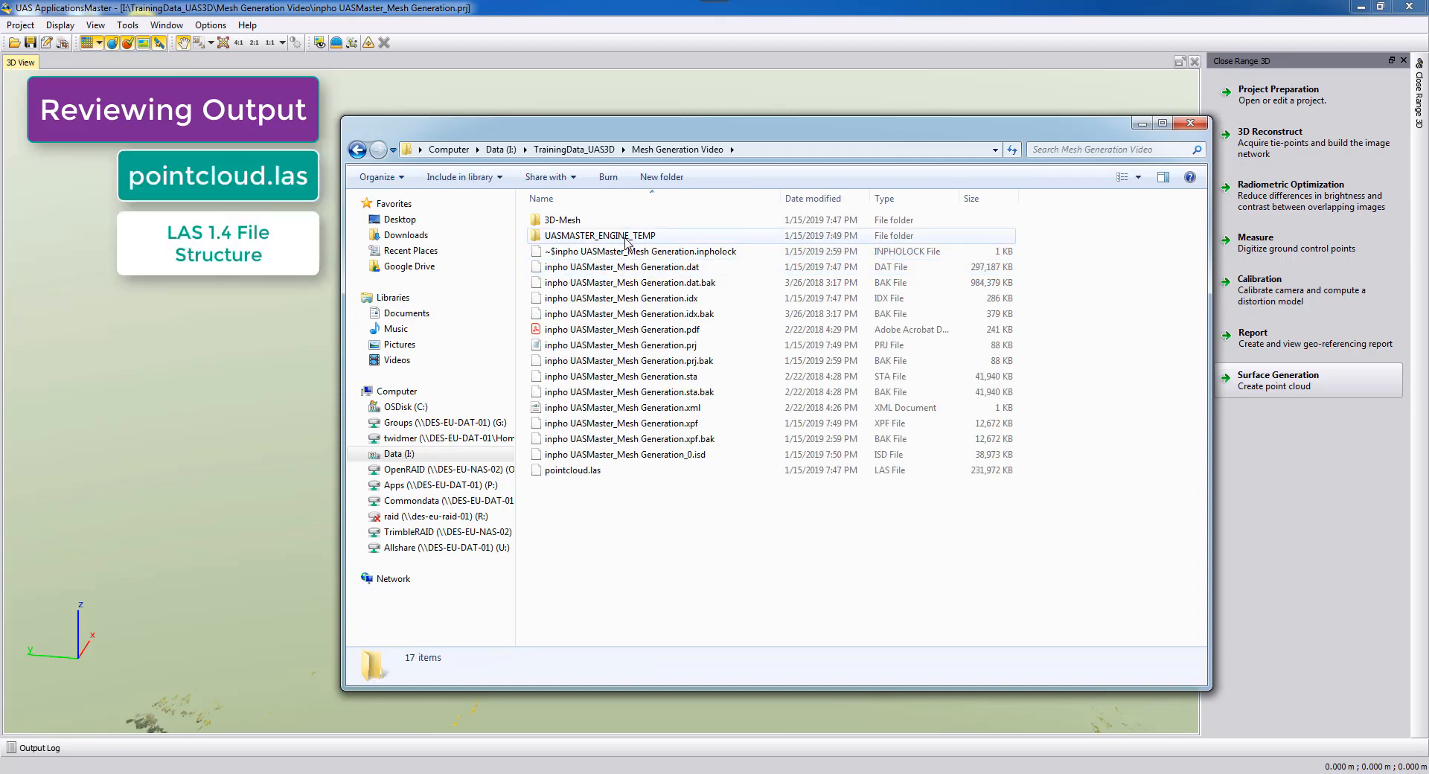
left_click(591, 473)
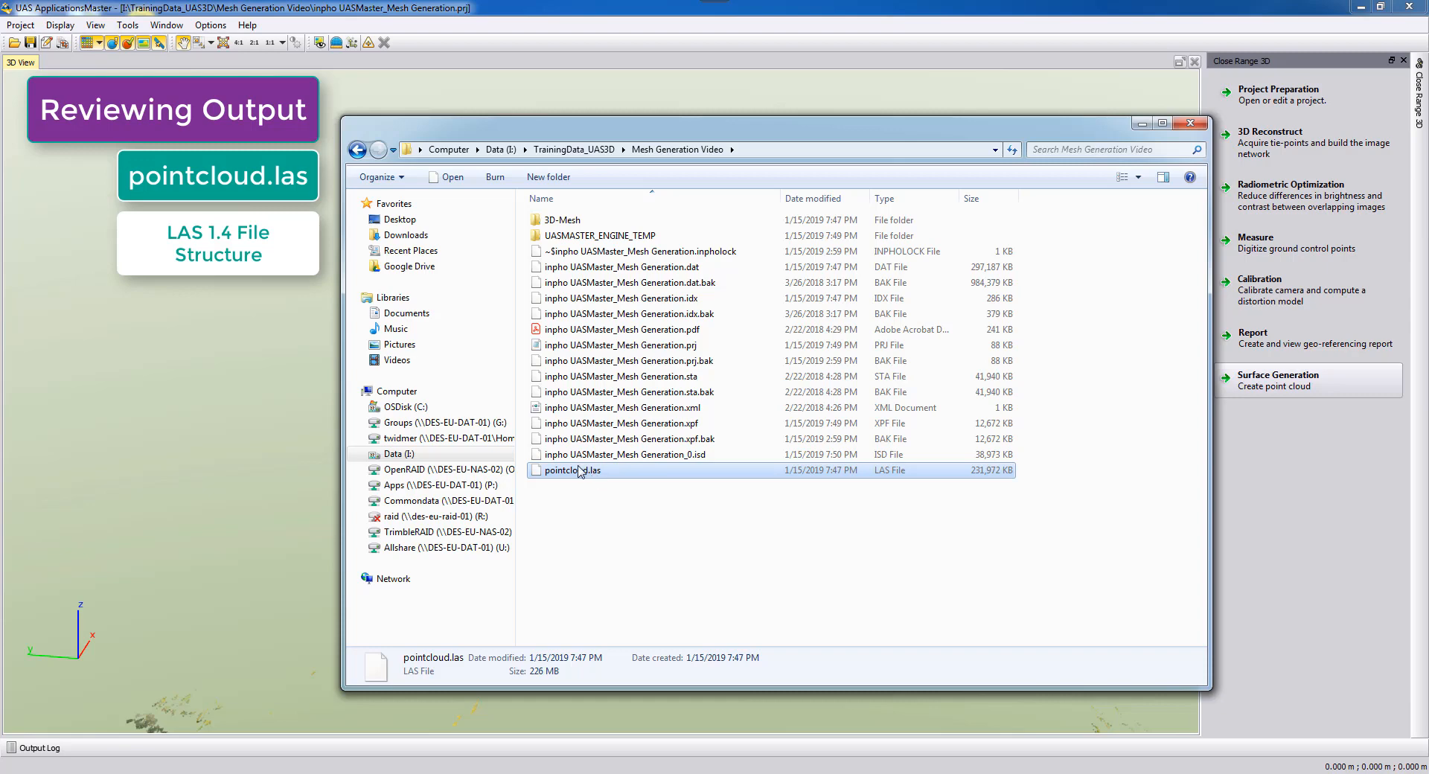
mouse_move(581, 471)
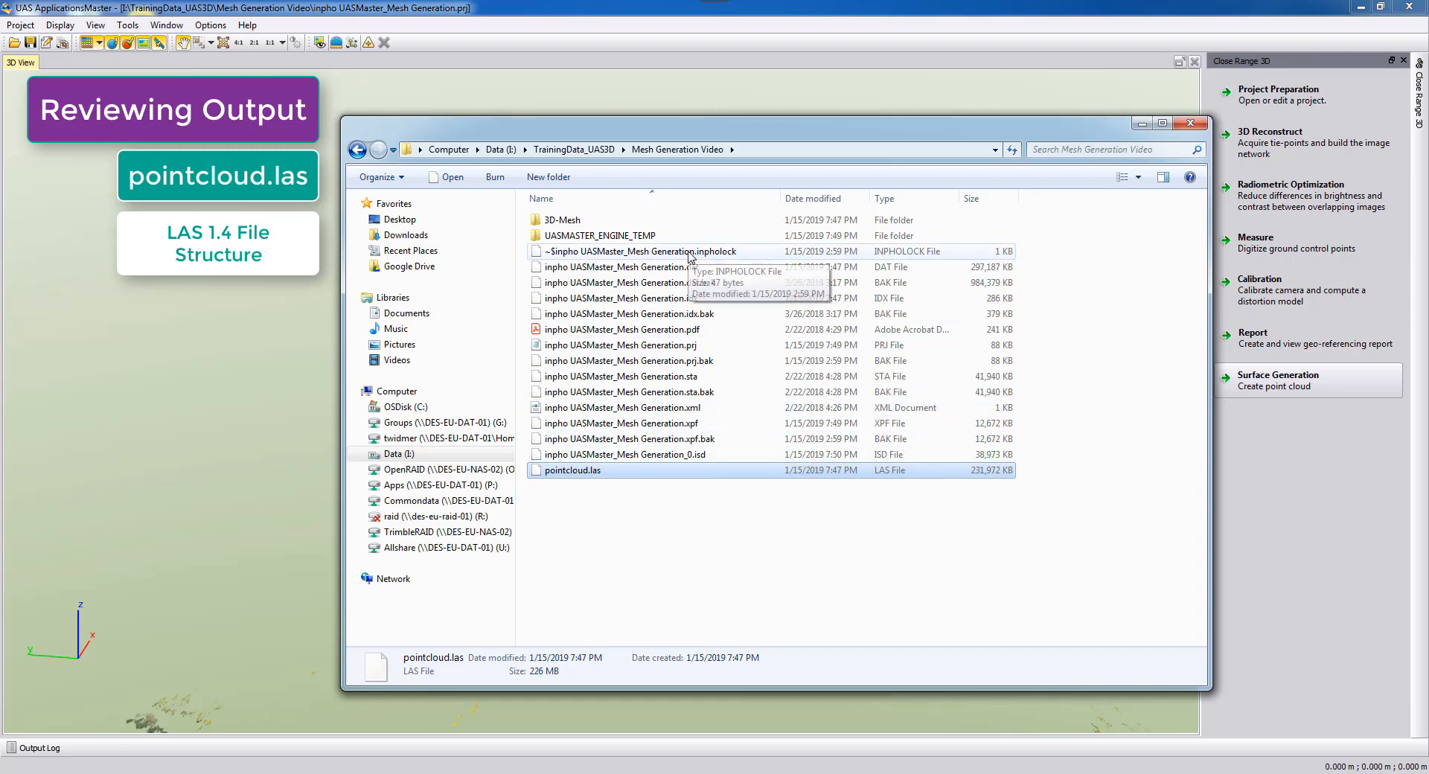
left_click(591, 237)
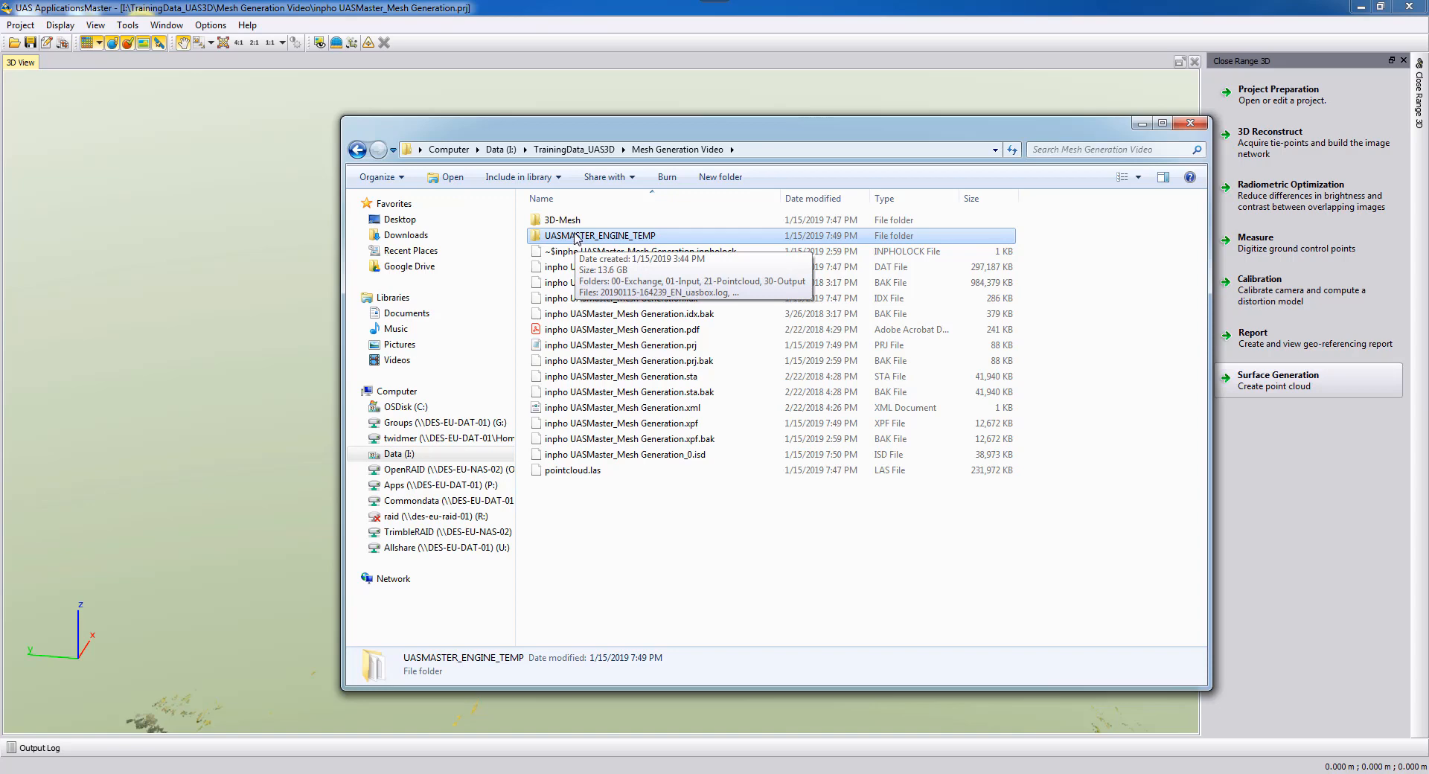
Check the working directory setting for UAS engine processing in the workspace preferences and close them with OK.
left_click(212, 27)
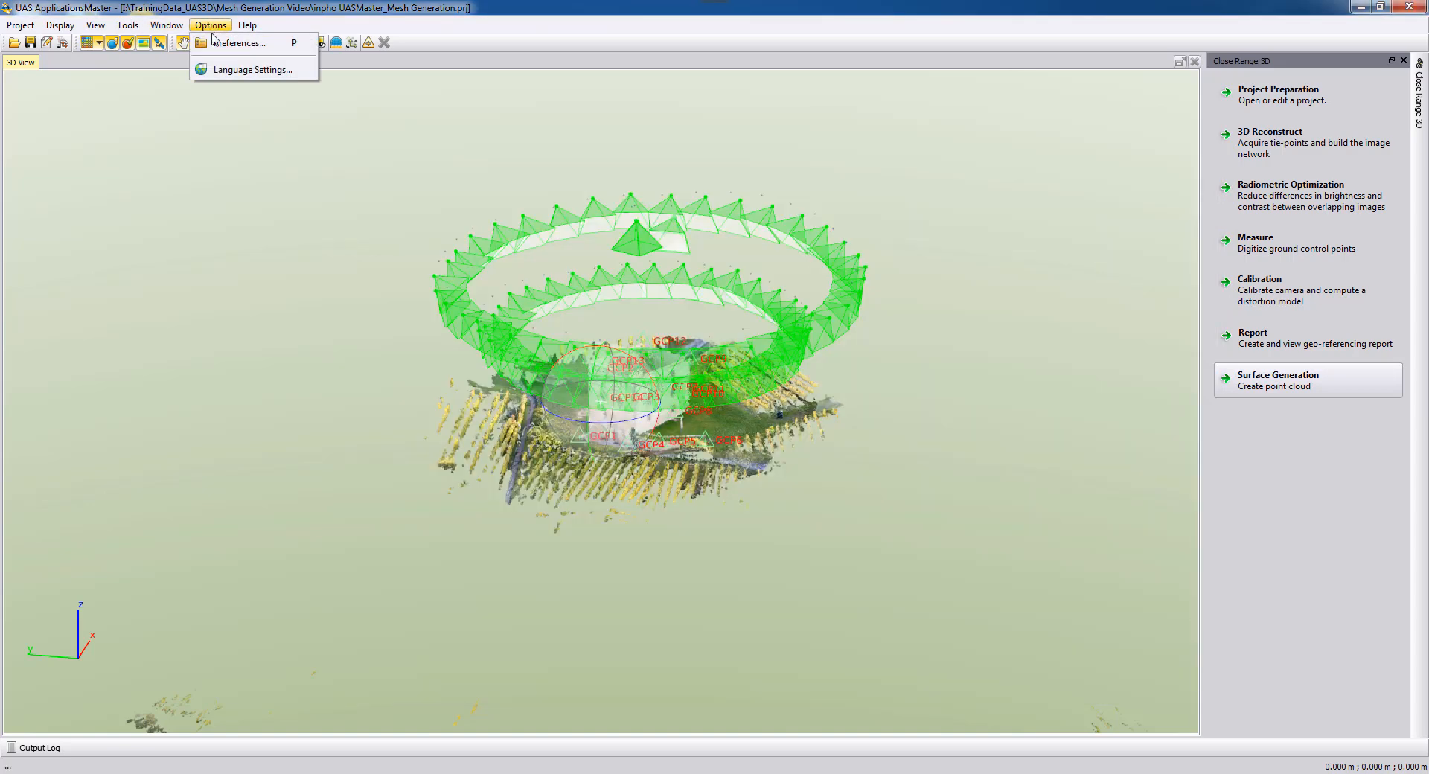
left_click(227, 38)
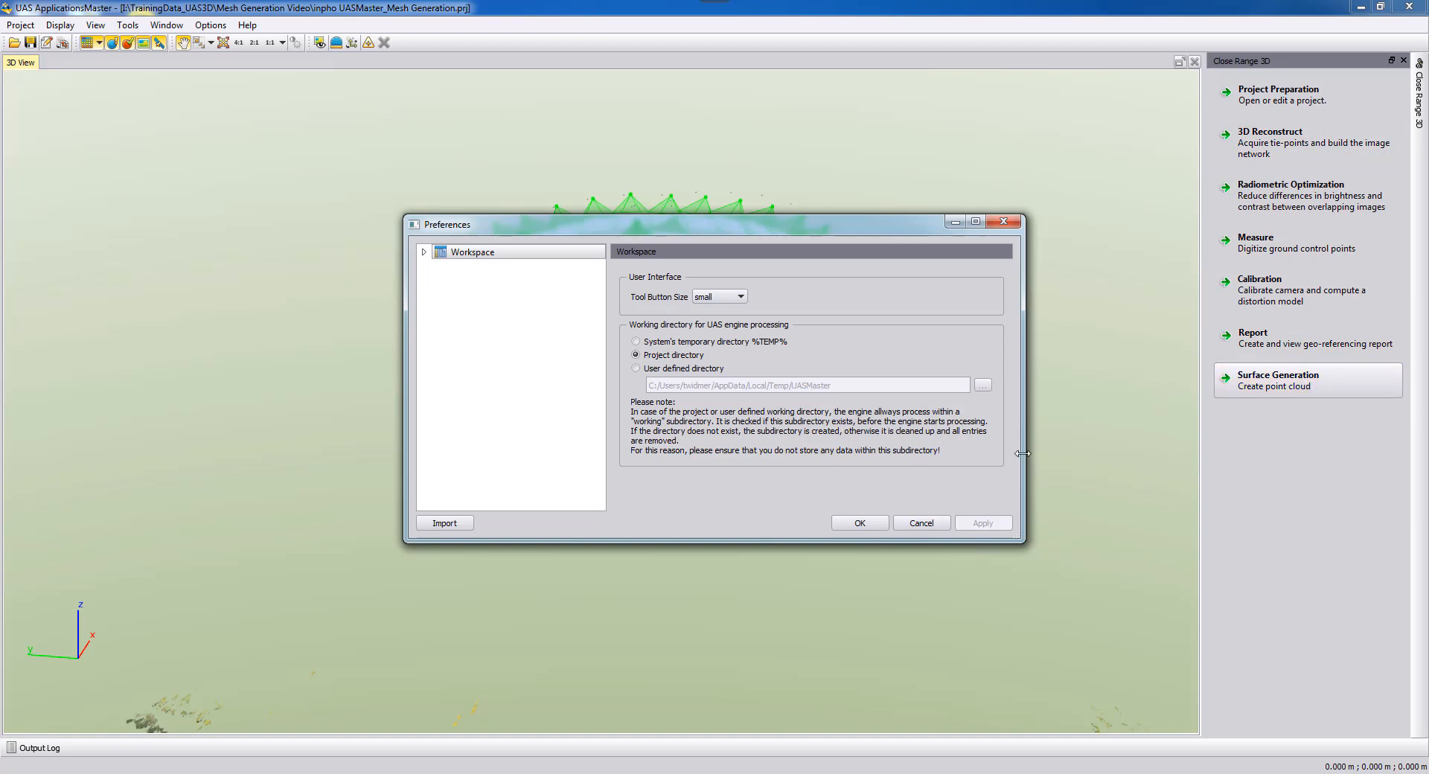
left_click(860, 521)
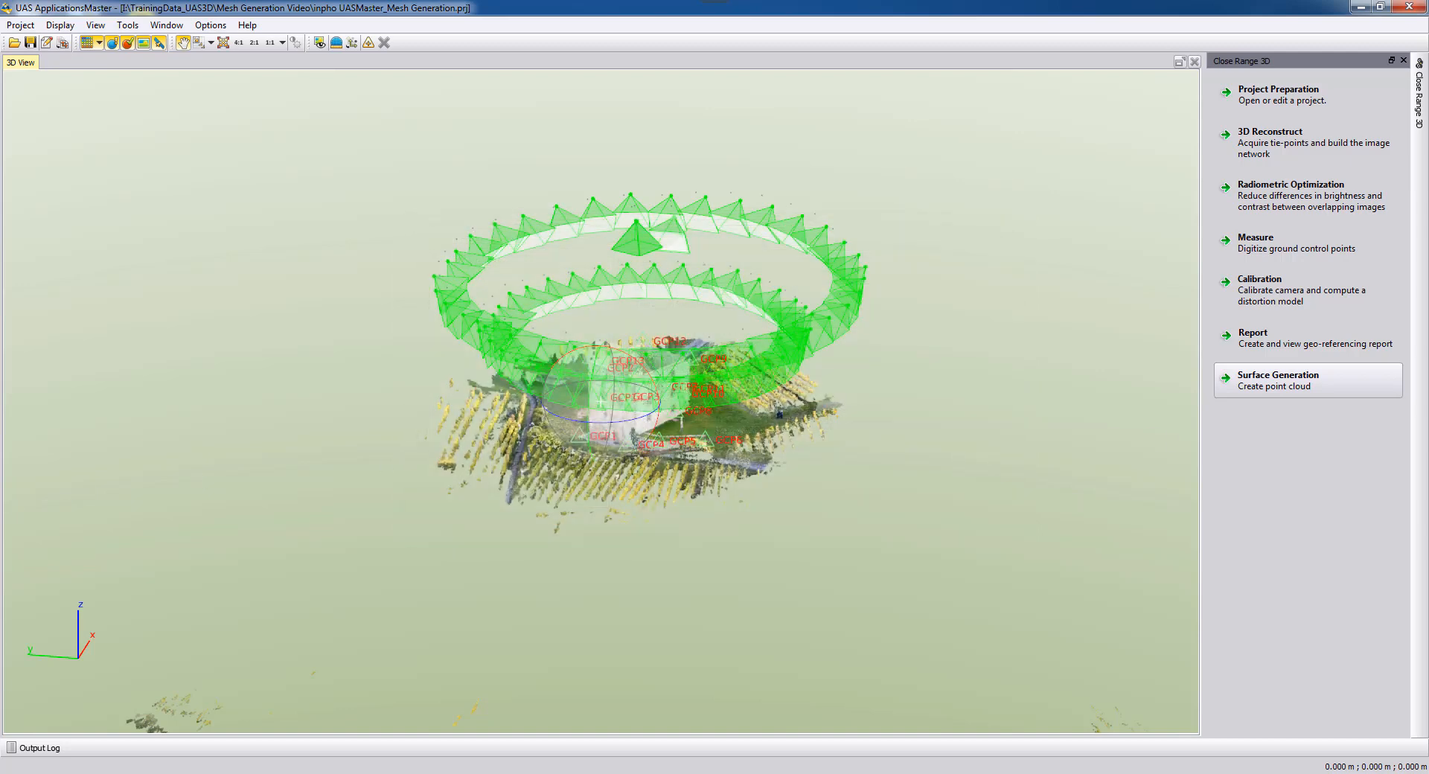
key("alt+Tab")
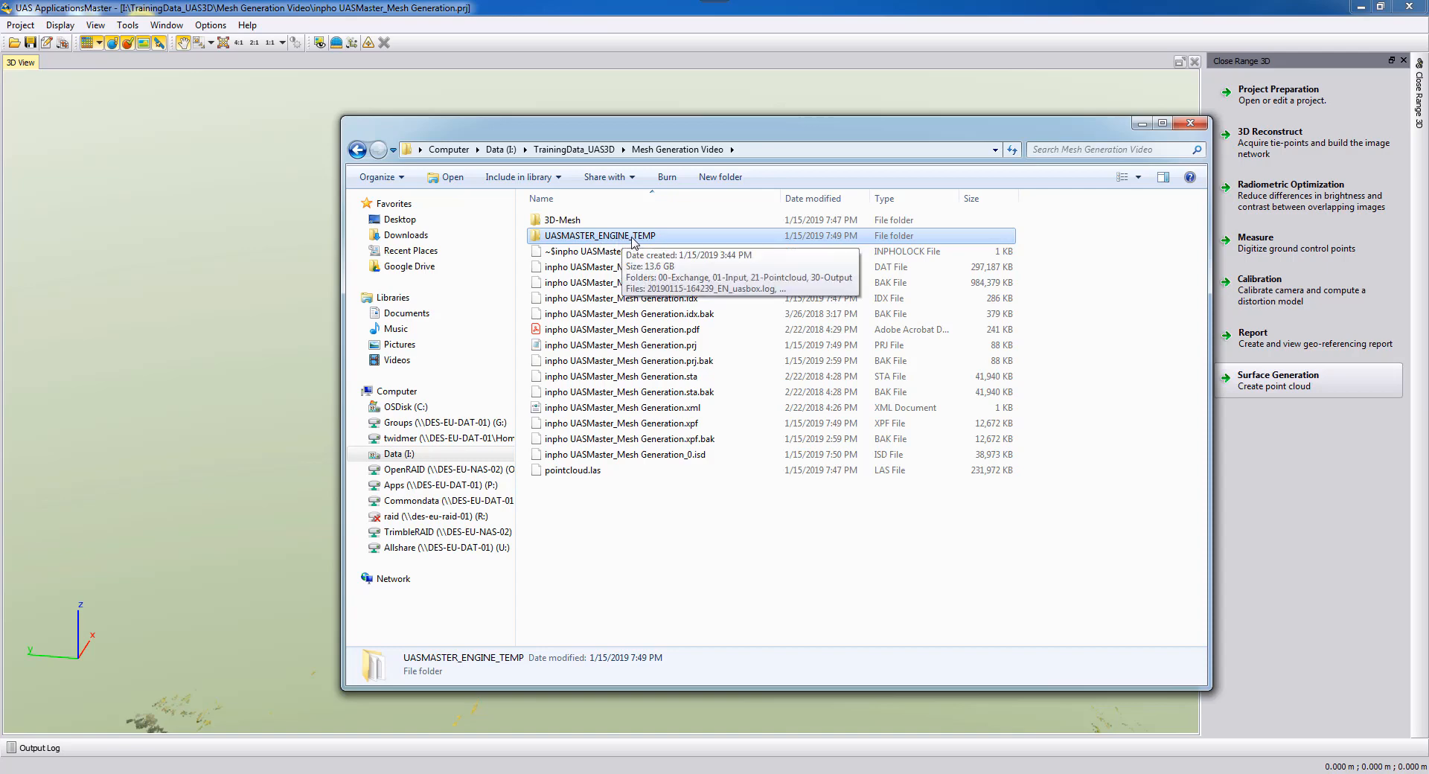
double_click(596, 236)
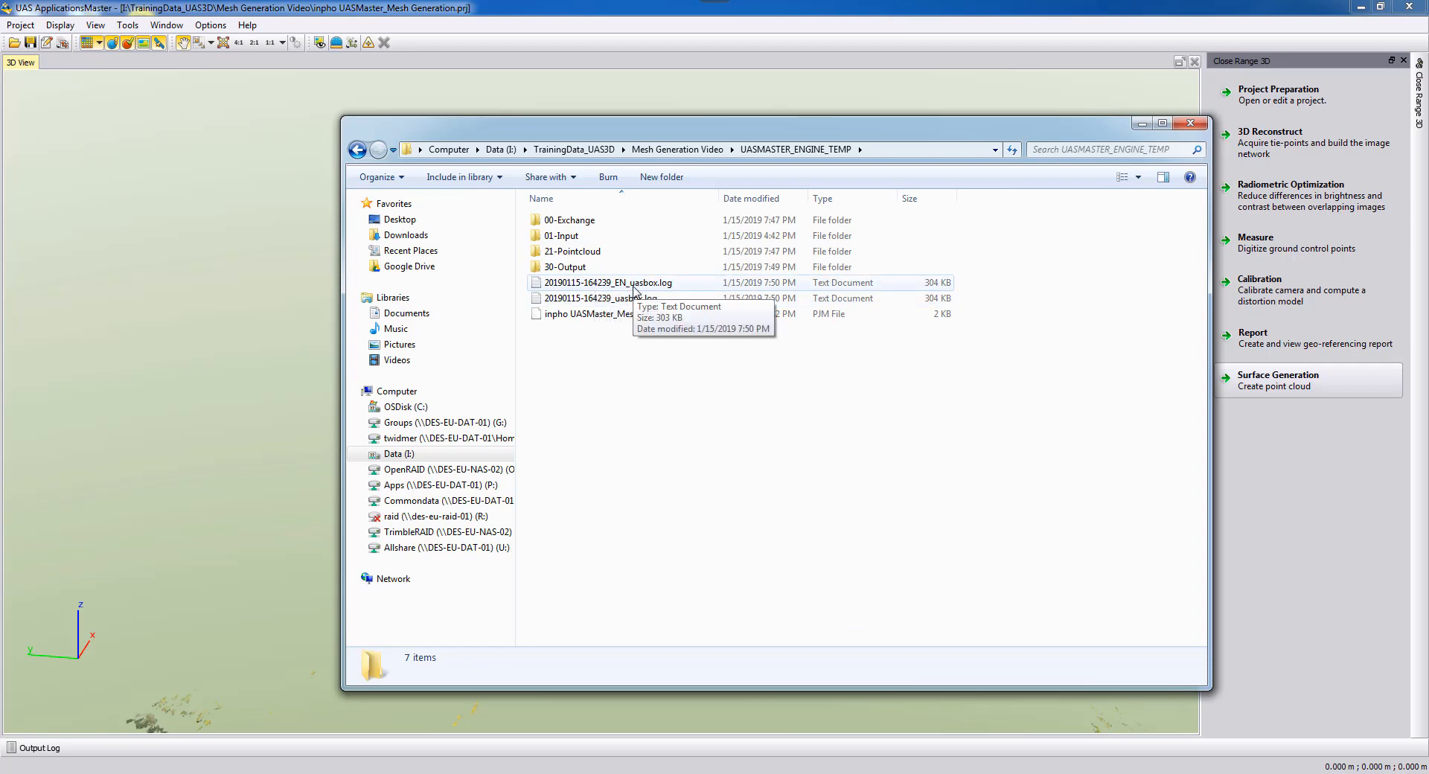
double_click(633, 287)
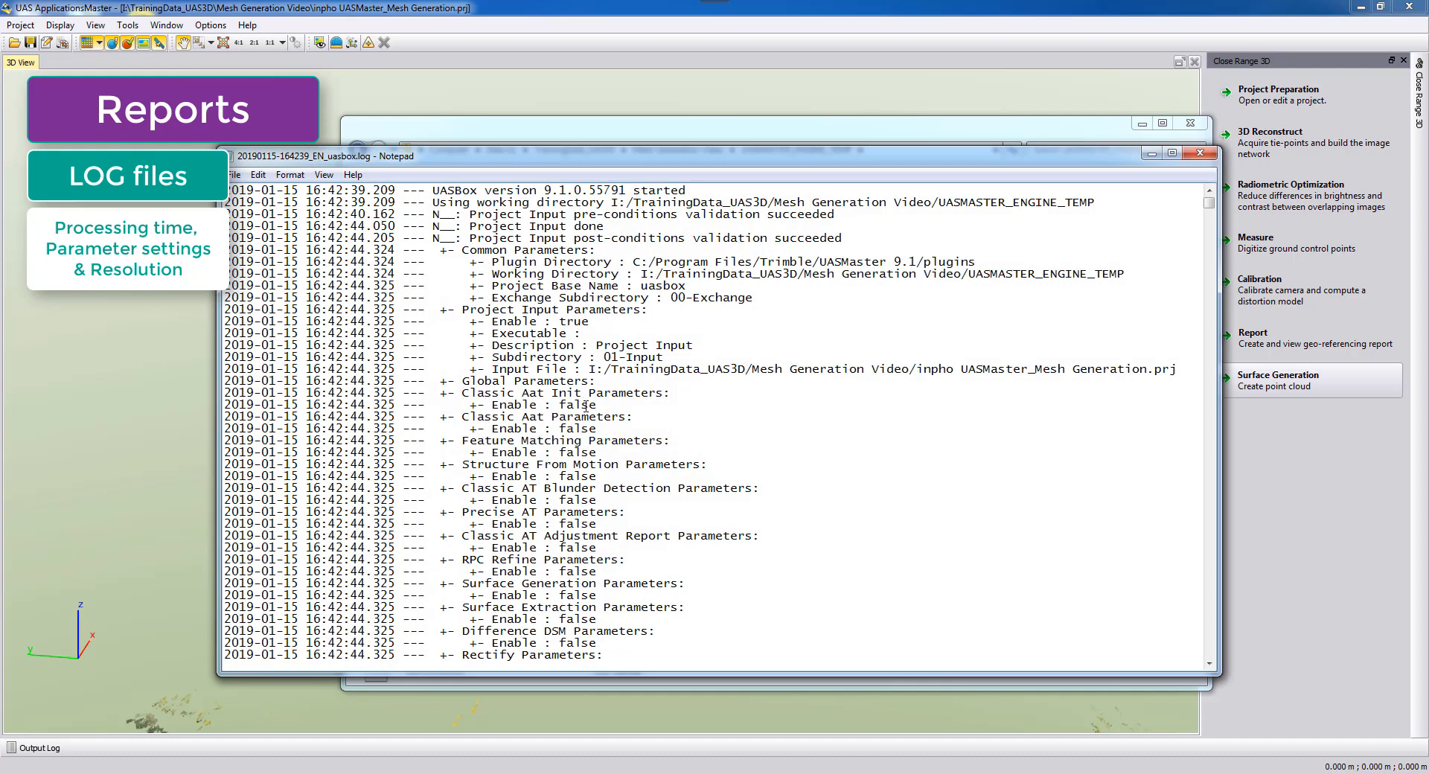
left_click(1198, 152)
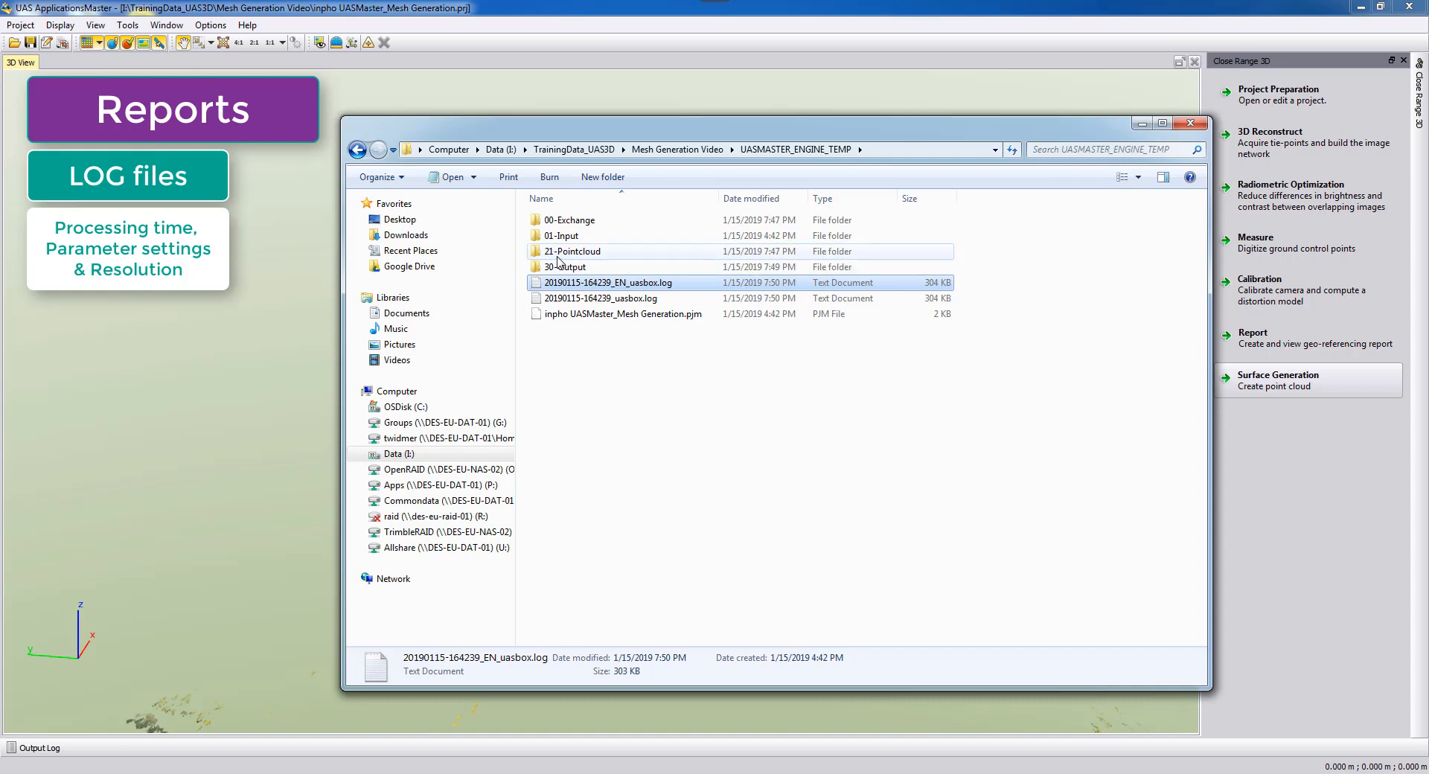
Open TrimbleReport.log from the 21-Pointcloud folder inside UASMASTER_ENGINE_TEMP.
double_click(576, 256)
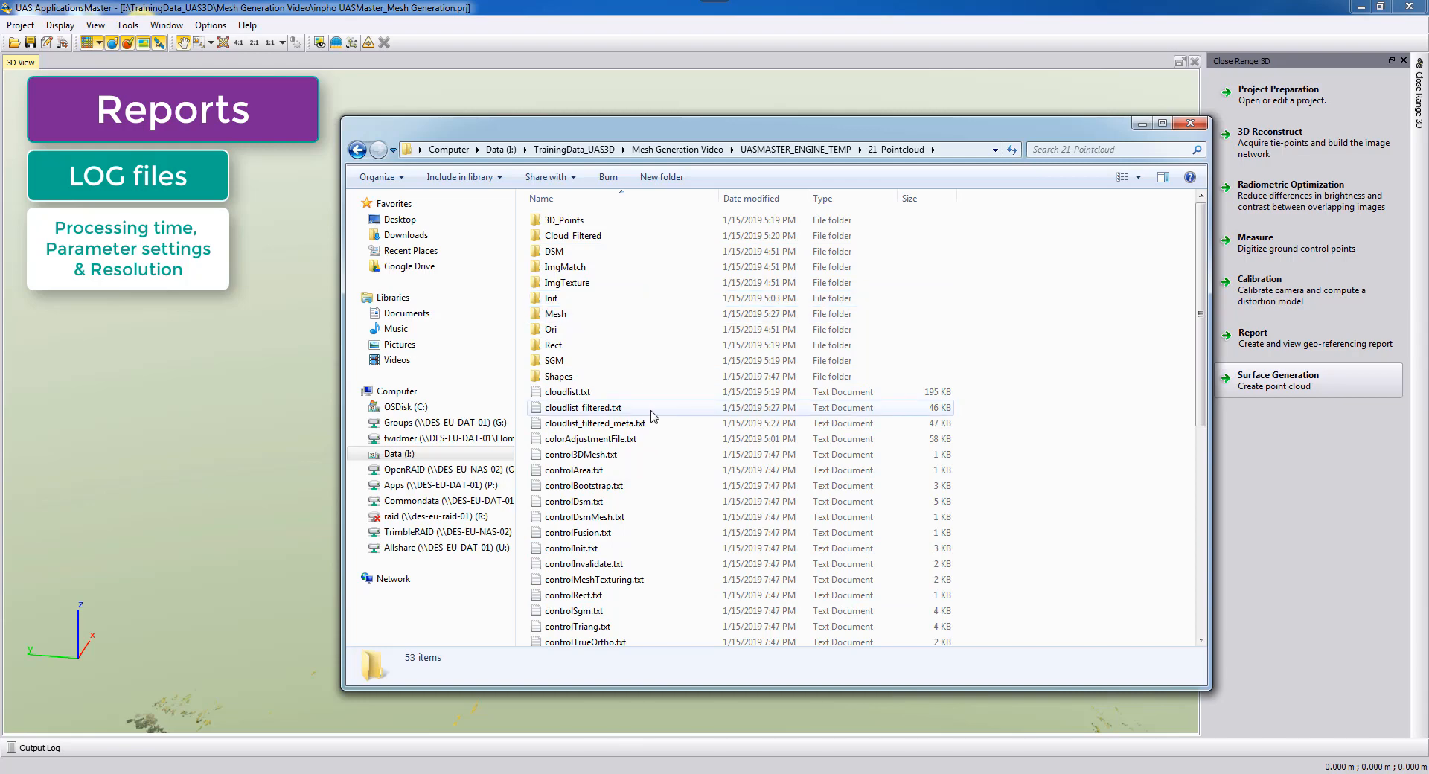
scroll(651, 415, "down", 8)
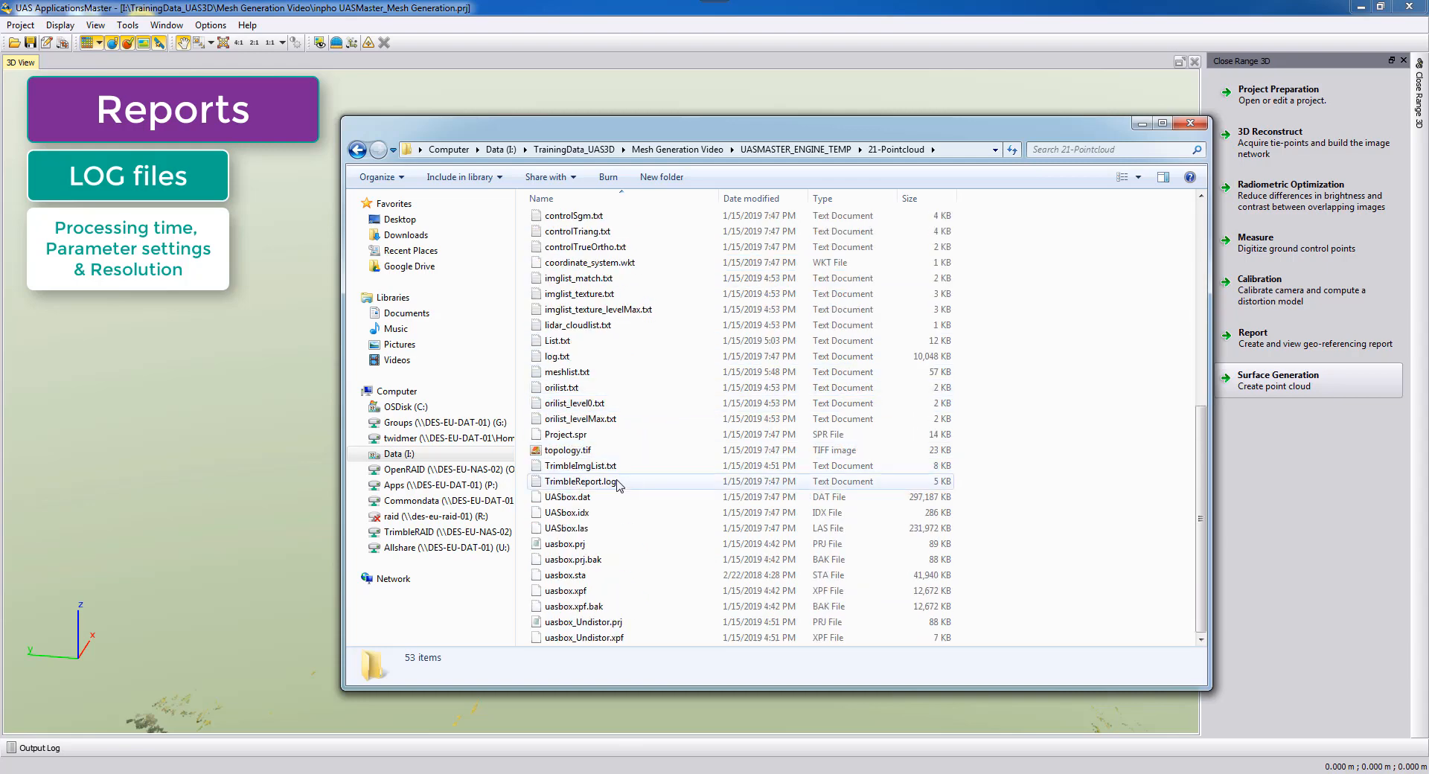
left_click(617, 483)
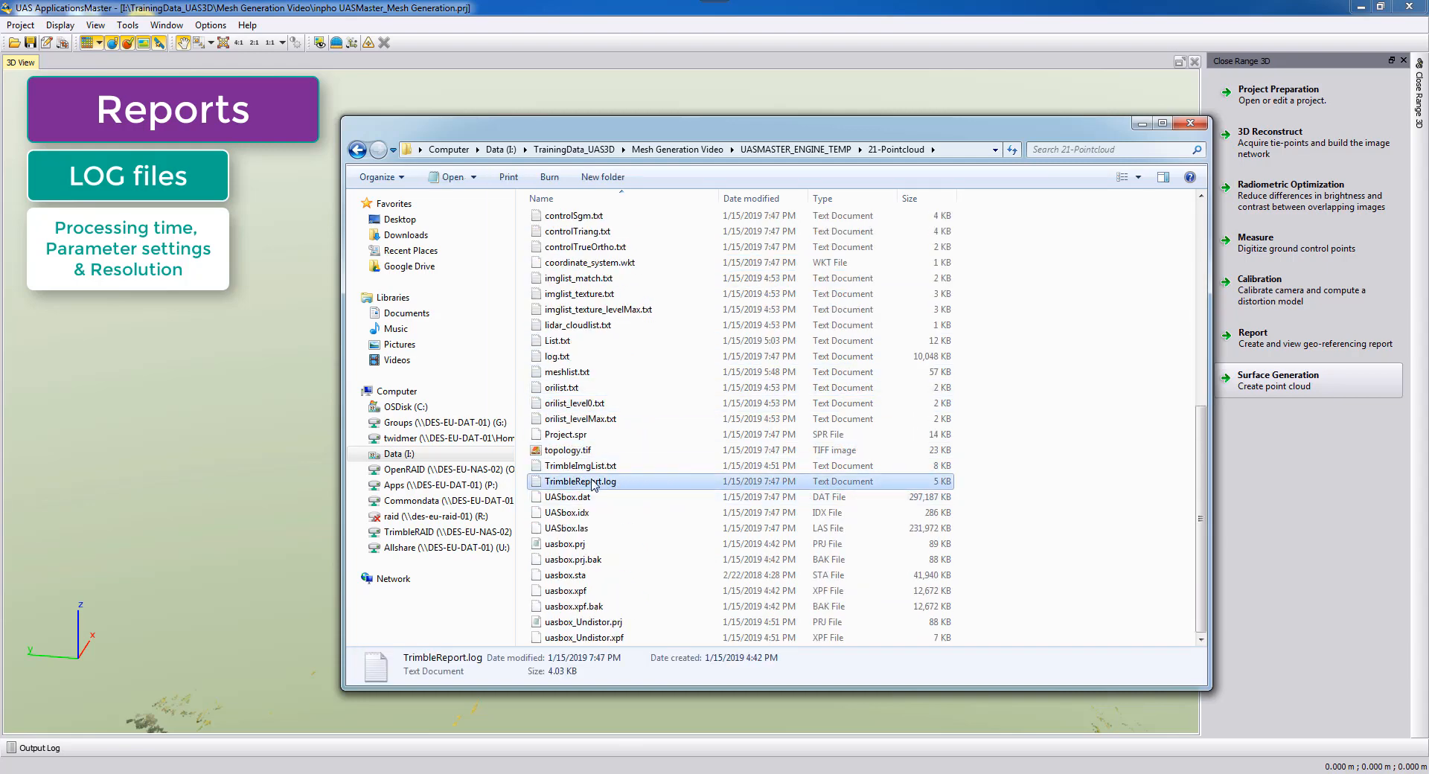
double_click(596, 484)
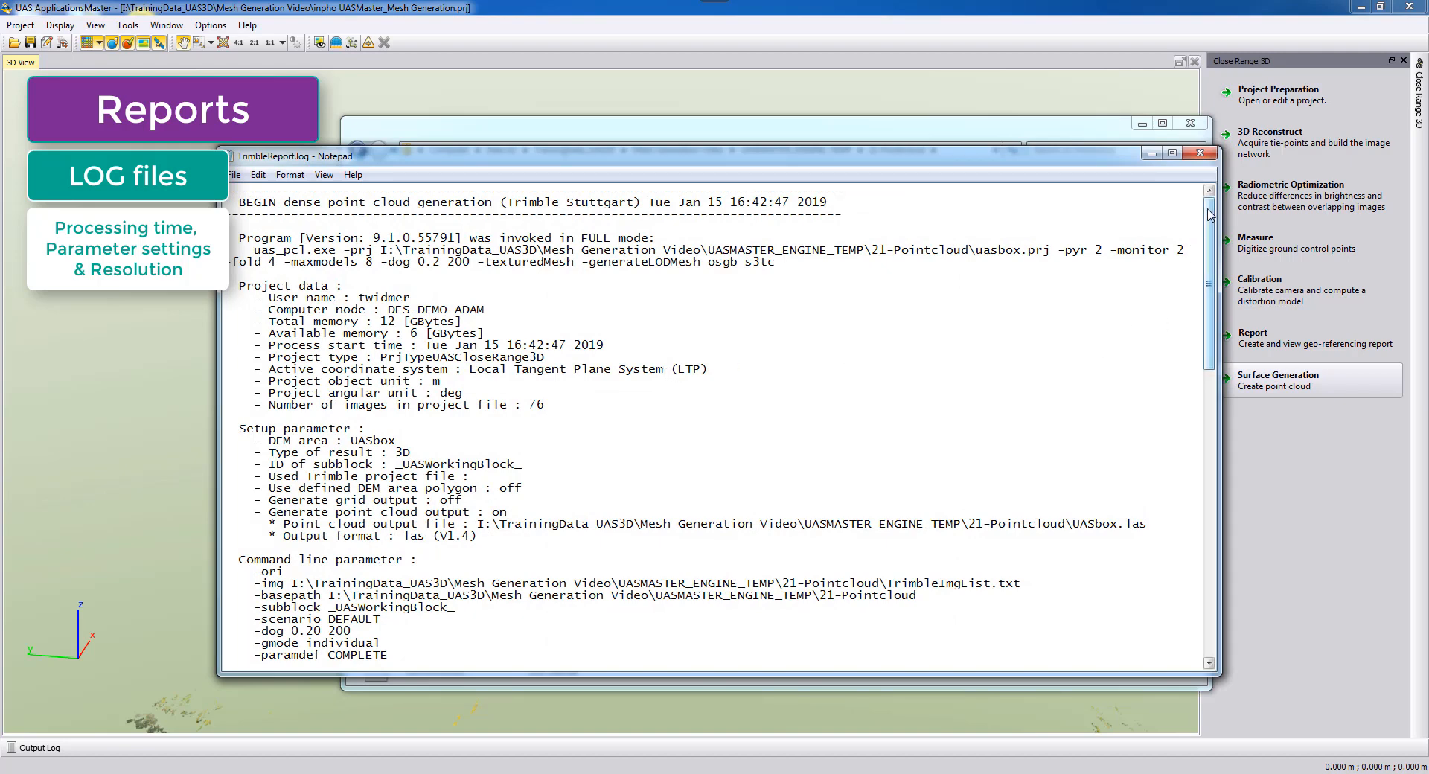
Examine the elapsed processing times for 3d mesh and 3d mesh texturing at the end of the report.
left_click_drag(1211, 214, 1209, 555)
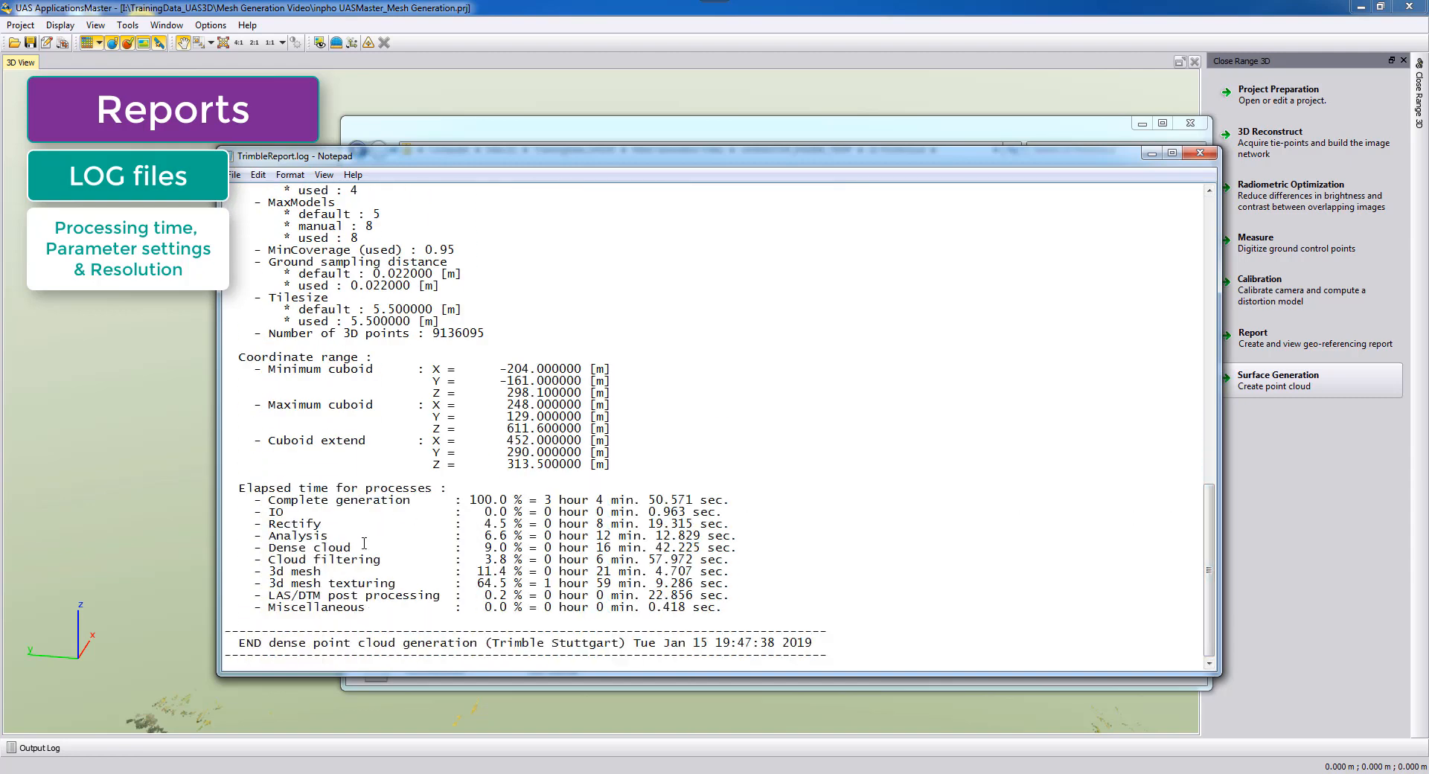
left_click_drag(296, 584, 739, 586)
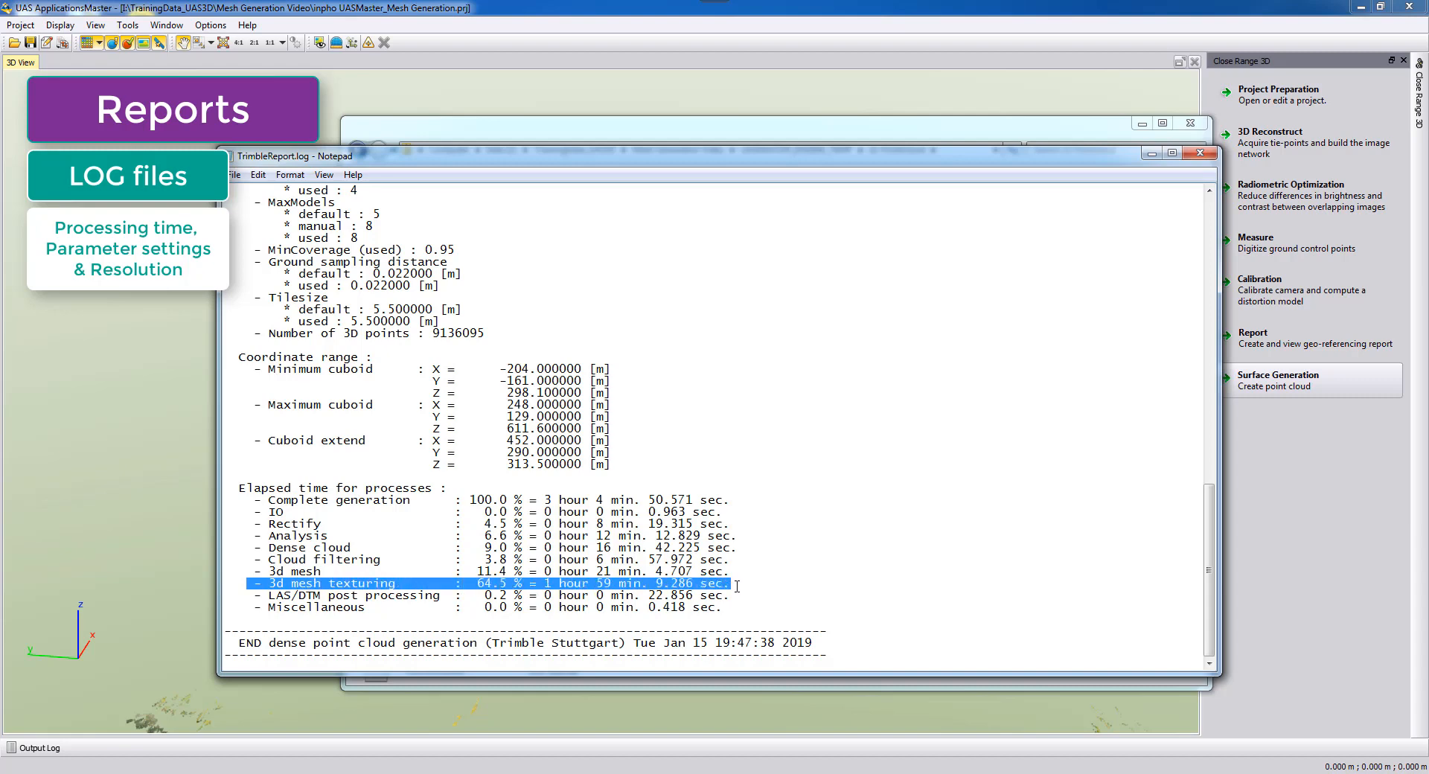
left_click(287, 573)
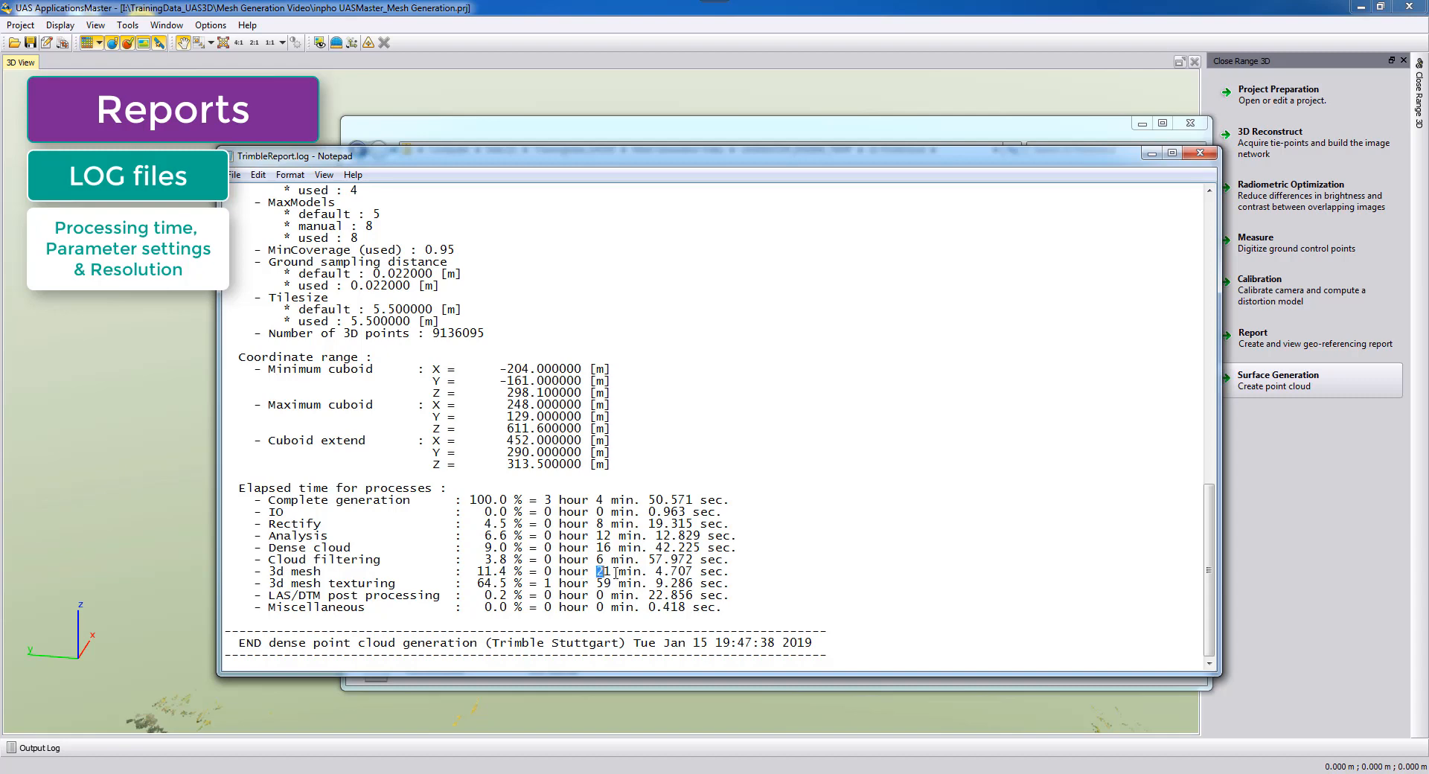
left_click_drag(596, 571, 624, 572)
Check the -pyr command line parameter in the report against the 3d mesh texturing time.
left_click_drag(1208, 576, 1208, 193)
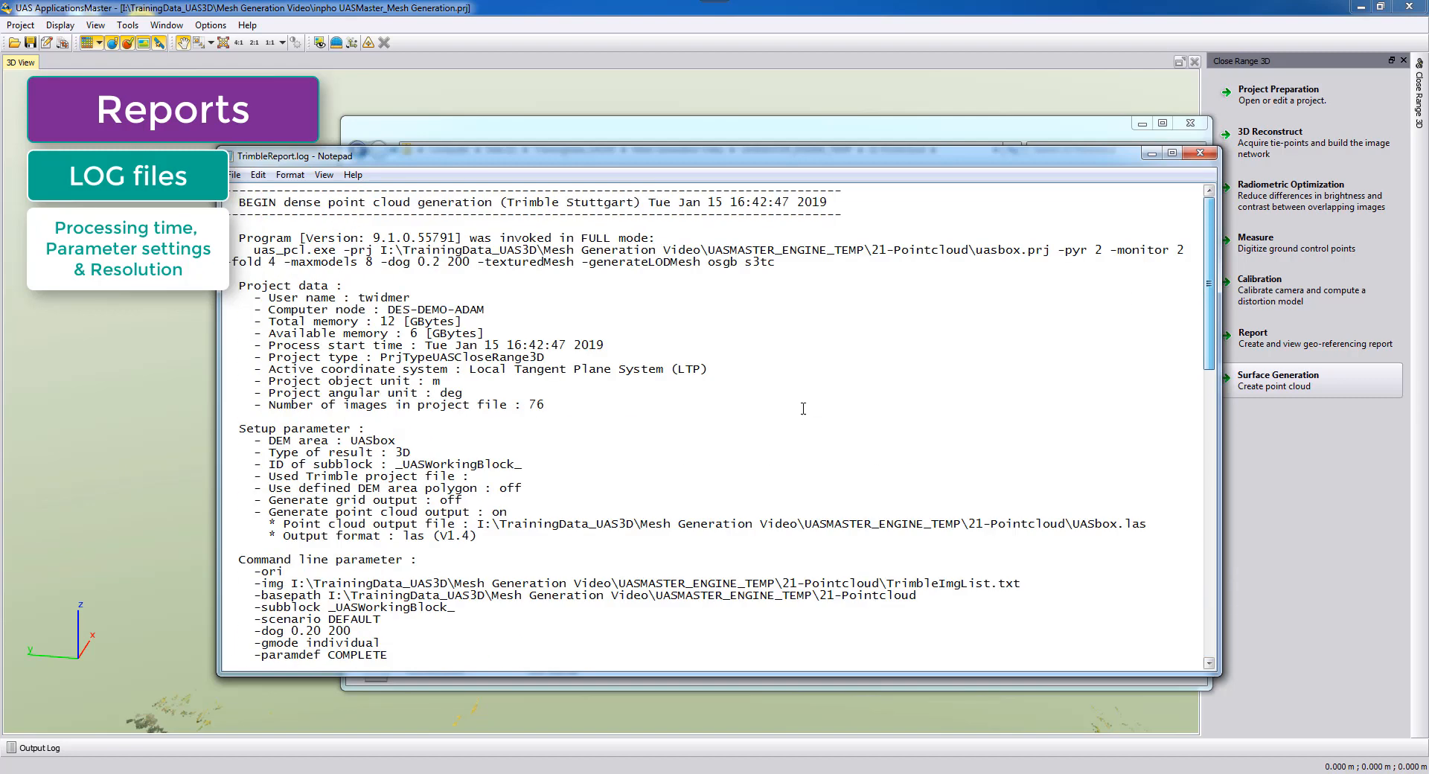
scroll(347, 507, "down", 3)
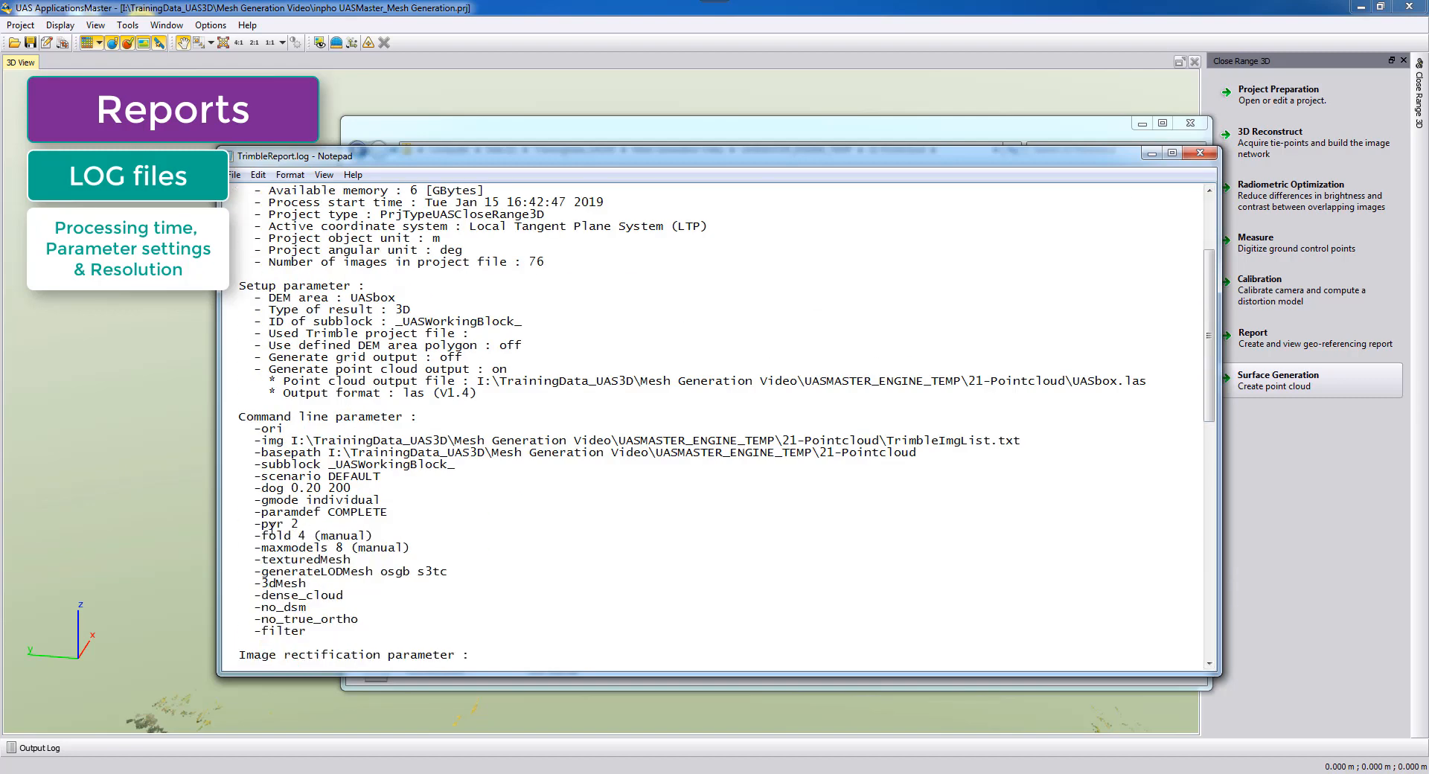
left_click_drag(253, 525, 315, 526)
scroll(335, 563, "down", 15)
left_click_drag(254, 584, 714, 587)
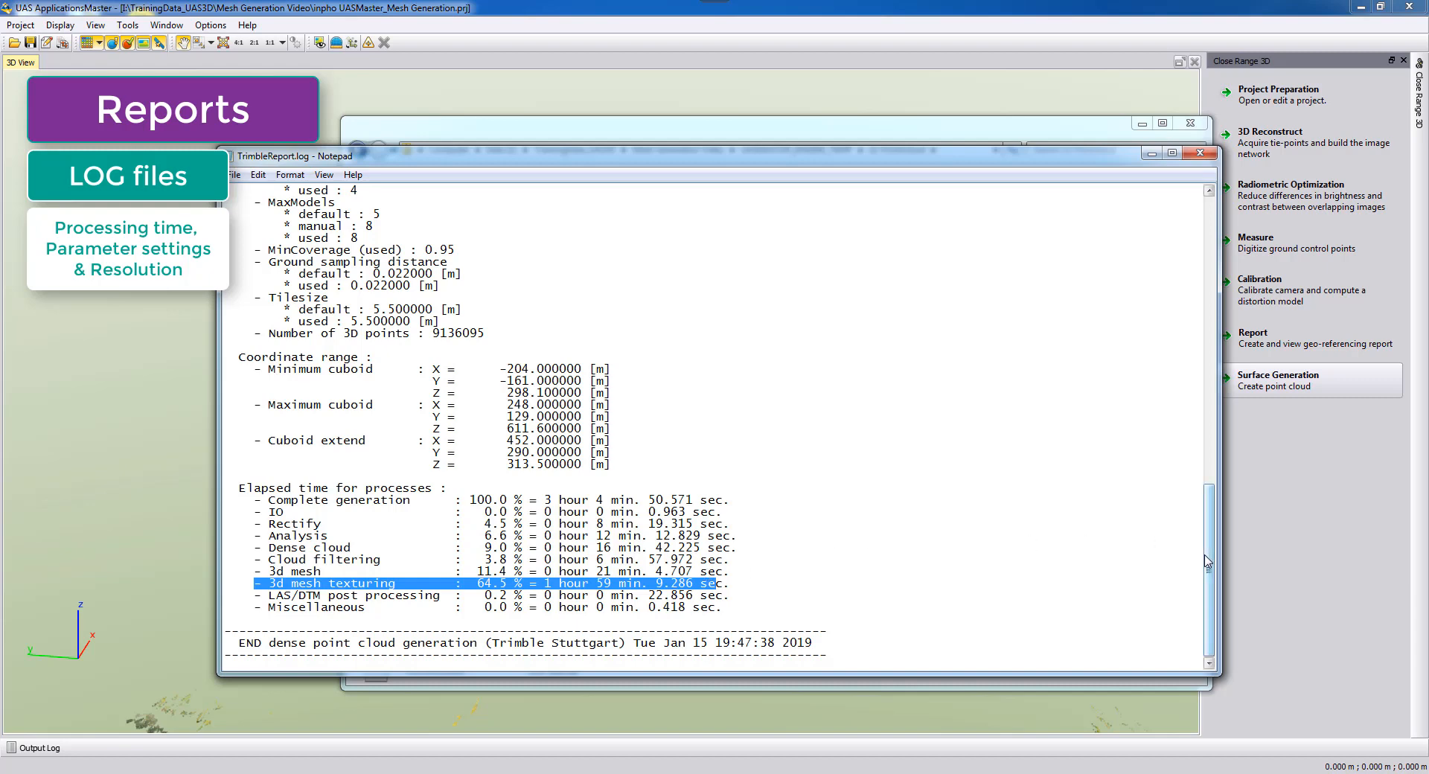
Review the manual -fold and -maxmodels values among the report's command line parameters.
left_click_drag(1208, 561, 1209, 355)
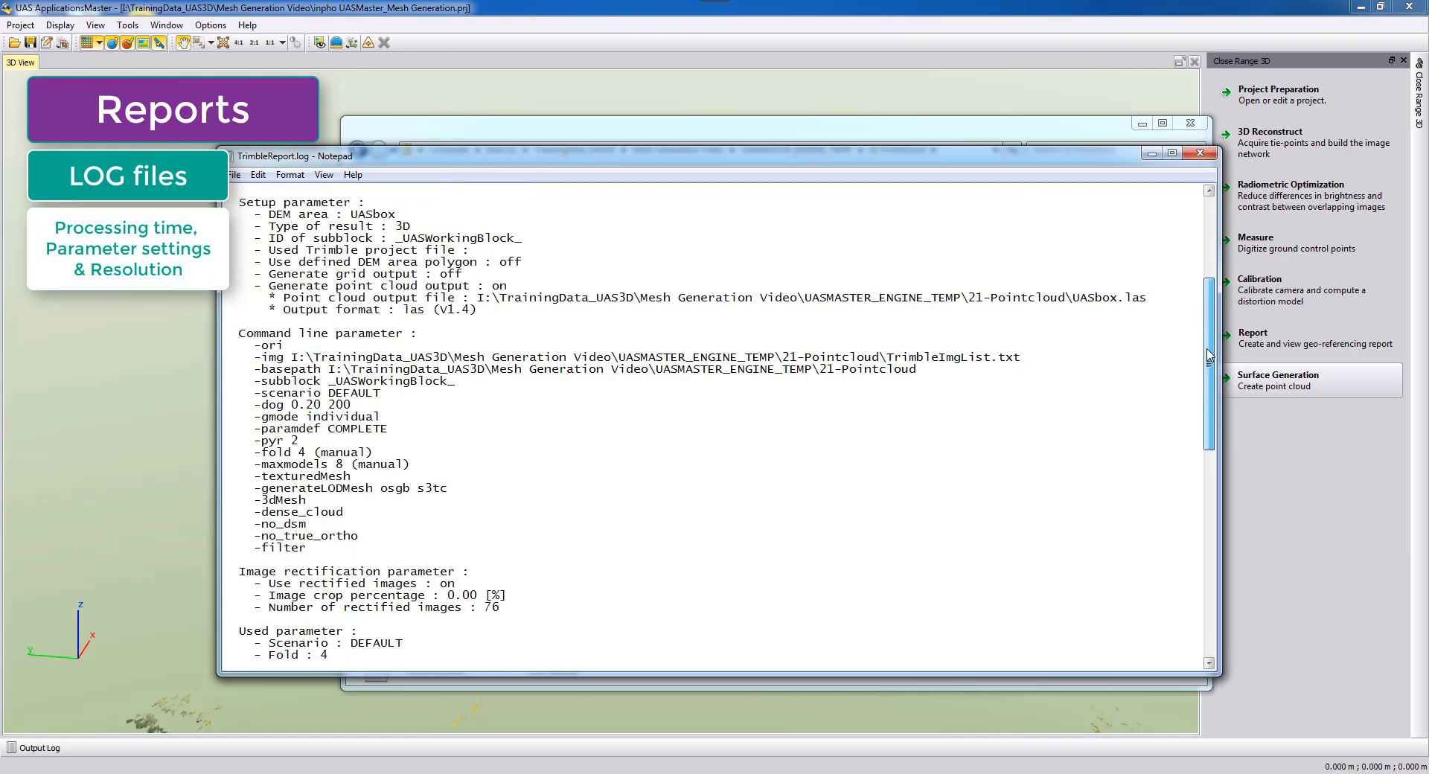
scroll(358, 484, "up", 1)
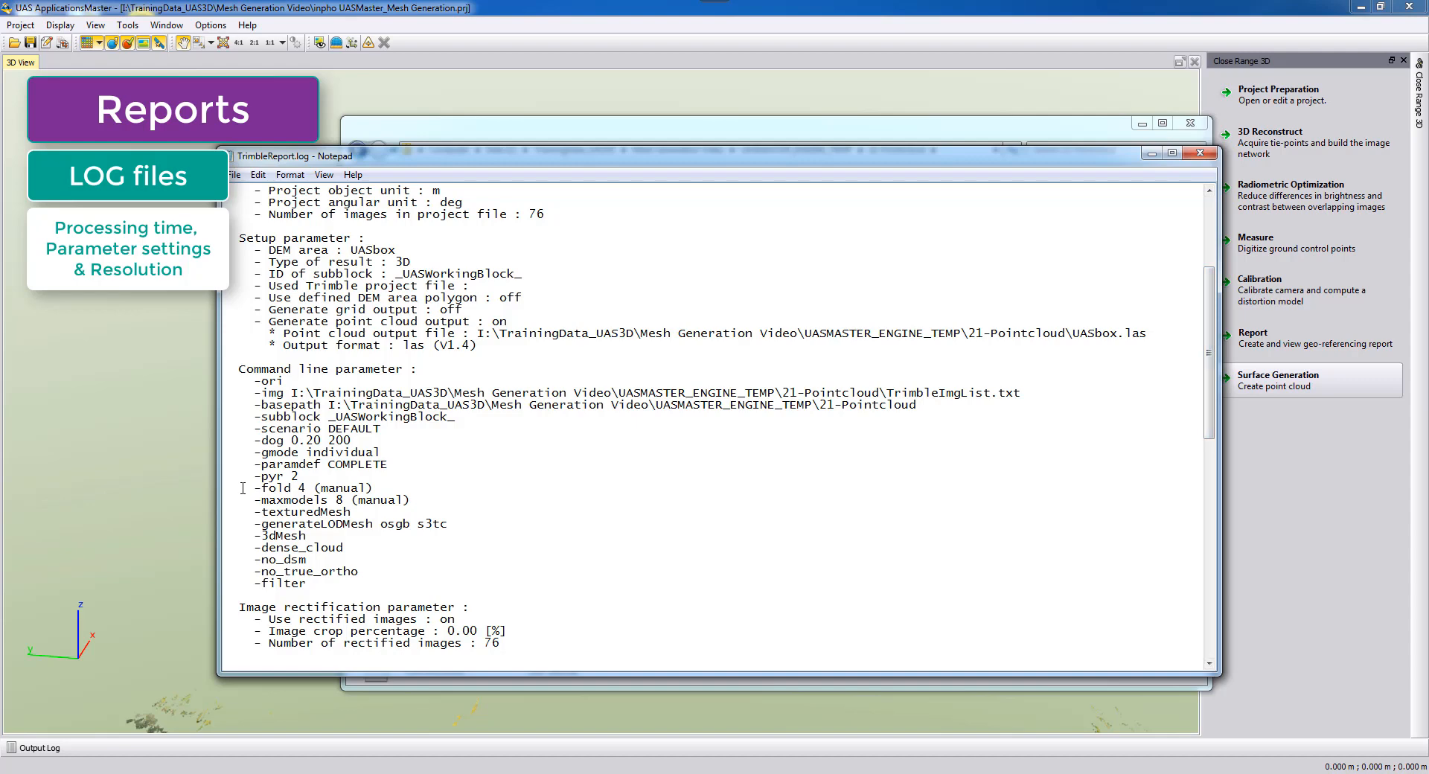
left_click_drag(243, 488, 374, 488)
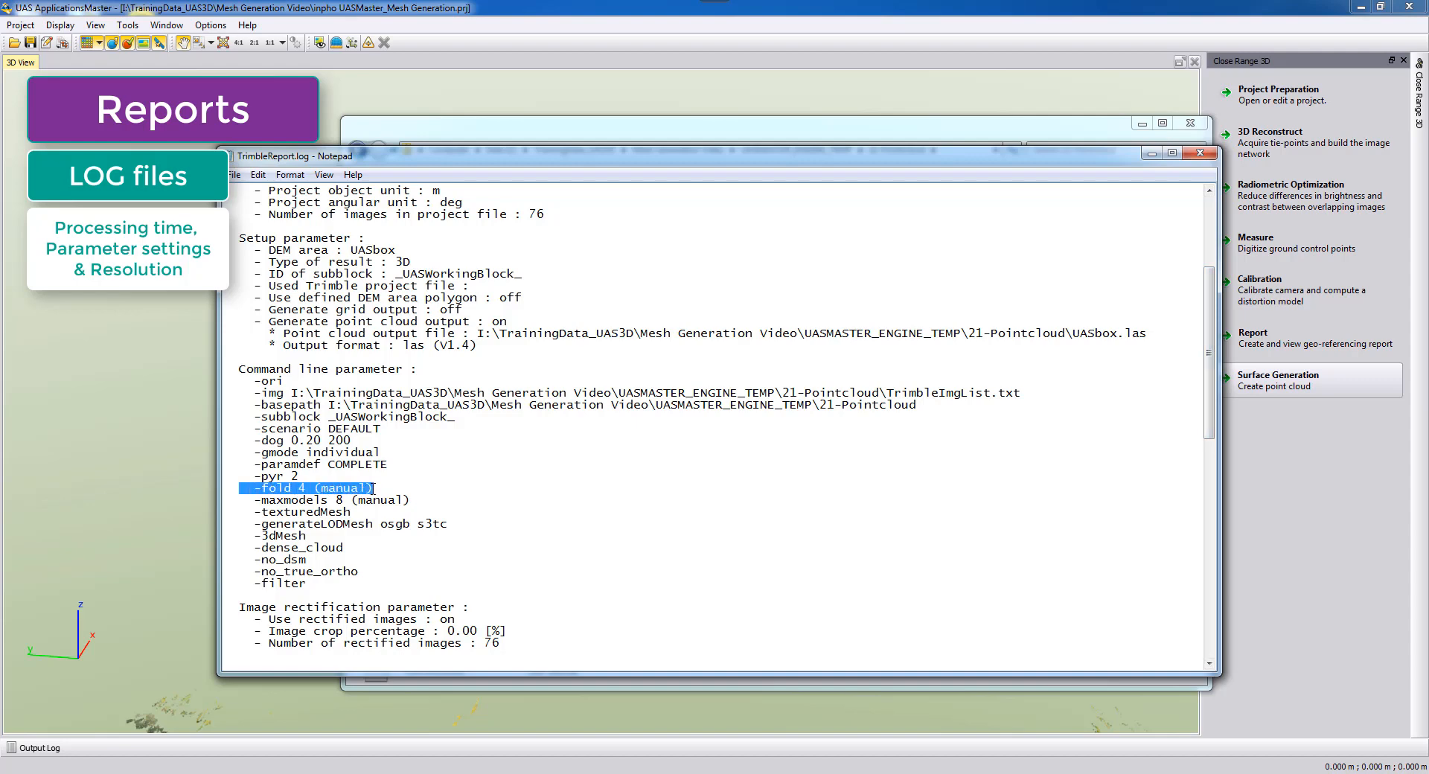
left_click_drag(236, 499, 440, 500)
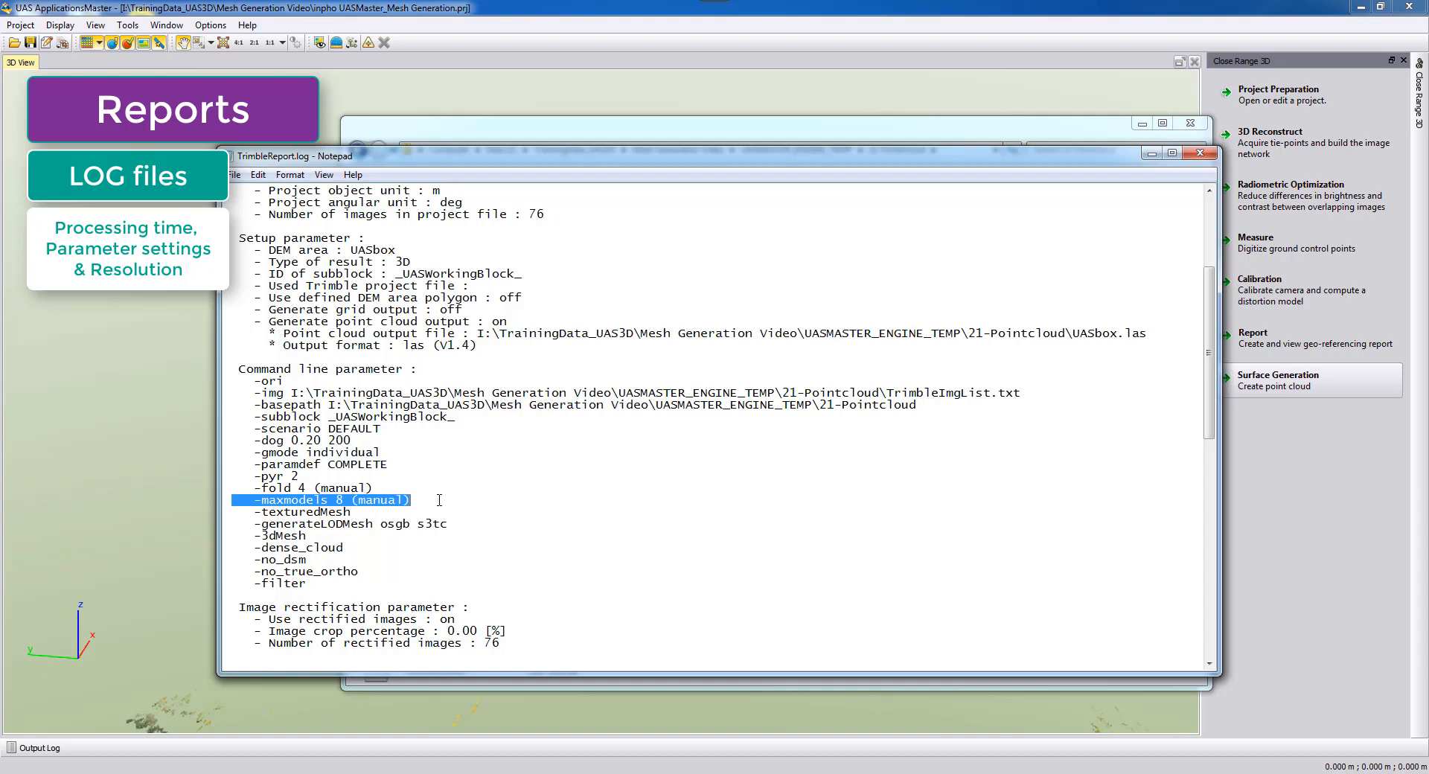
left_click(427, 501)
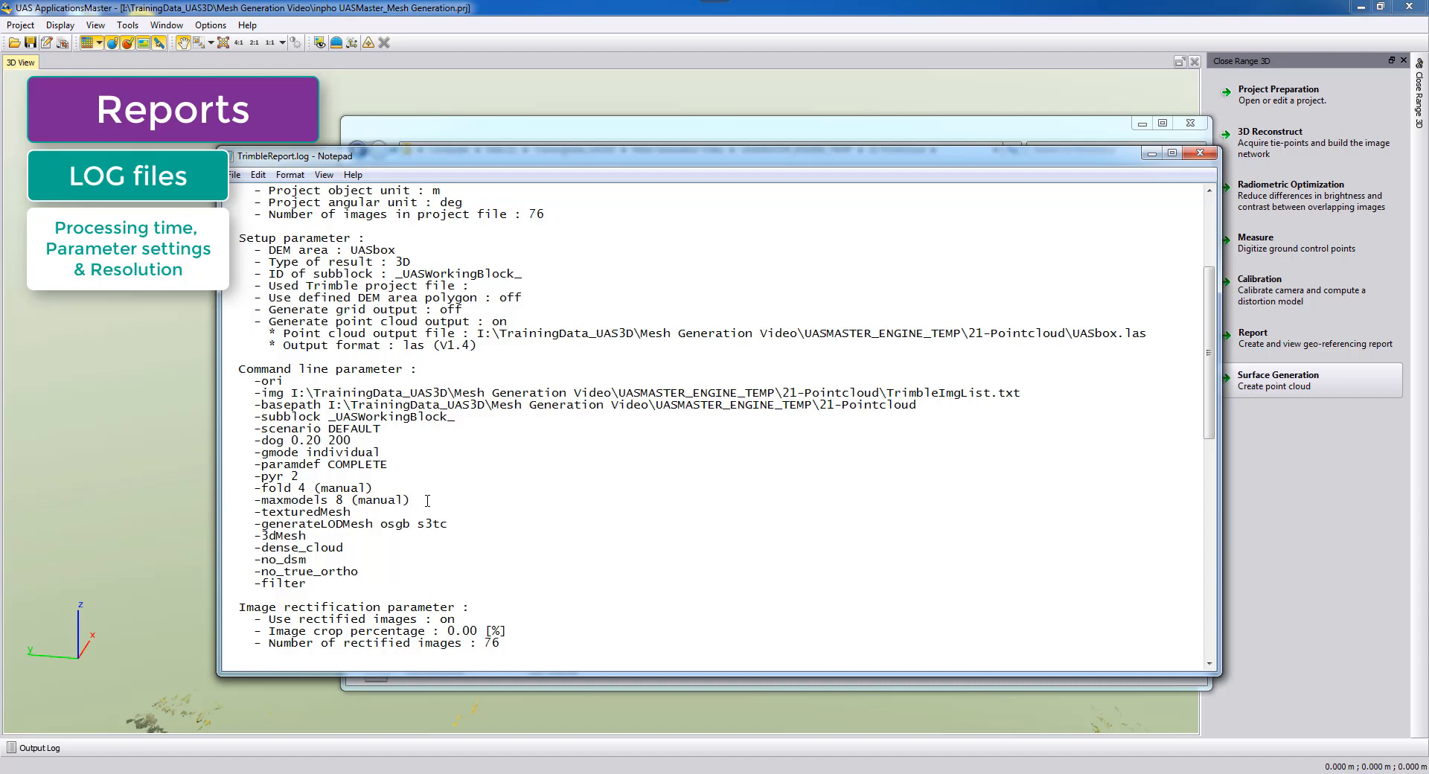
Examine the ground sampling distance in the report's project information and close TrimbleReport.log.
scroll(428, 501, "down", 9)
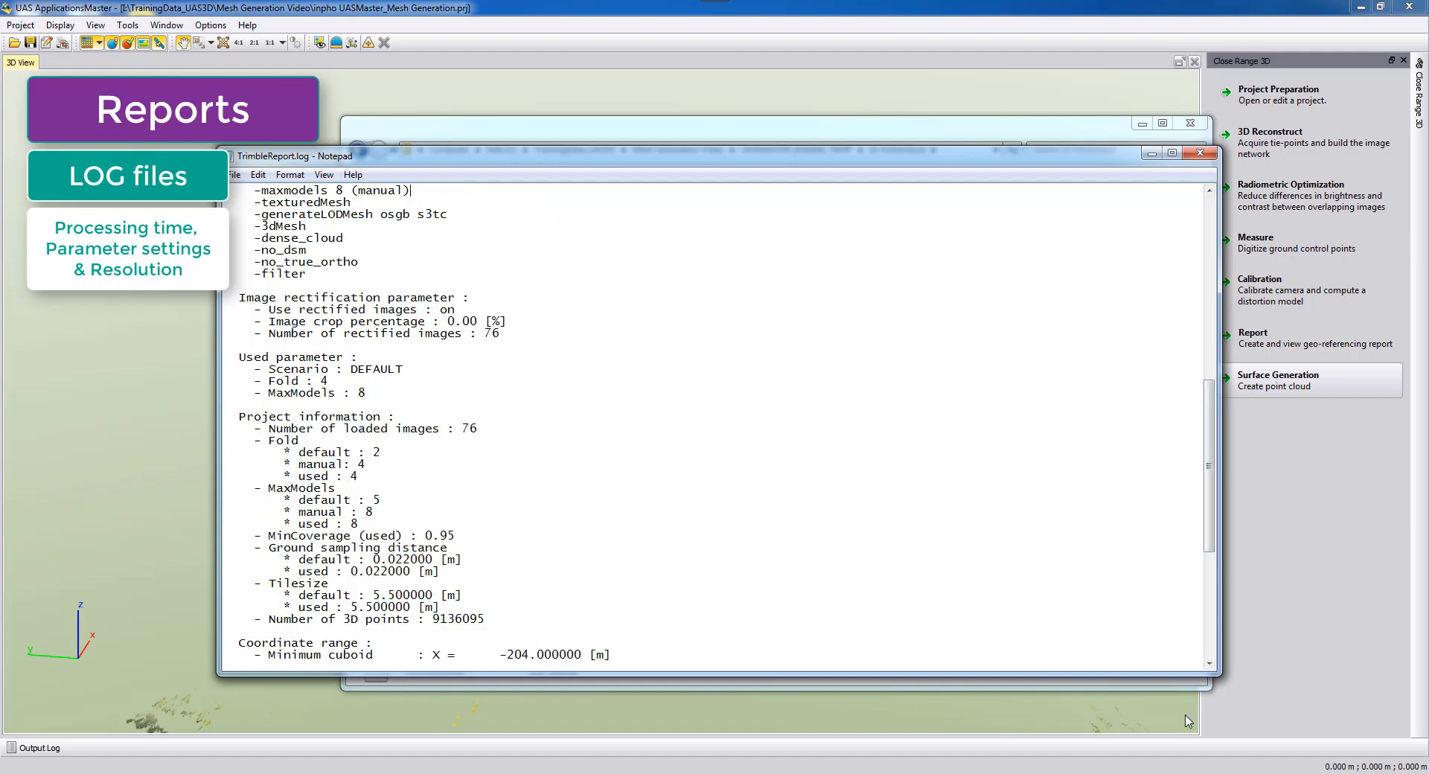
mouse_move(1210, 391)
left_mouse_down()
mouse_move(1210, 425)
mouse_move(1210, 409)
left_mouse_up()
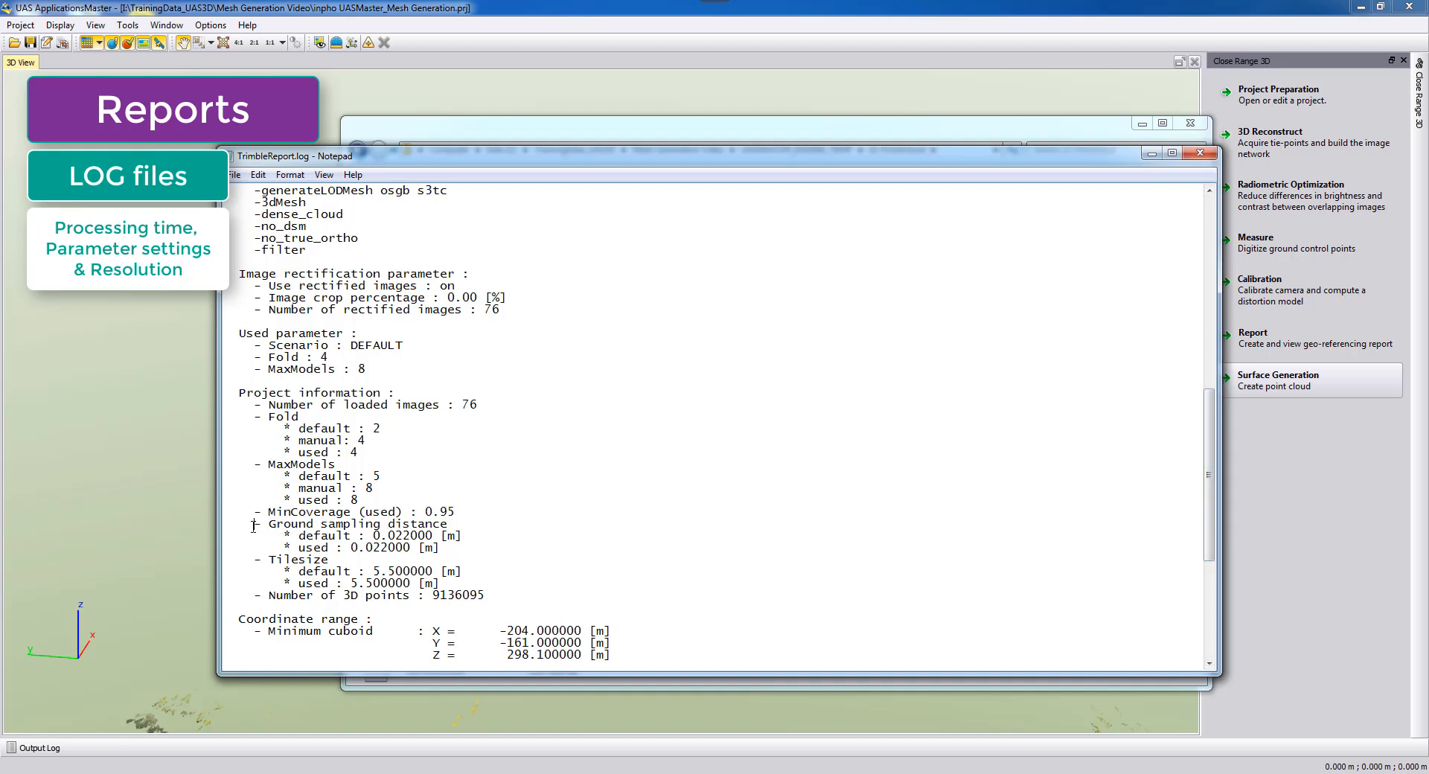
left_click_drag(254, 524, 463, 536)
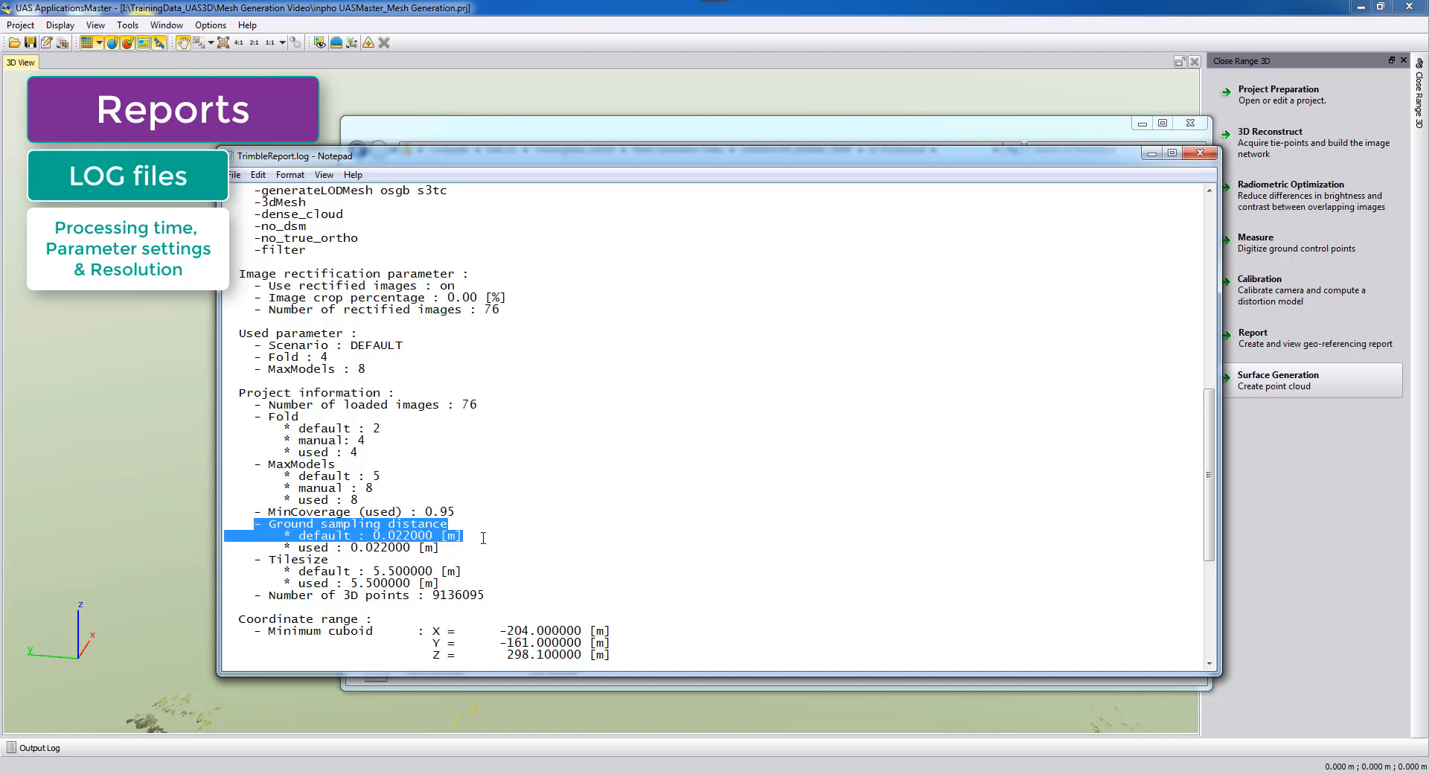
scroll(398, 577, "down", 3)
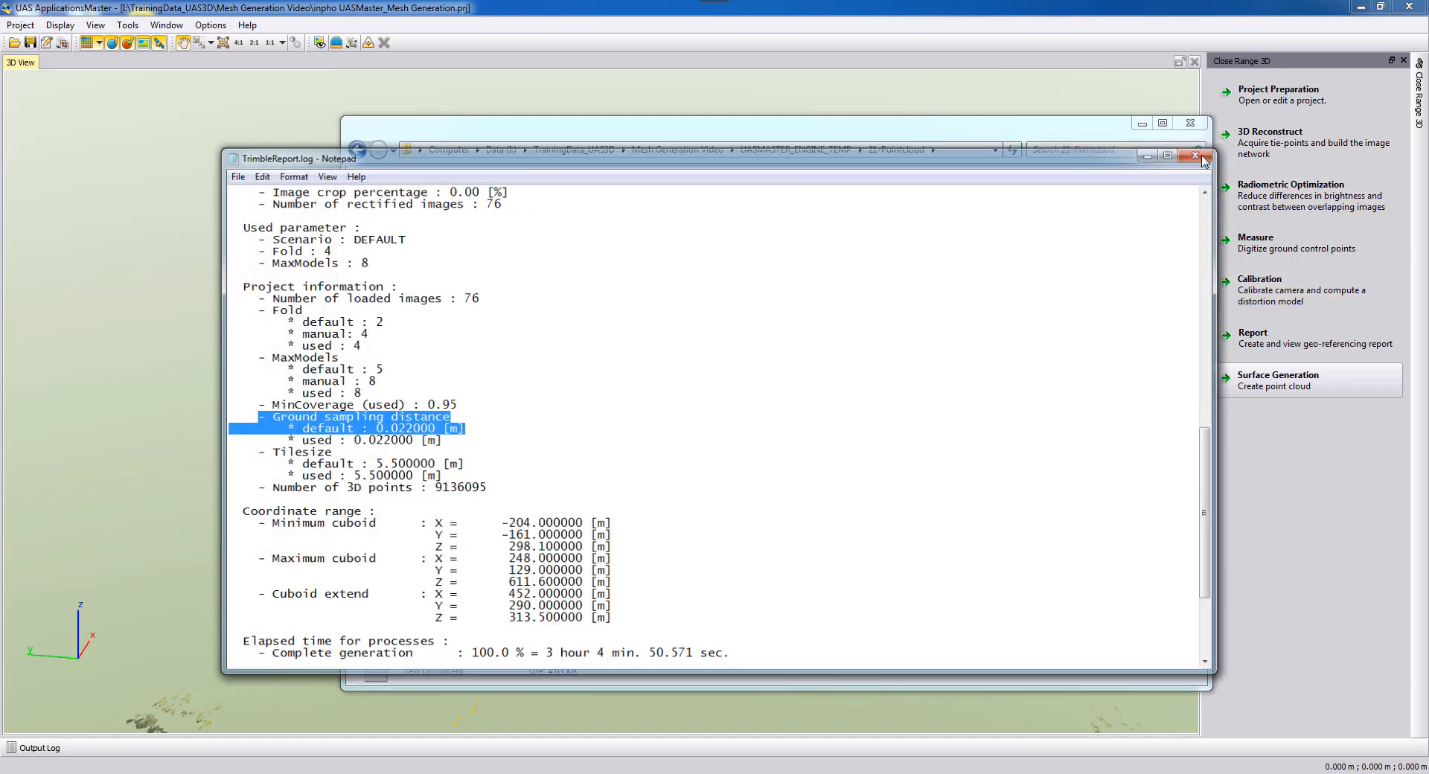
left_click(1199, 152)
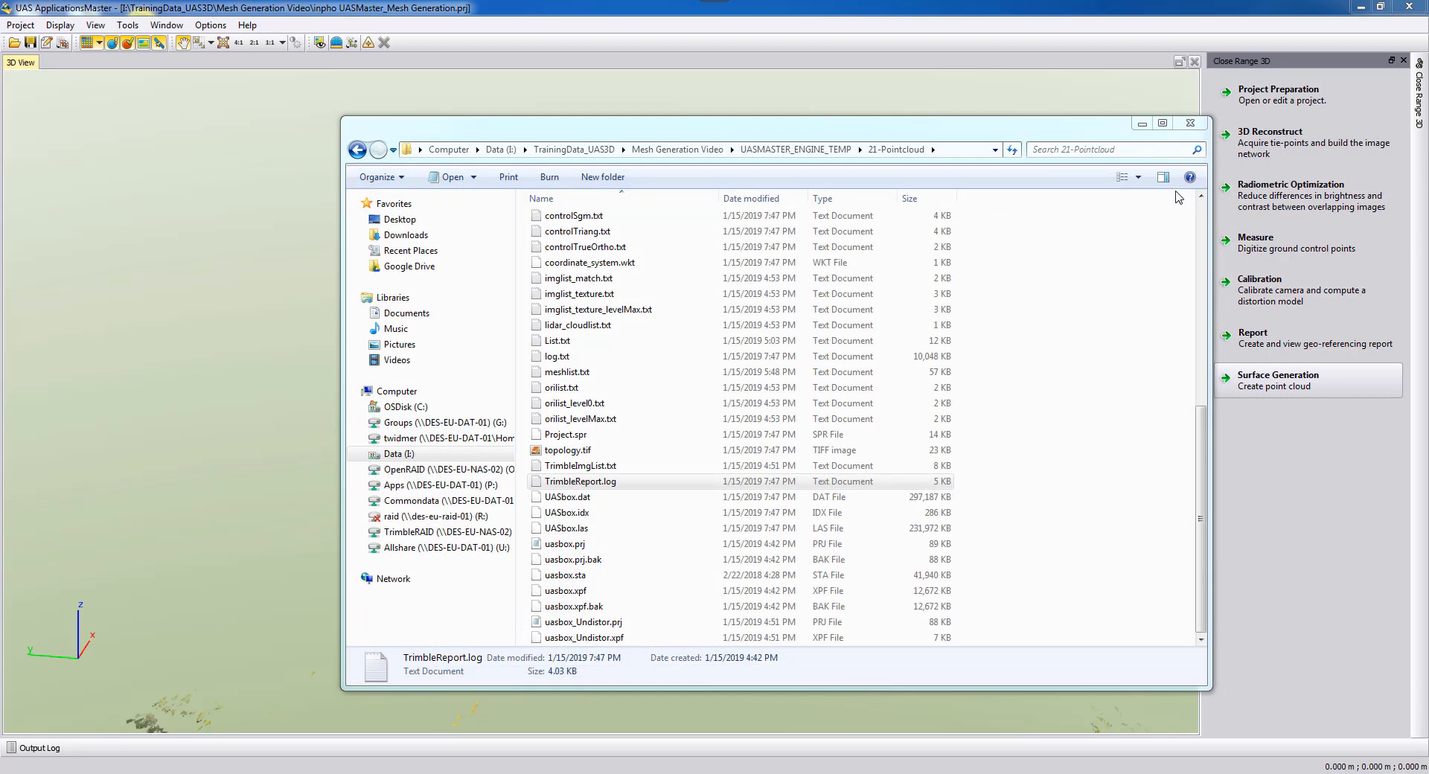
Return to the Mesh Generation Video folder and open the osgb subfolder of 3D-Mesh.
left_click(770, 151)
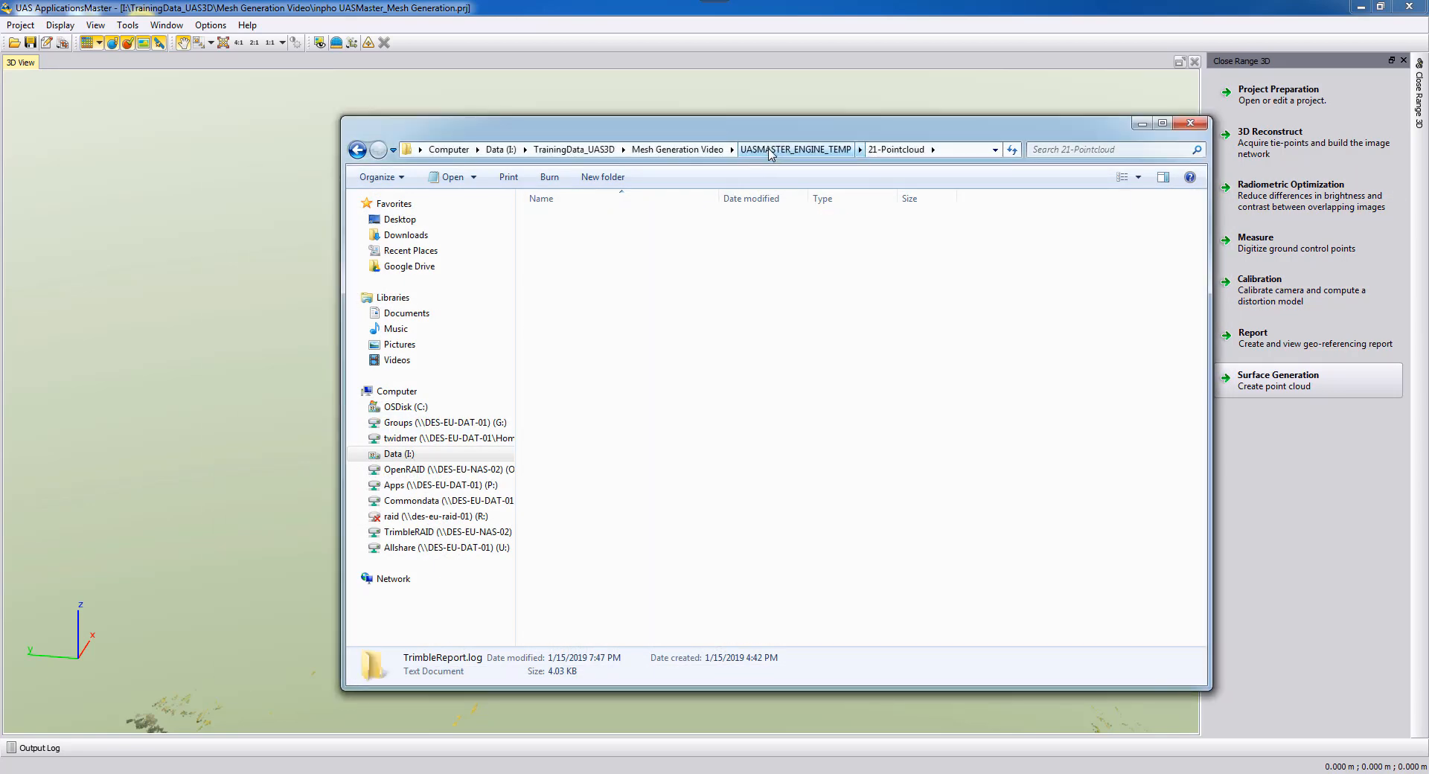
left_click(718, 150)
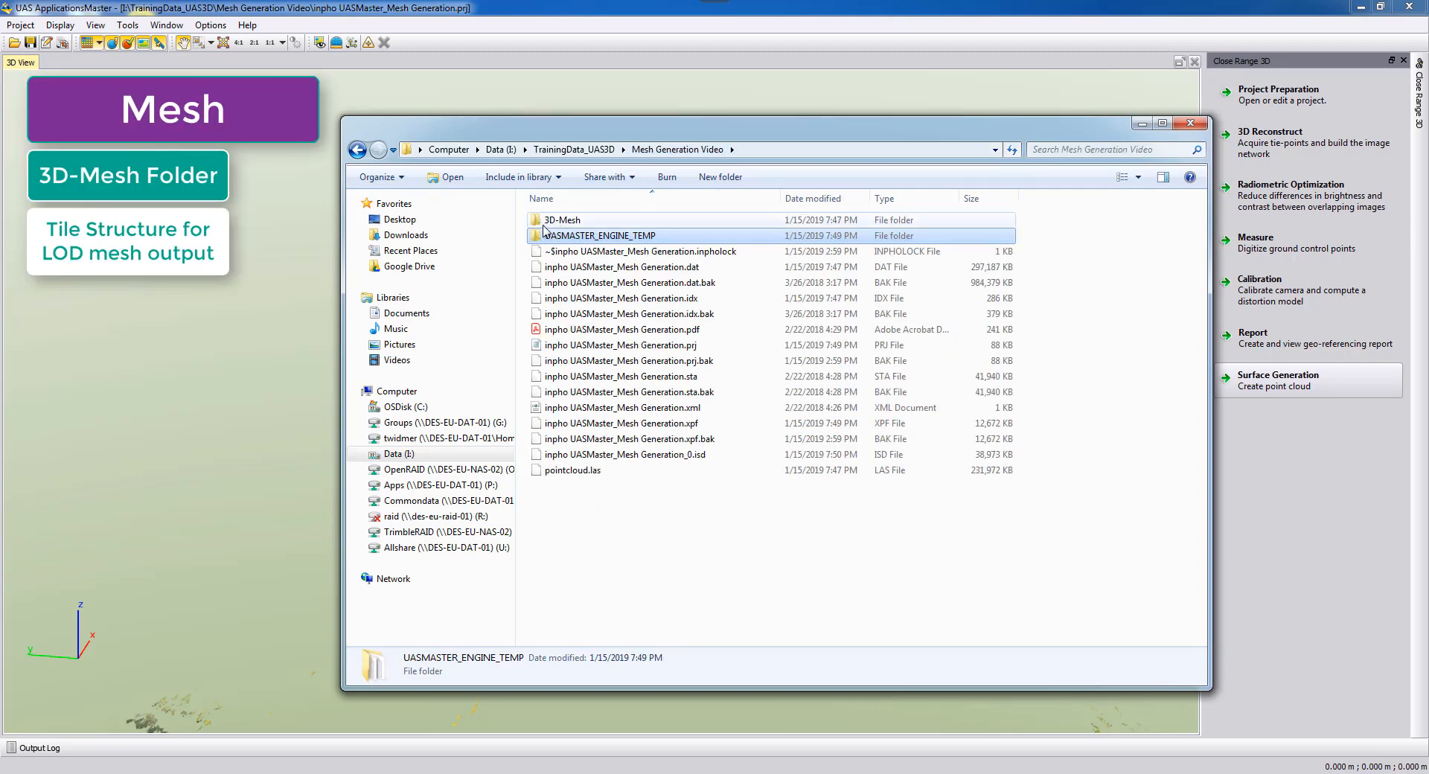
left_click(573, 221)
double_click(573, 221)
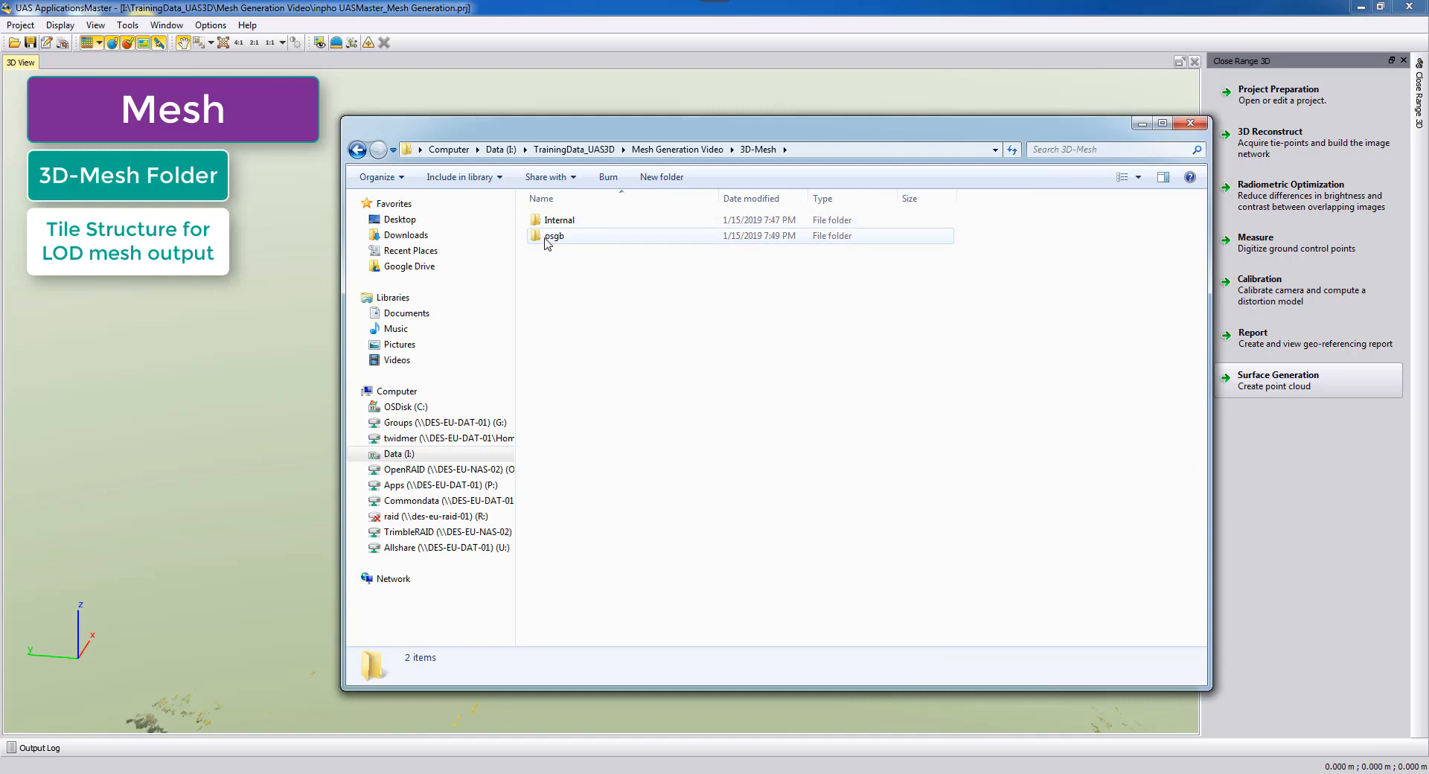
mouse_move(576, 243)
left_click(554, 238)
double_click(554, 238)
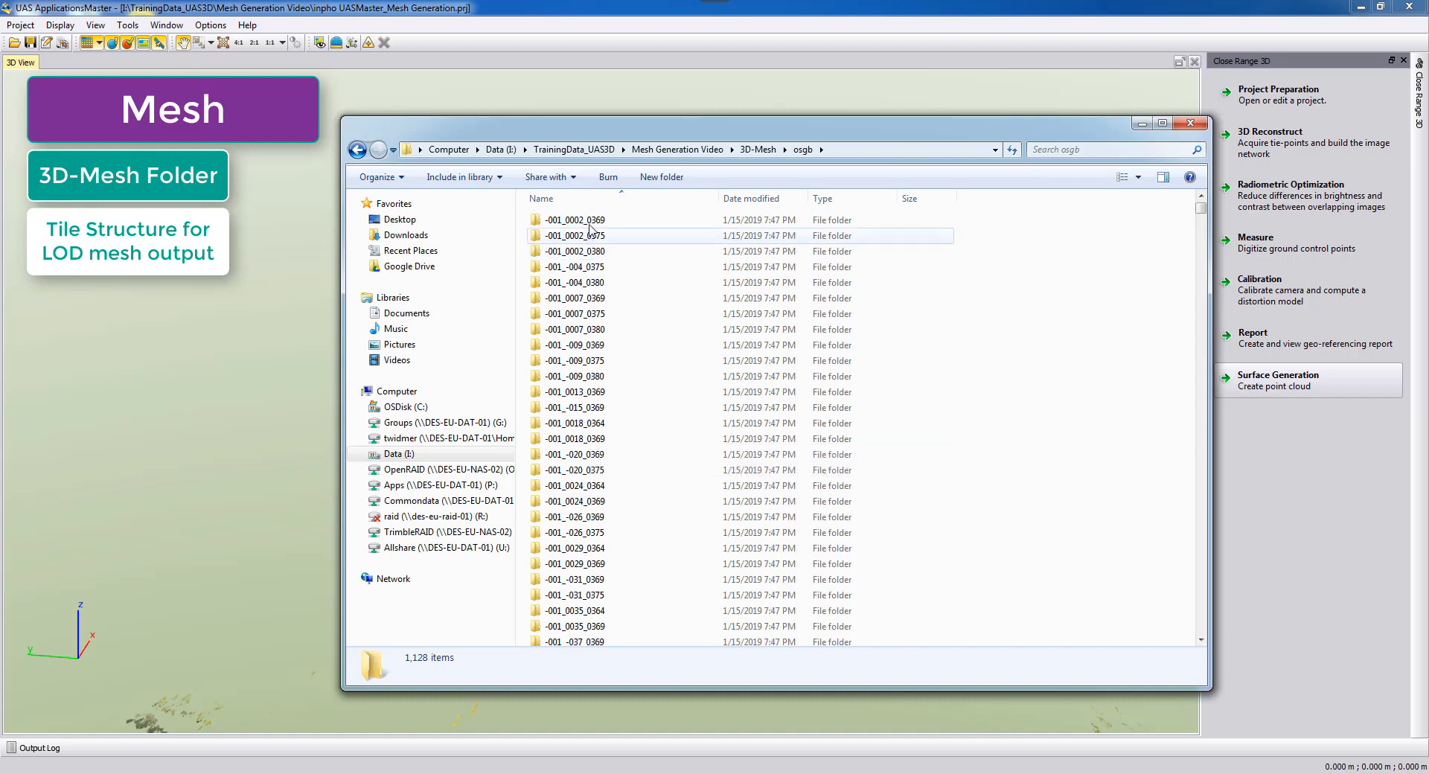
Look through the LOD tile folders in the osgb folder and select main.osgb at the end of the list.
mouse_move(593, 226)
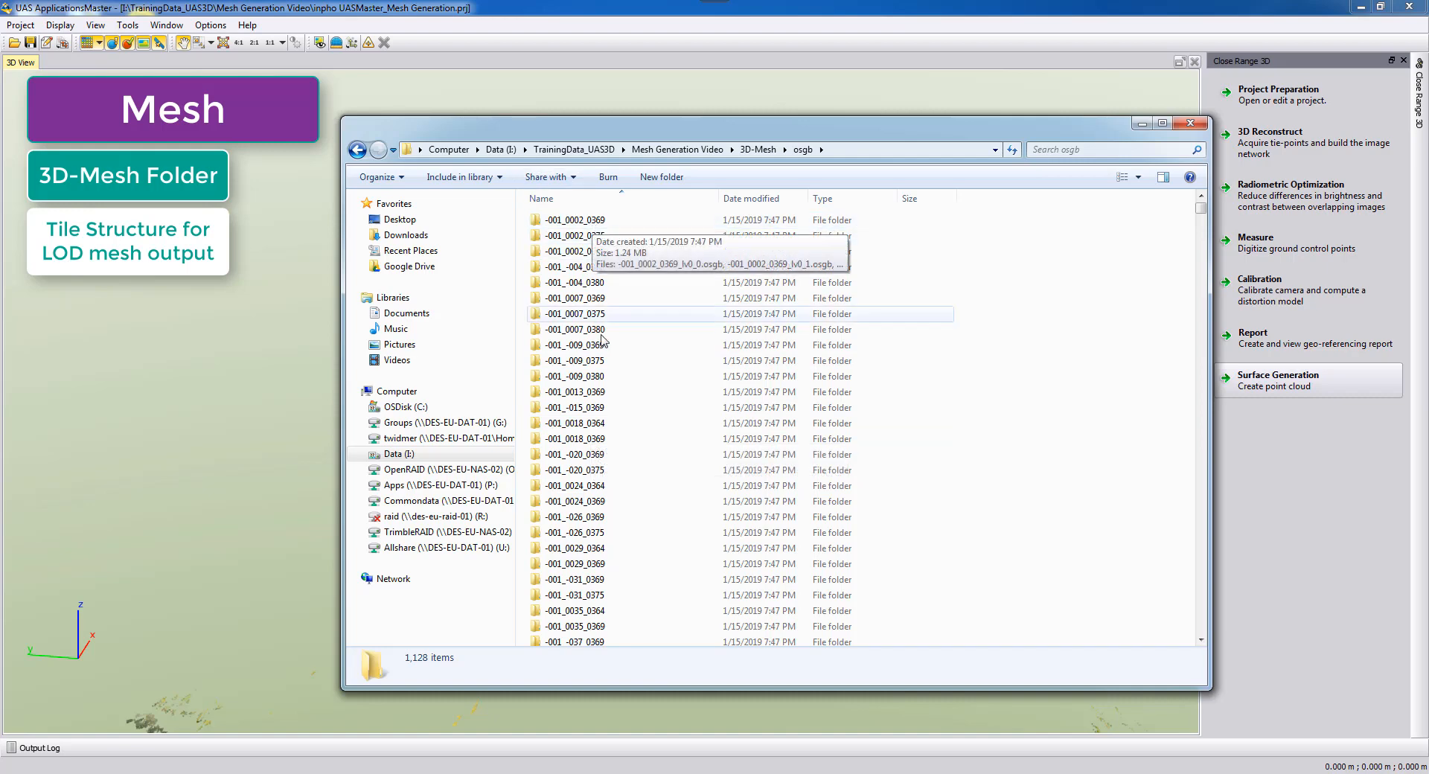
left_click_drag(1203, 217, 1213, 648)
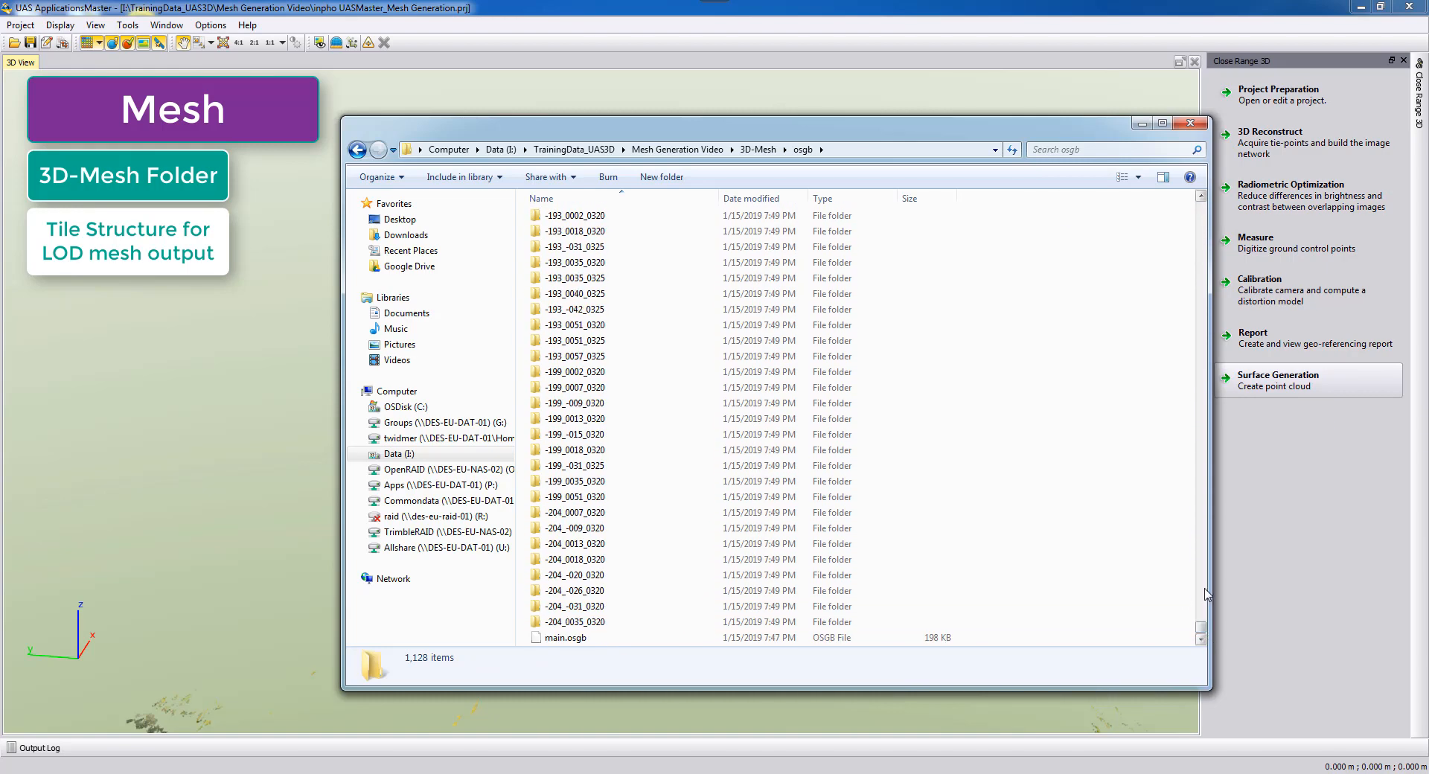
left_click(585, 638)
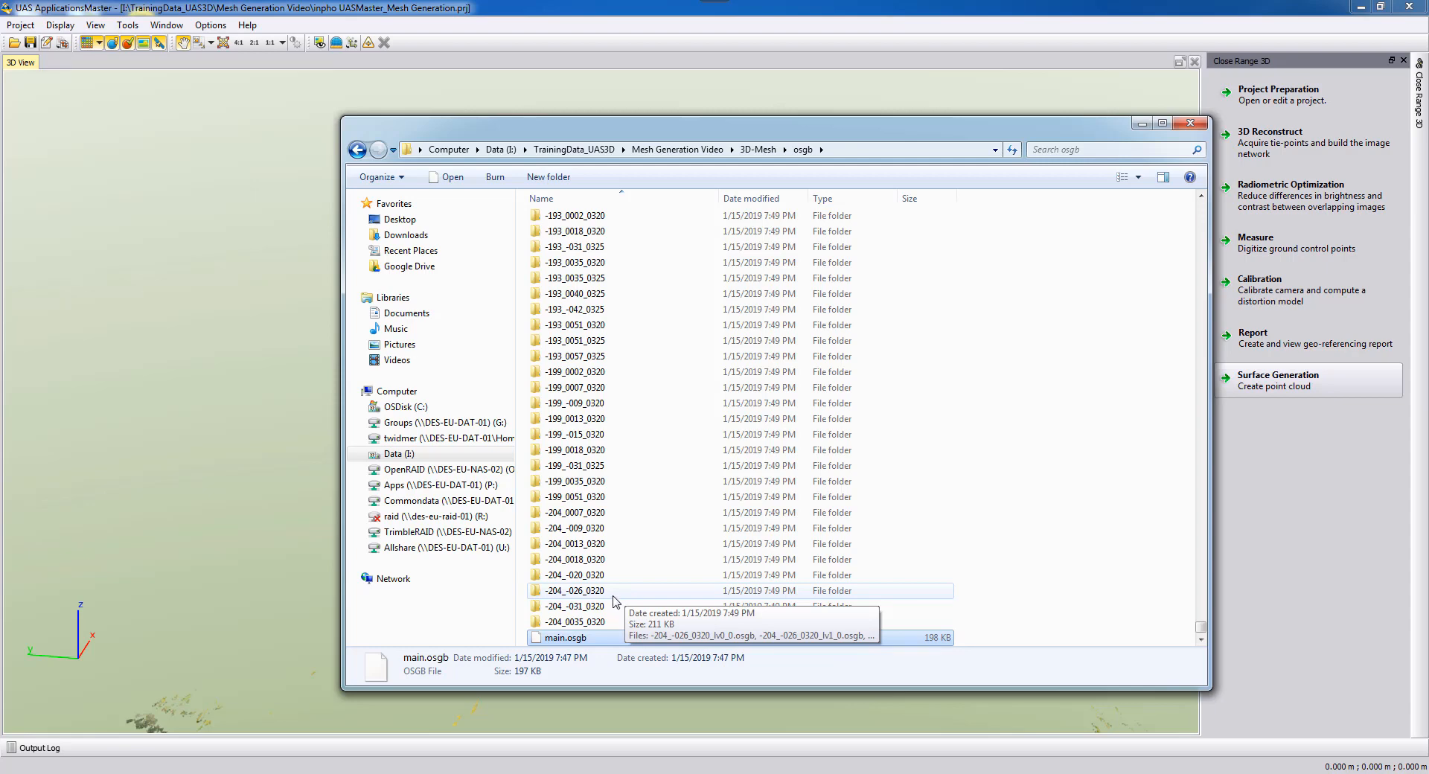
Switch to the Trimble Downloads page in Chrome and download OpenSceneGraph.zip from the inpho 3rd Party Products.
mouse_move(230, 770)
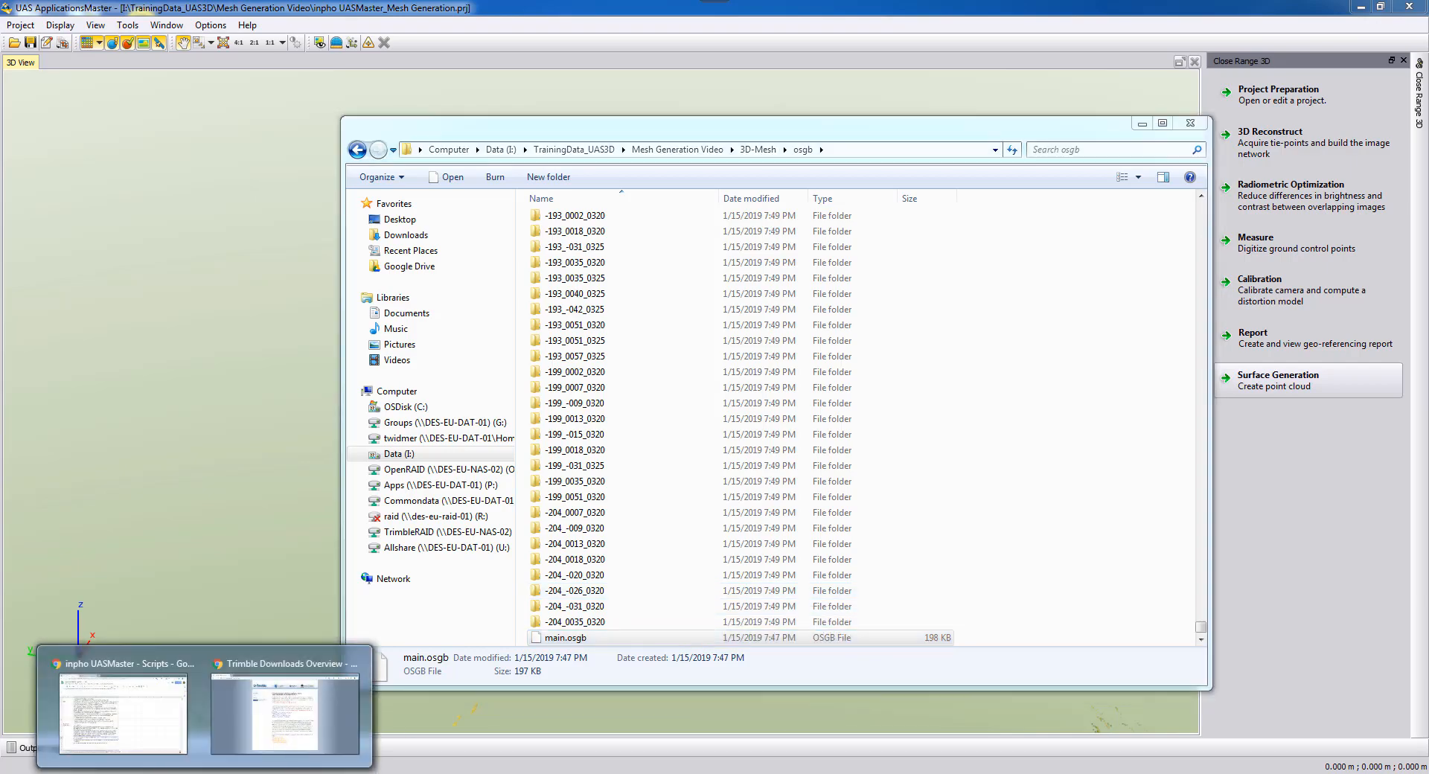
left_click(251, 711)
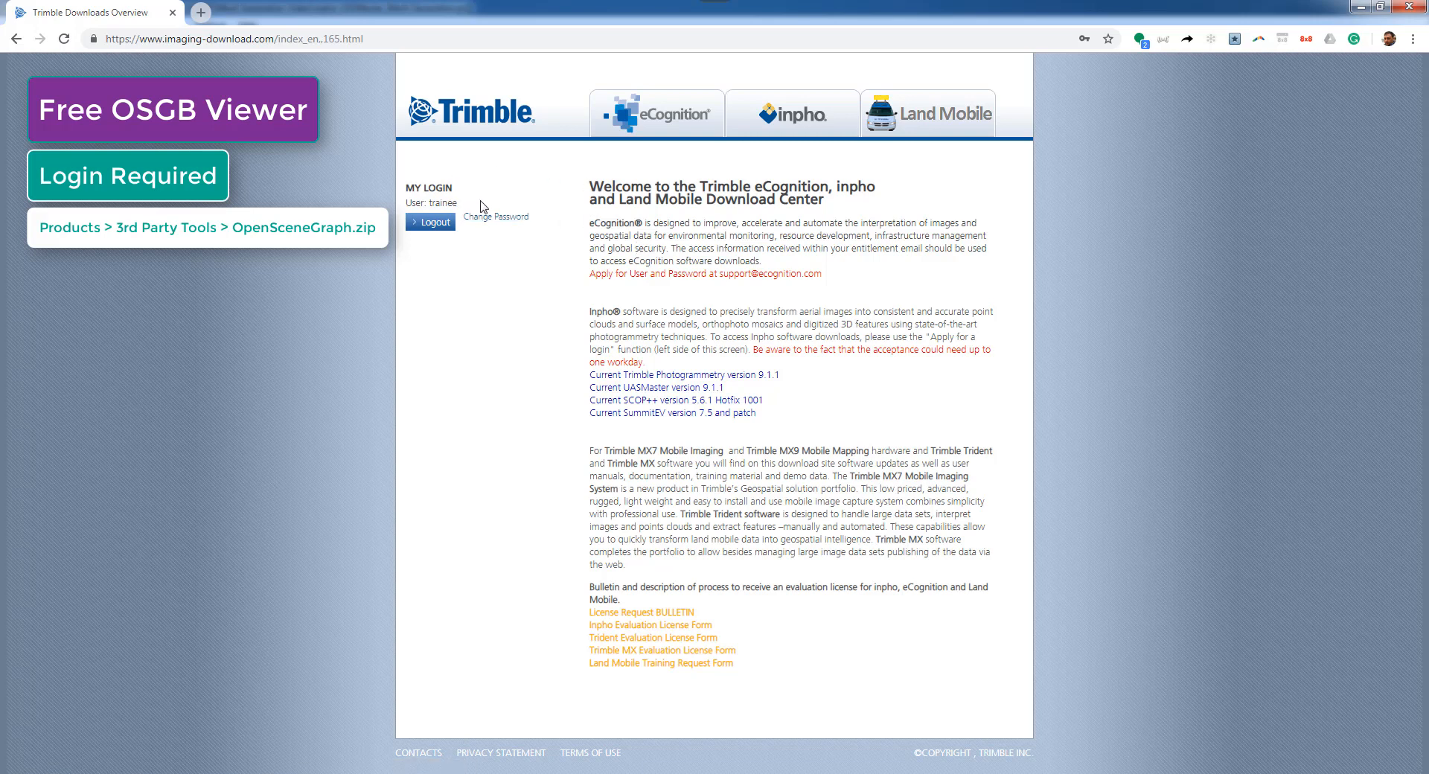
left_click(806, 130)
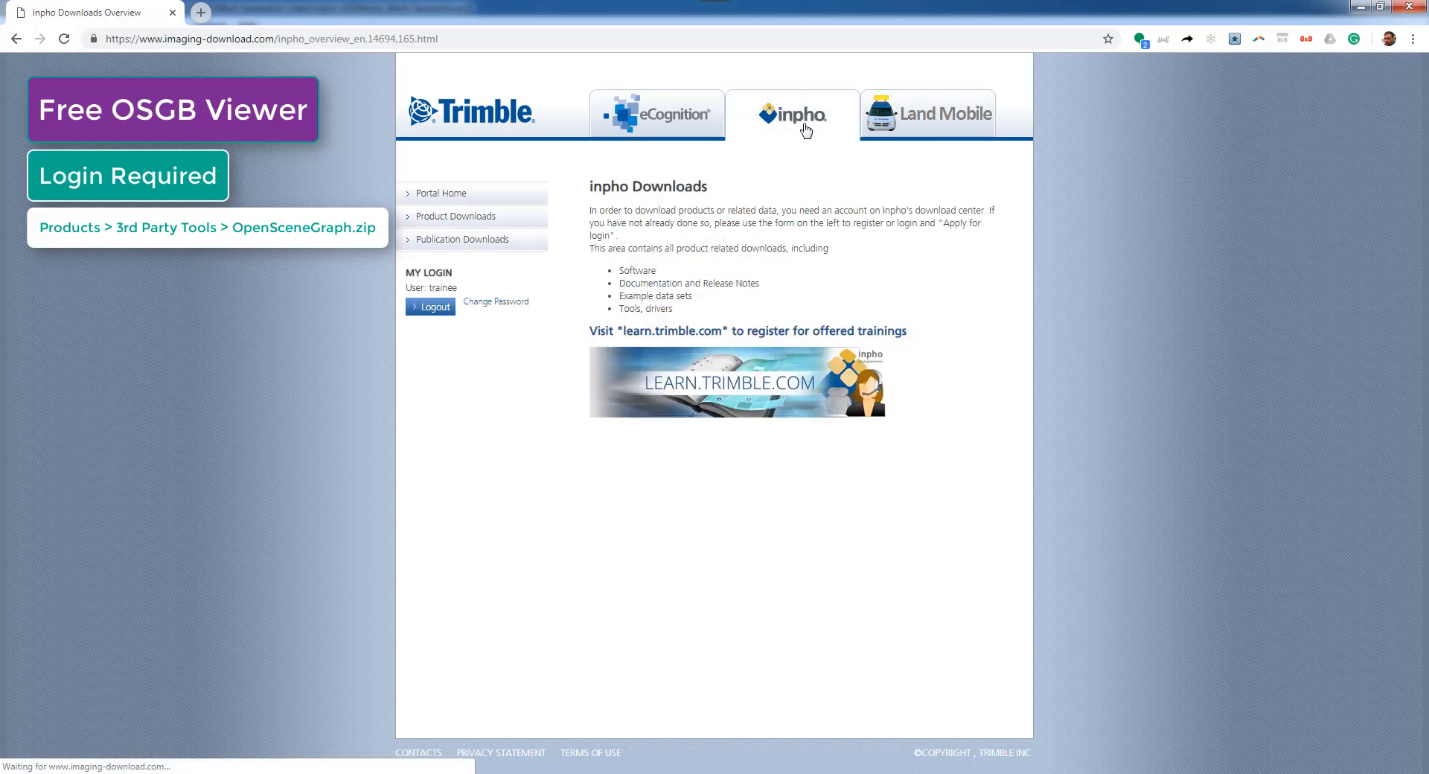
left_click(450, 217)
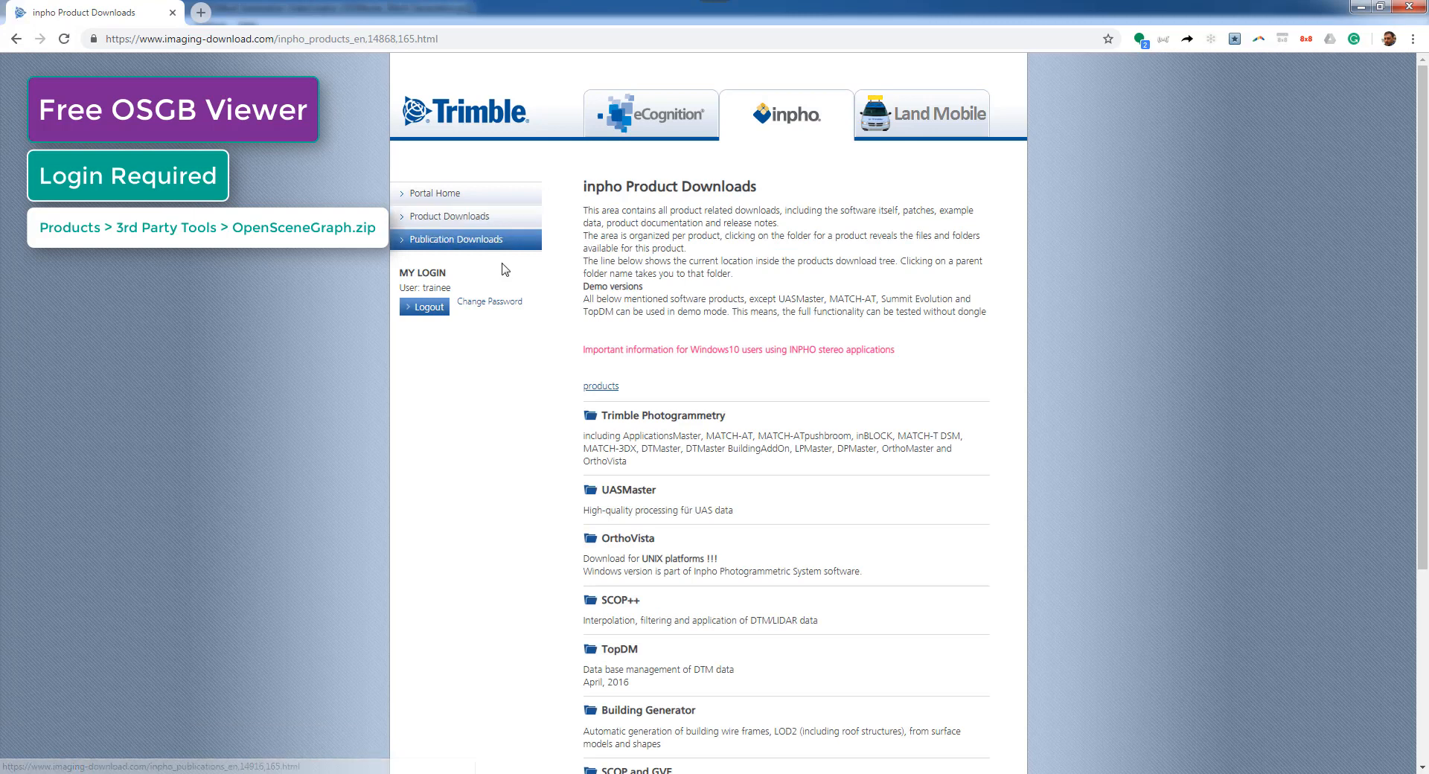
scroll(513, 543, "down", 4)
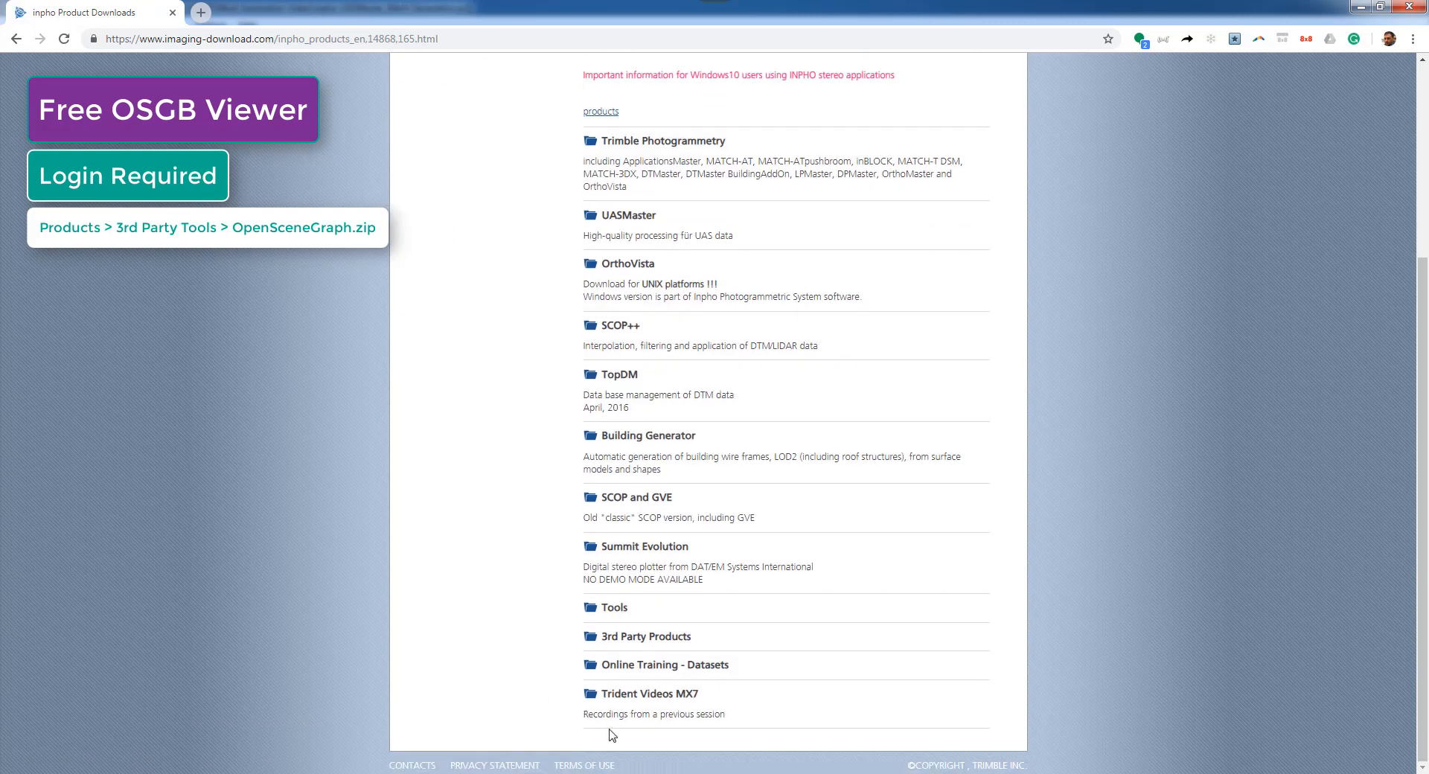
left_click(642, 639)
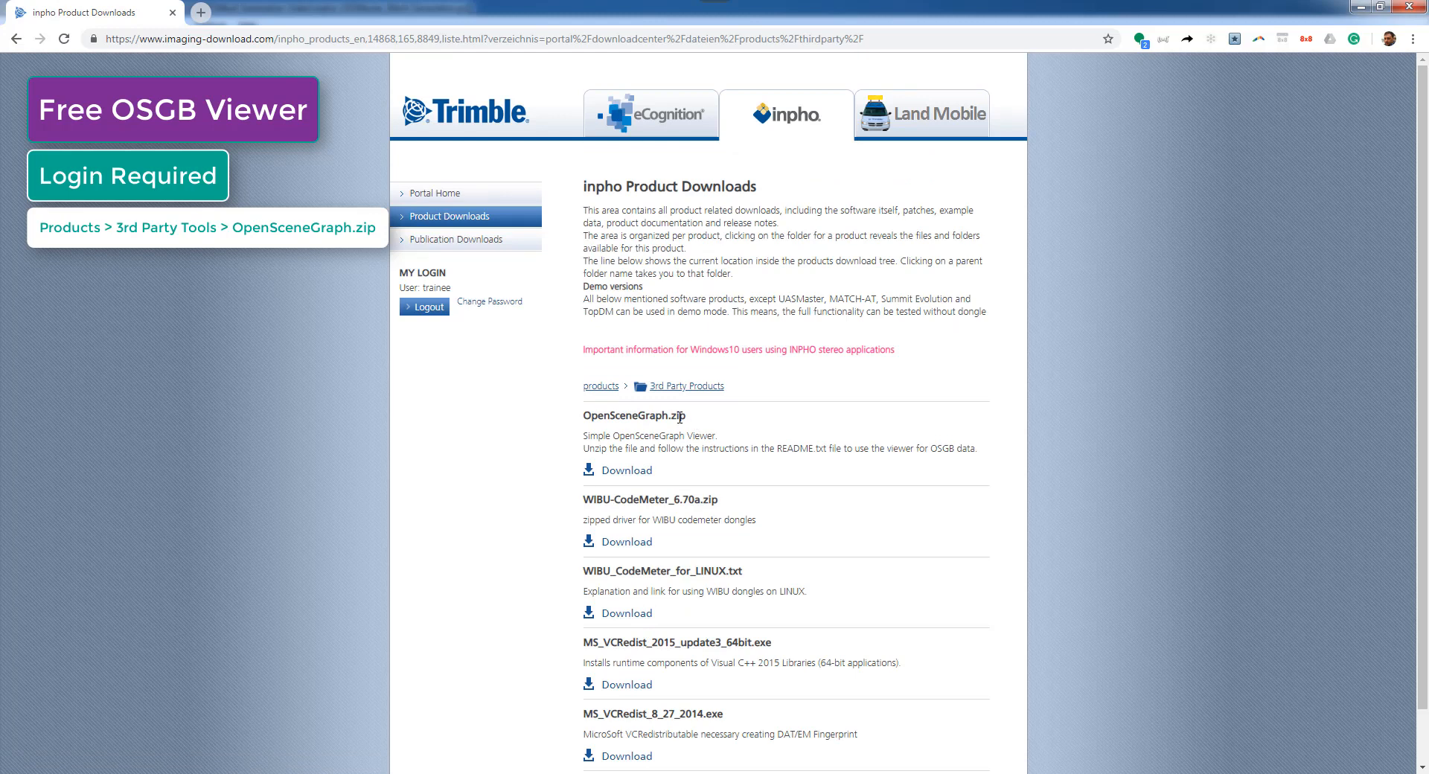
left_click(650, 471)
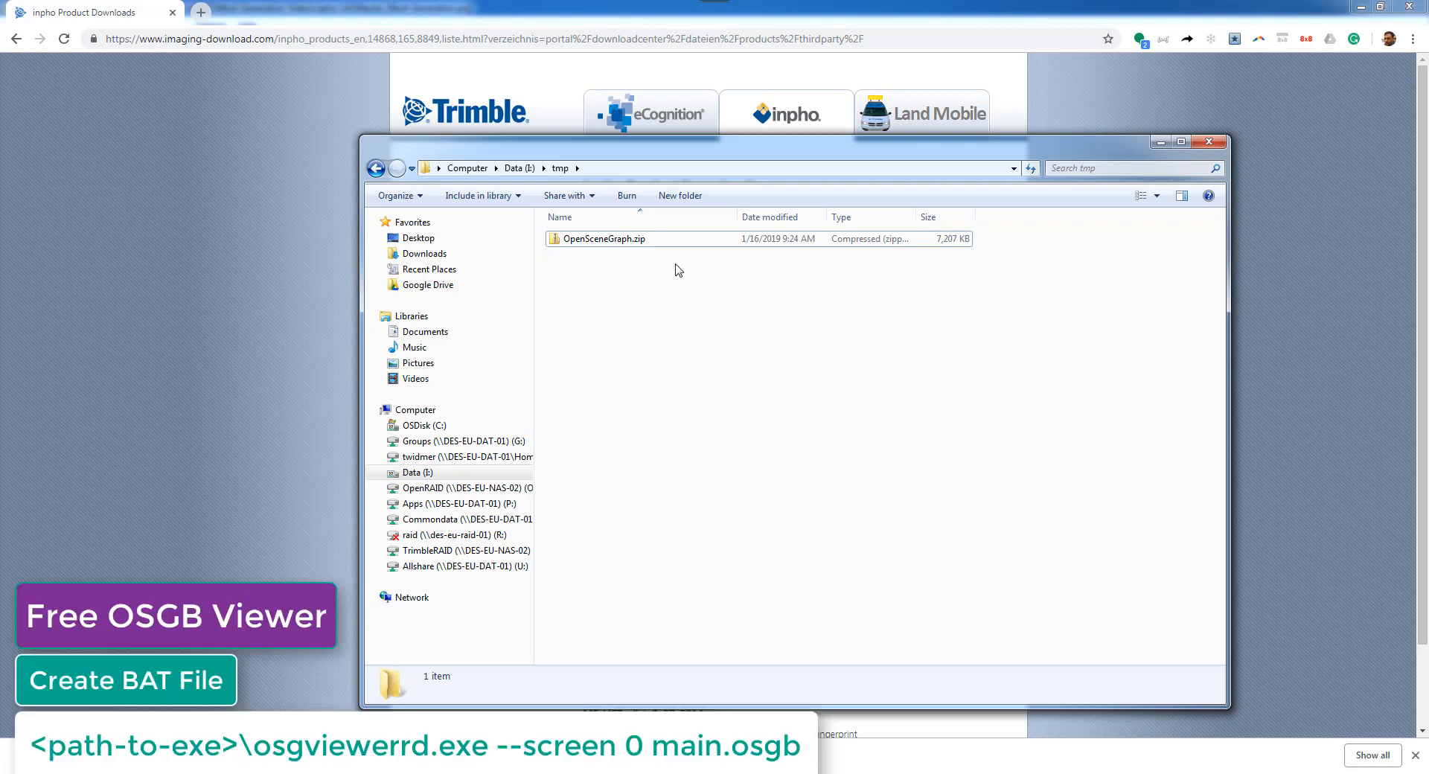
Extract OpenSceneGraph.zip to I:\tmp\OpenSceneGraph and open the inner OpenSceneGraph folder.
right_click(608, 242)
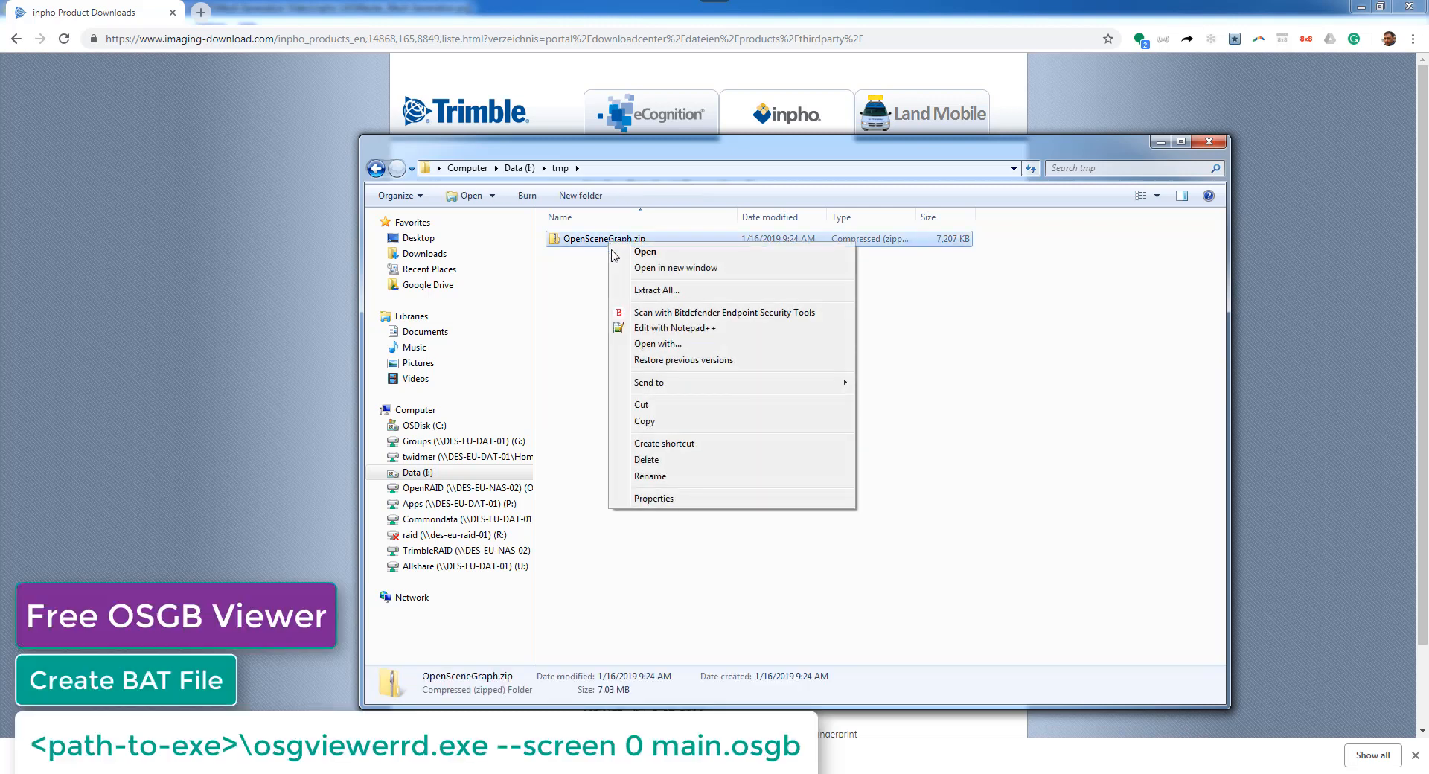
left_click(639, 289)
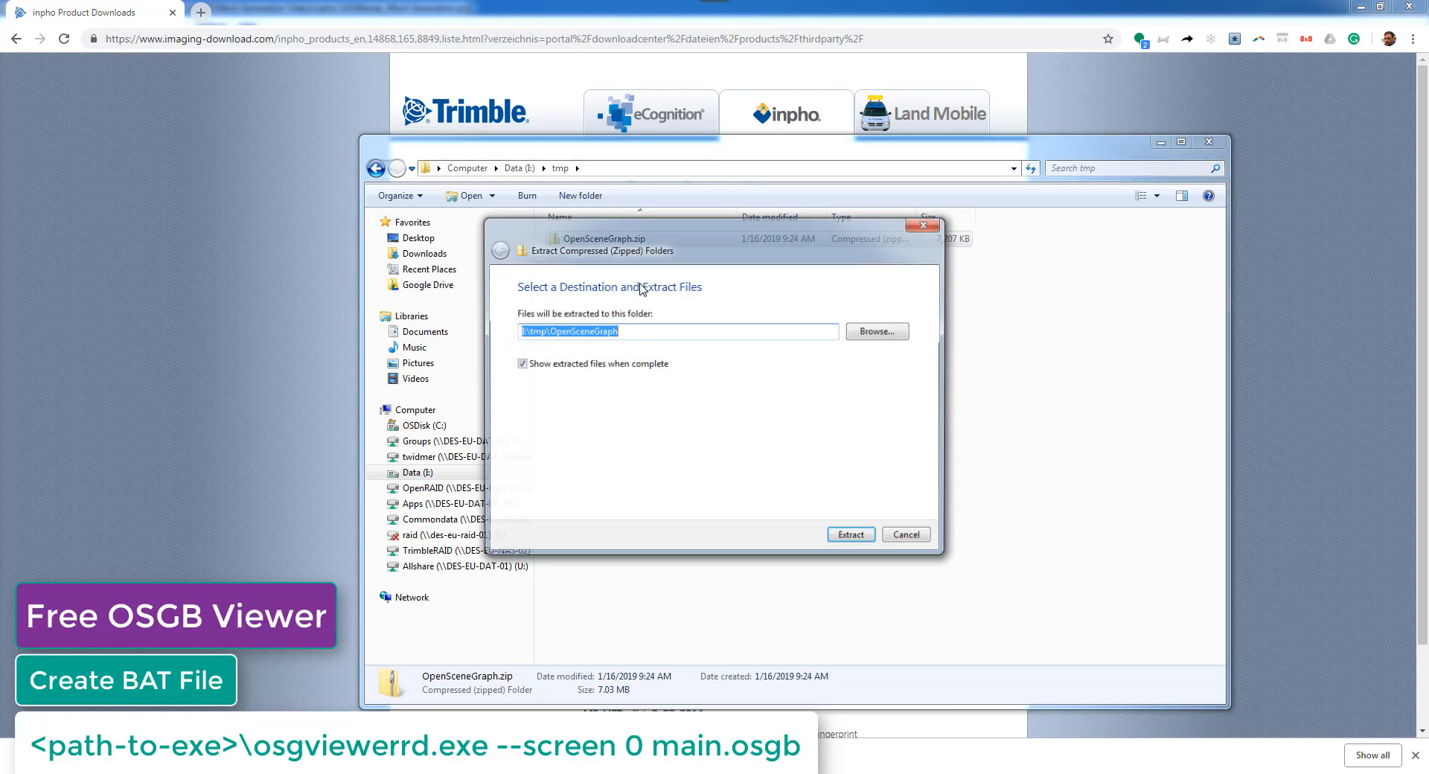
left_click(845, 536)
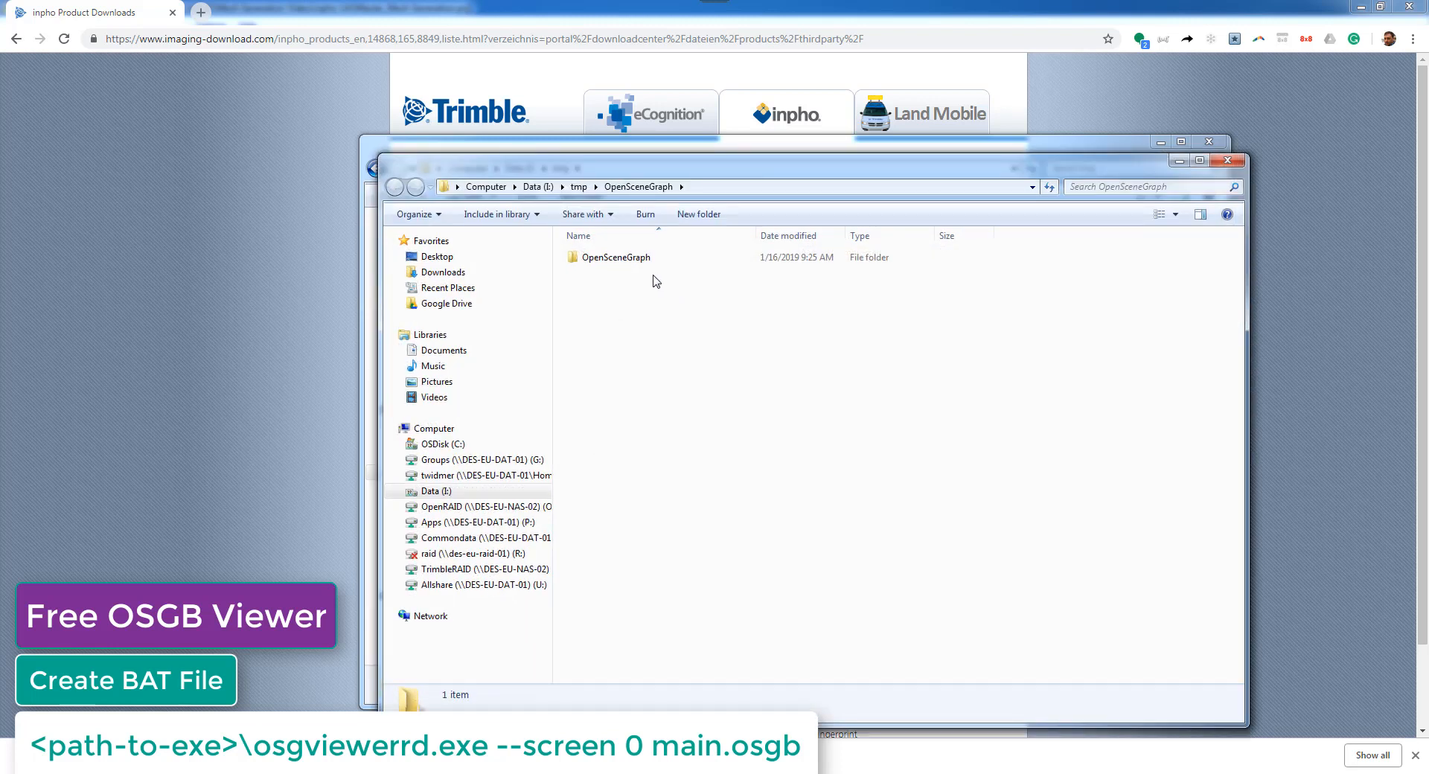
left_click(608, 259)
double_click(608, 259)
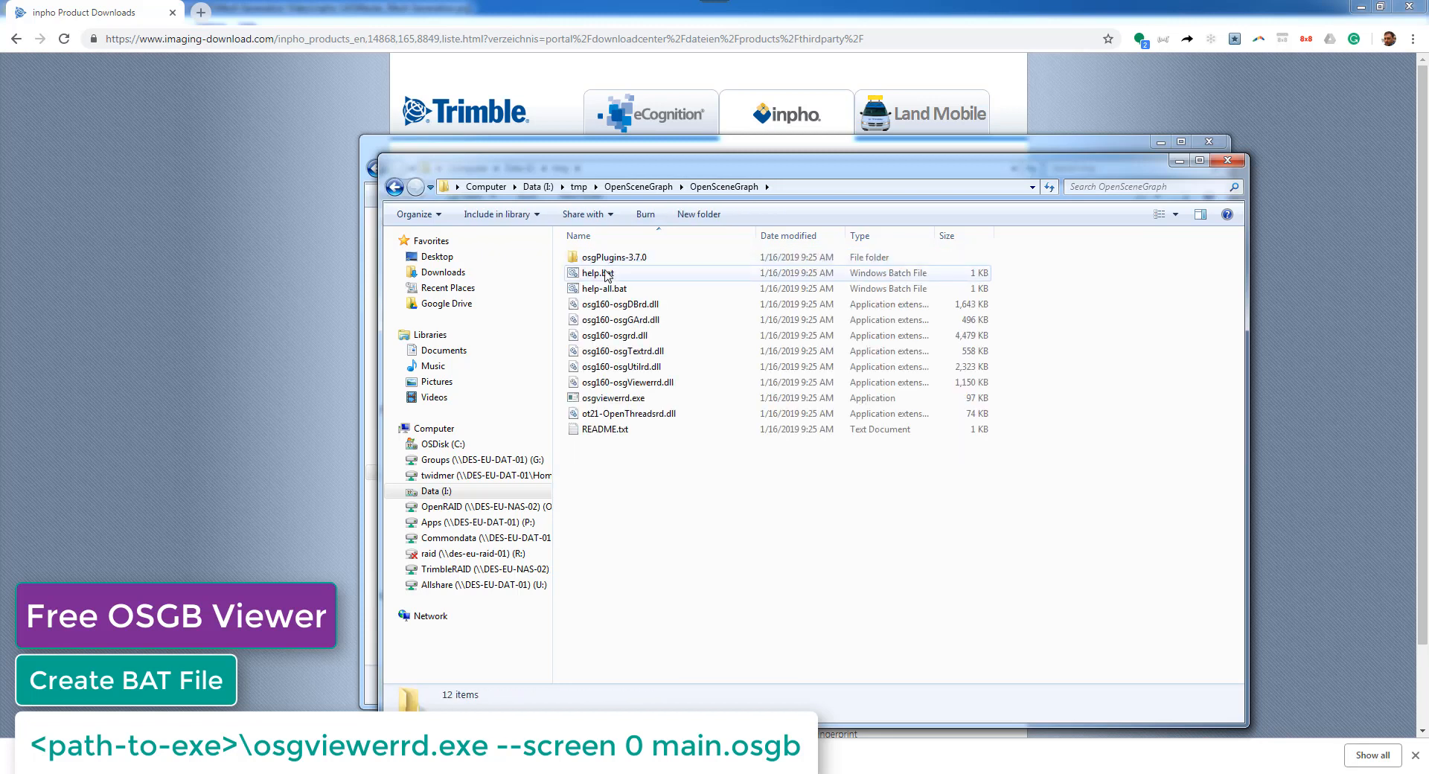
Copy the viewer command "<path-to-exe>\osgviewerrd.exe --screen 0 main.osgb" from README.txt and close the file.
double_click(603, 430)
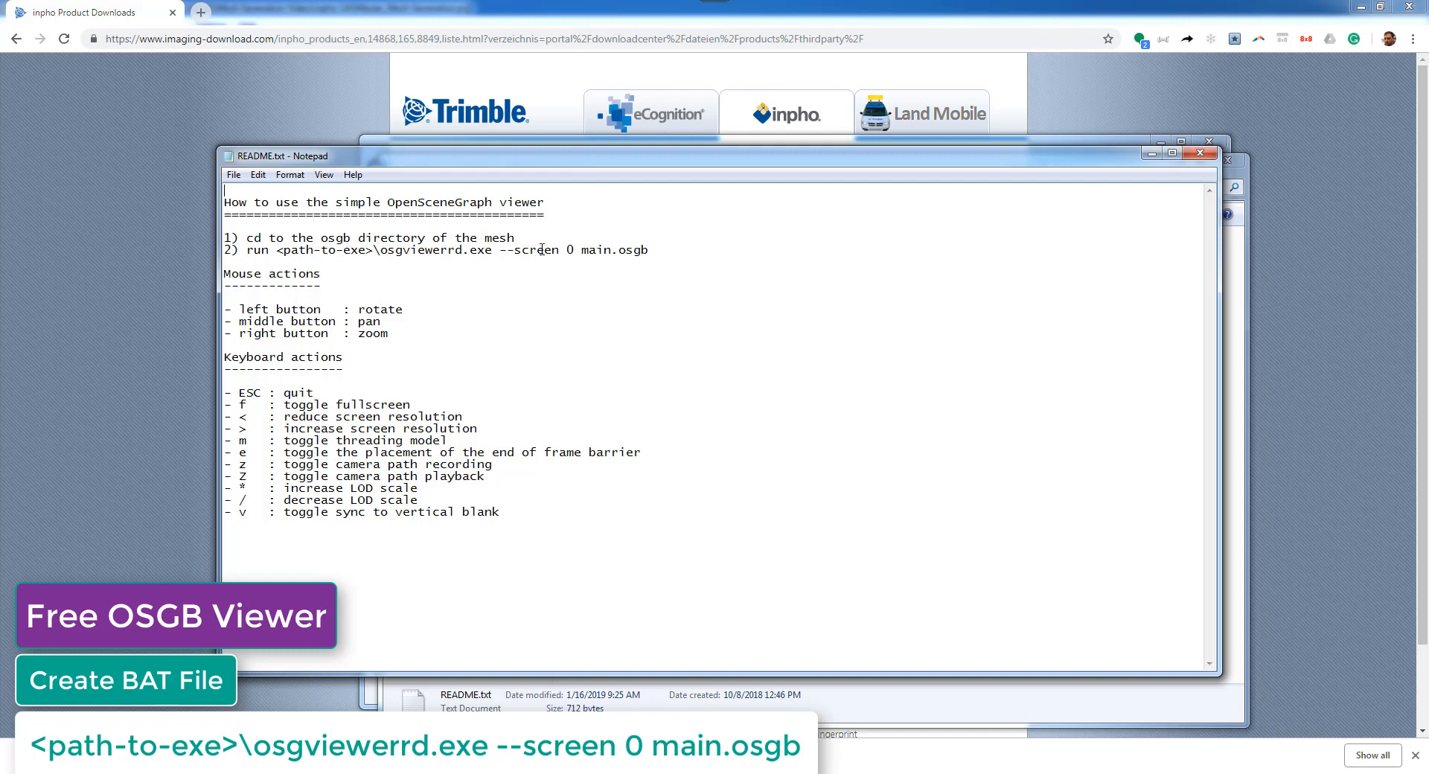
left_click_drag(649, 250, 278, 252)
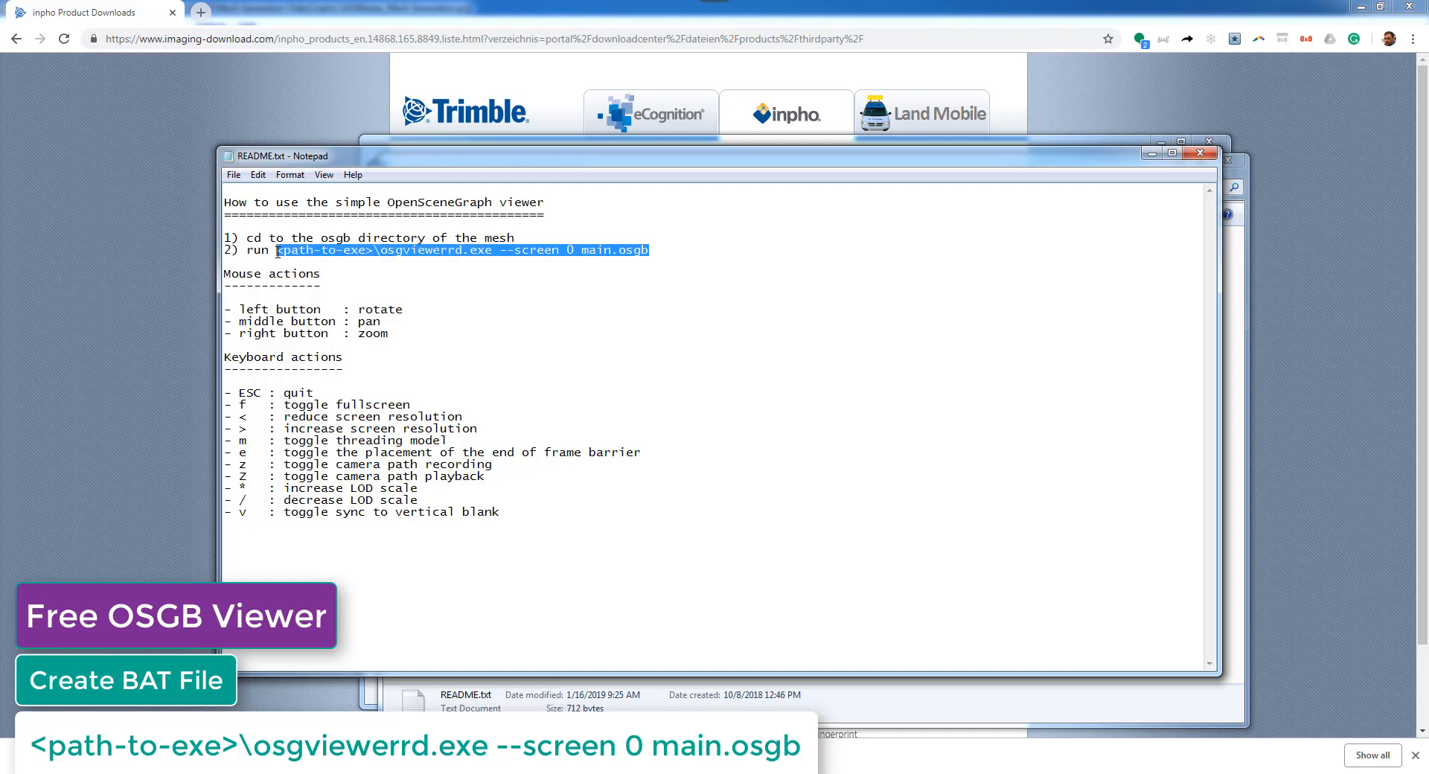
left_click(1195, 156)
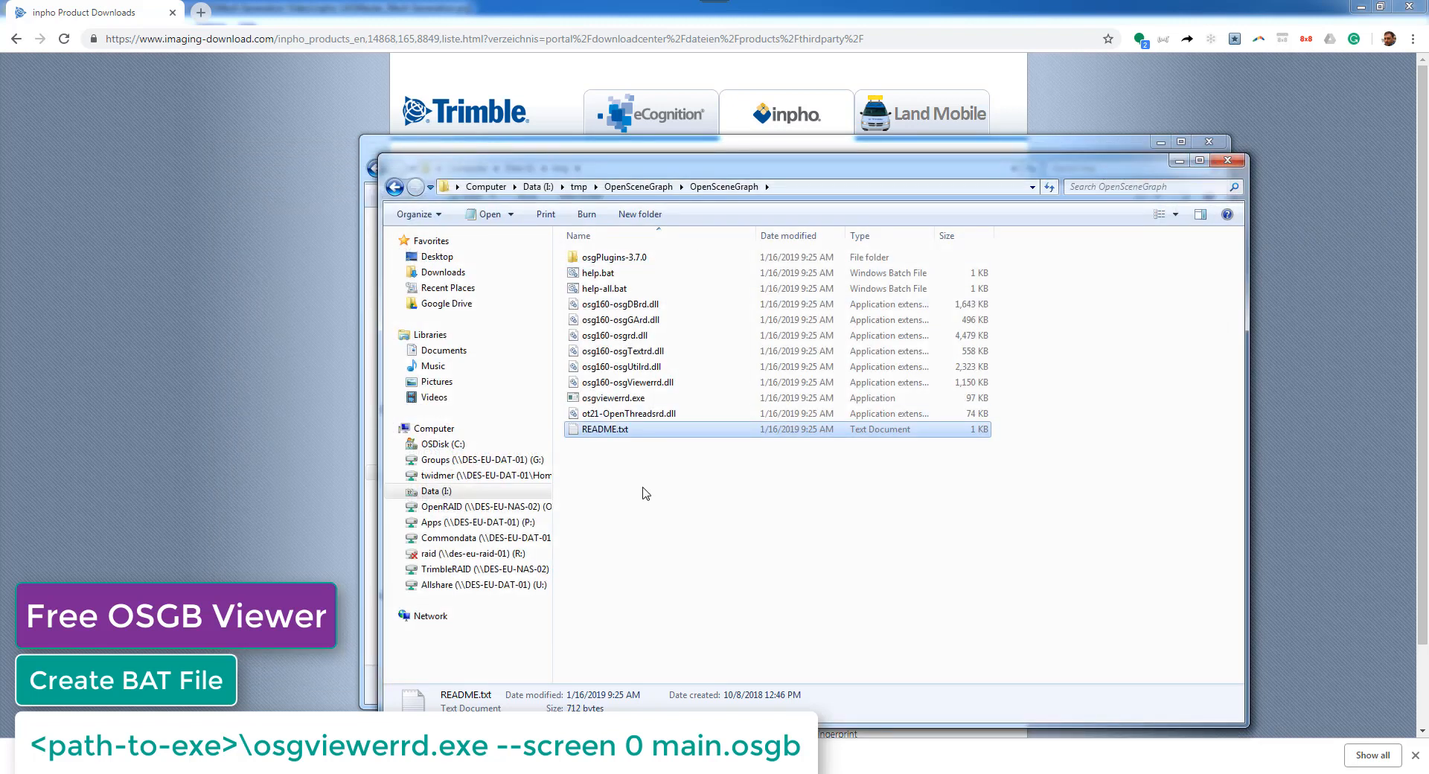
In the tmp folder window, go to TrainingData_UAS3D > Mesh Generation Video > 3D-Mesh > osgb on Data (I:).
left_click(670, 147)
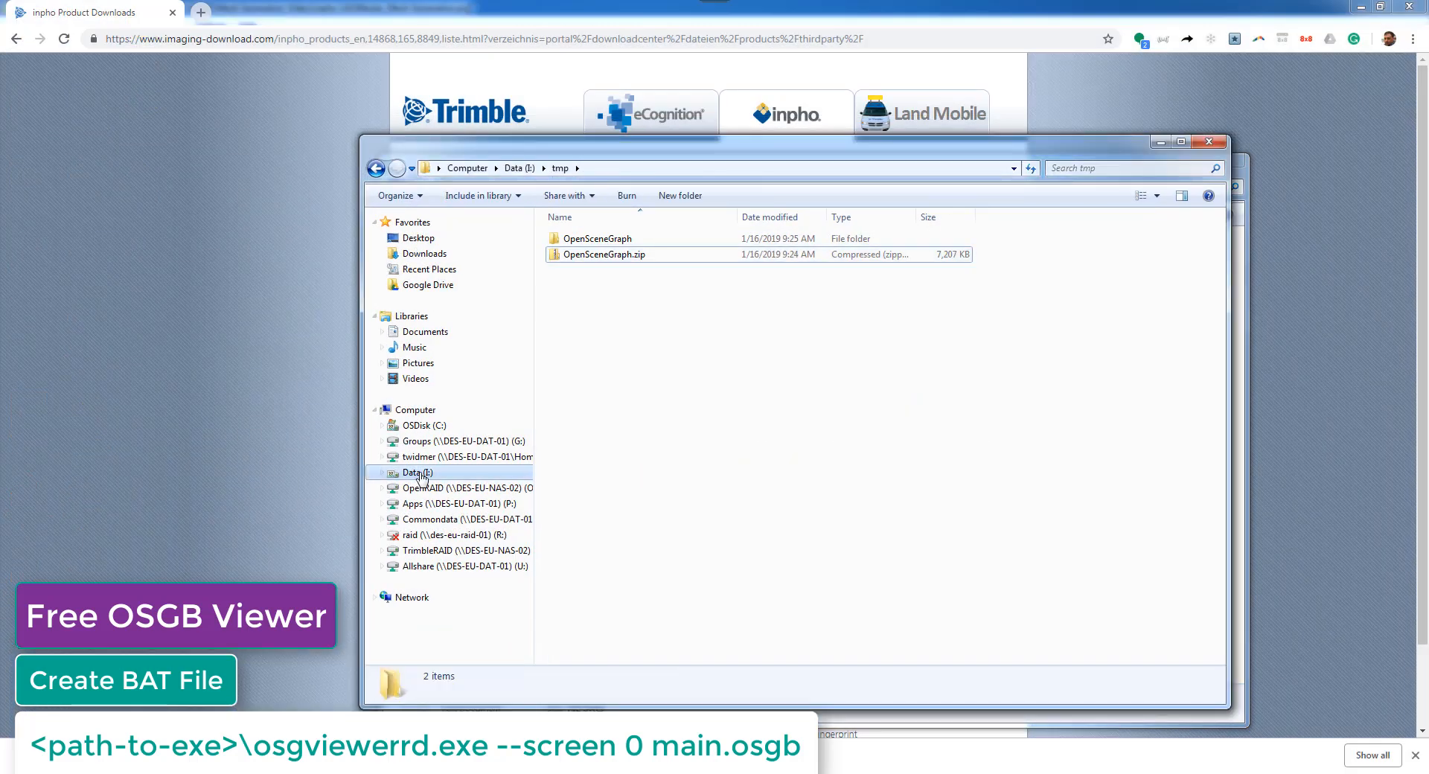
left_click(417, 472)
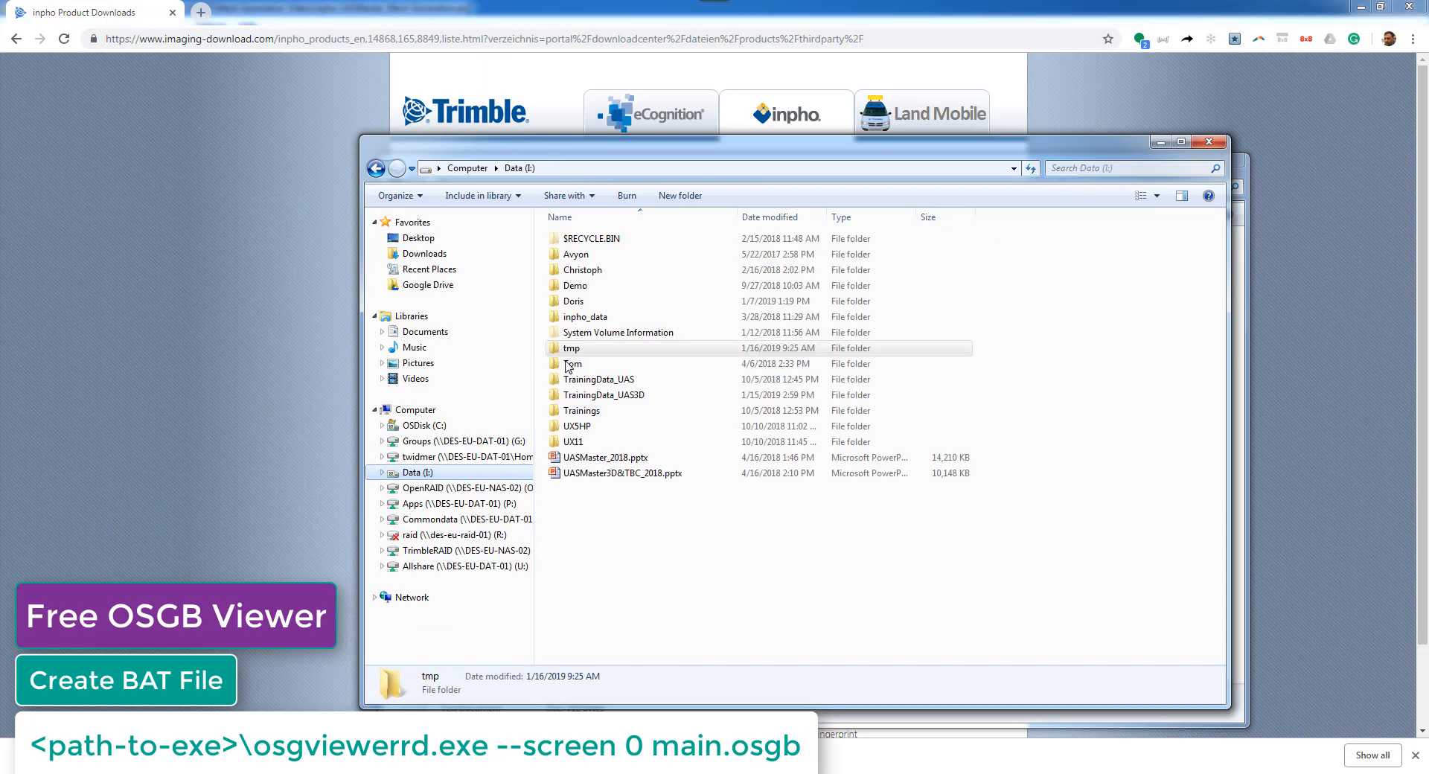
double_click(595, 395)
double_click(594, 290)
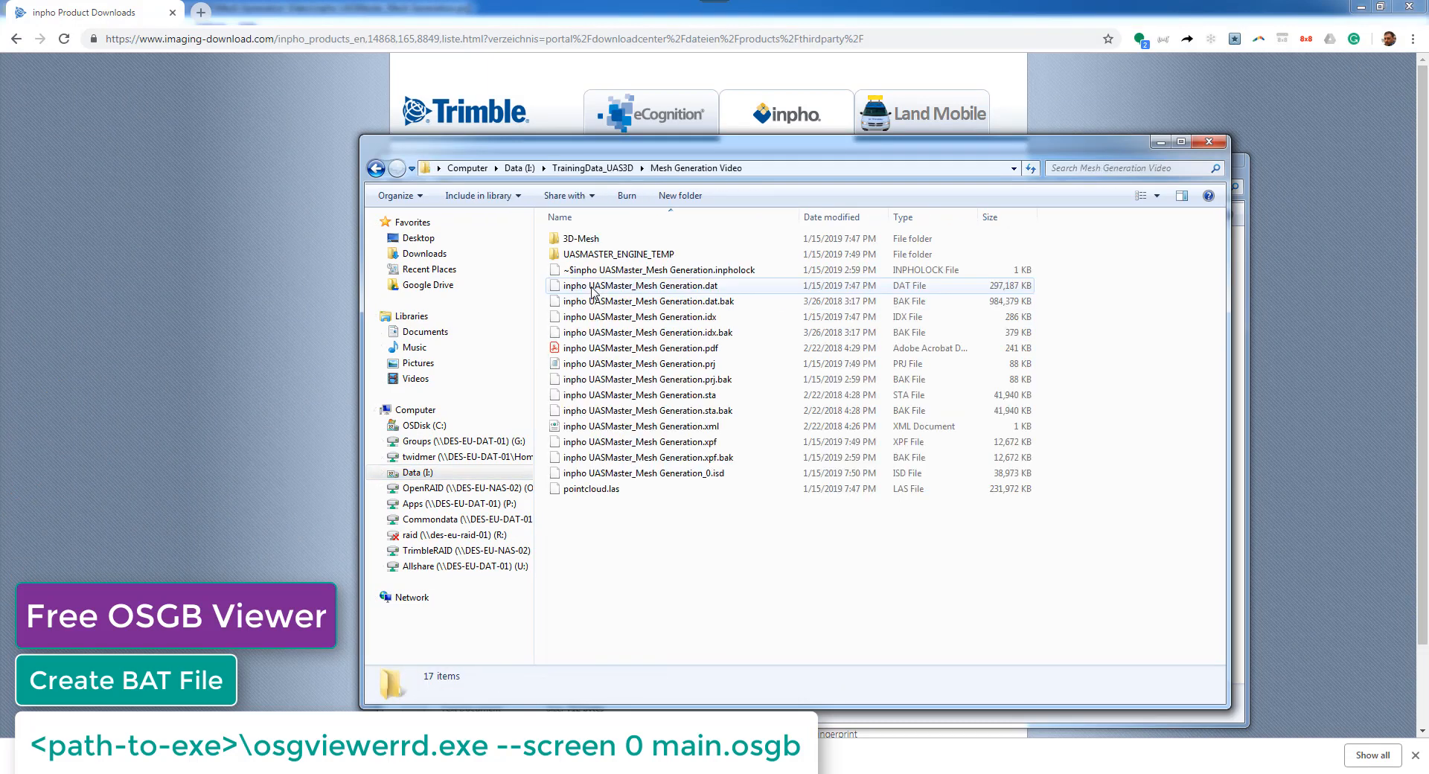
double_click(578, 240)
double_click(577, 255)
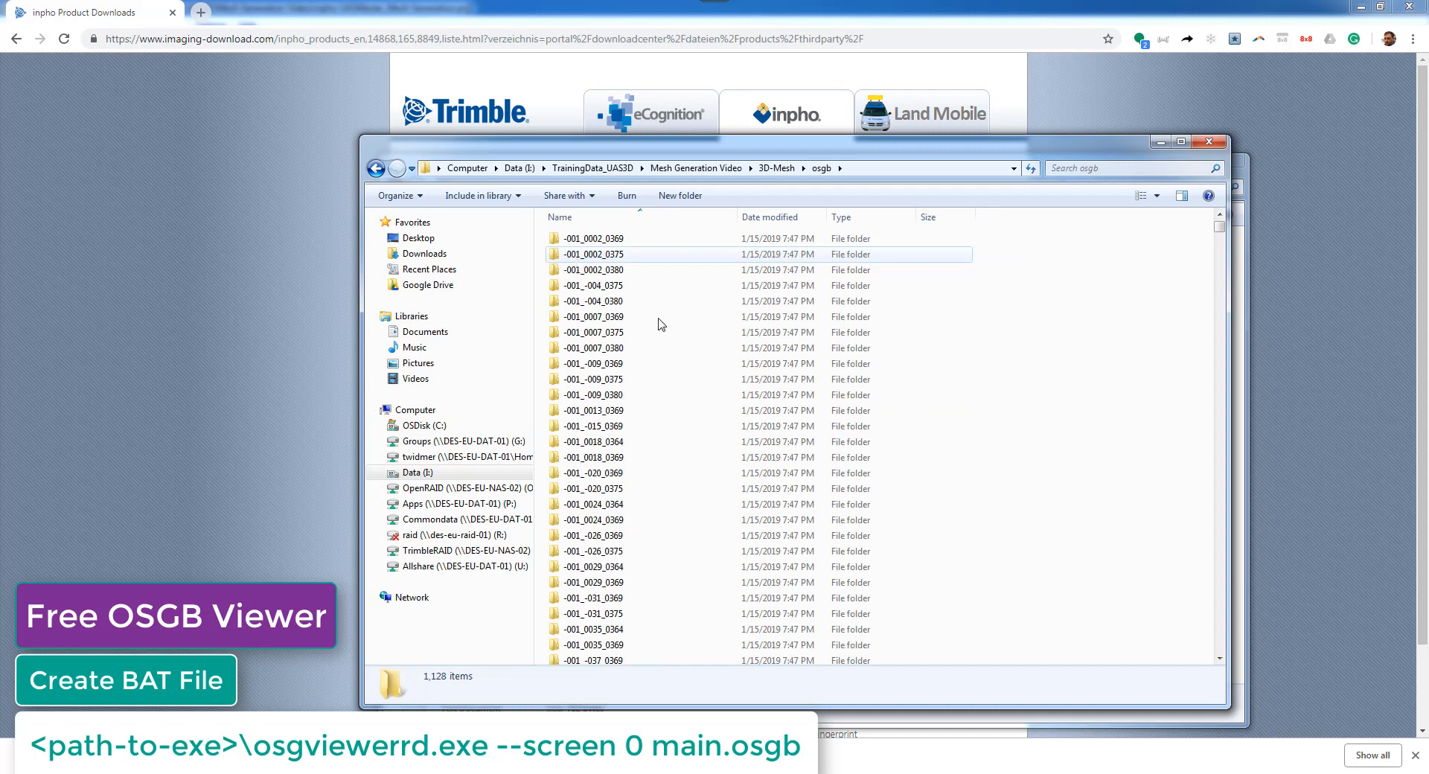
Create a text document in the osgb folder and rename it Video_OpenSceneGraph.bat, accepting the extension change.
right_click(979, 564)
mouse_move(1042, 526)
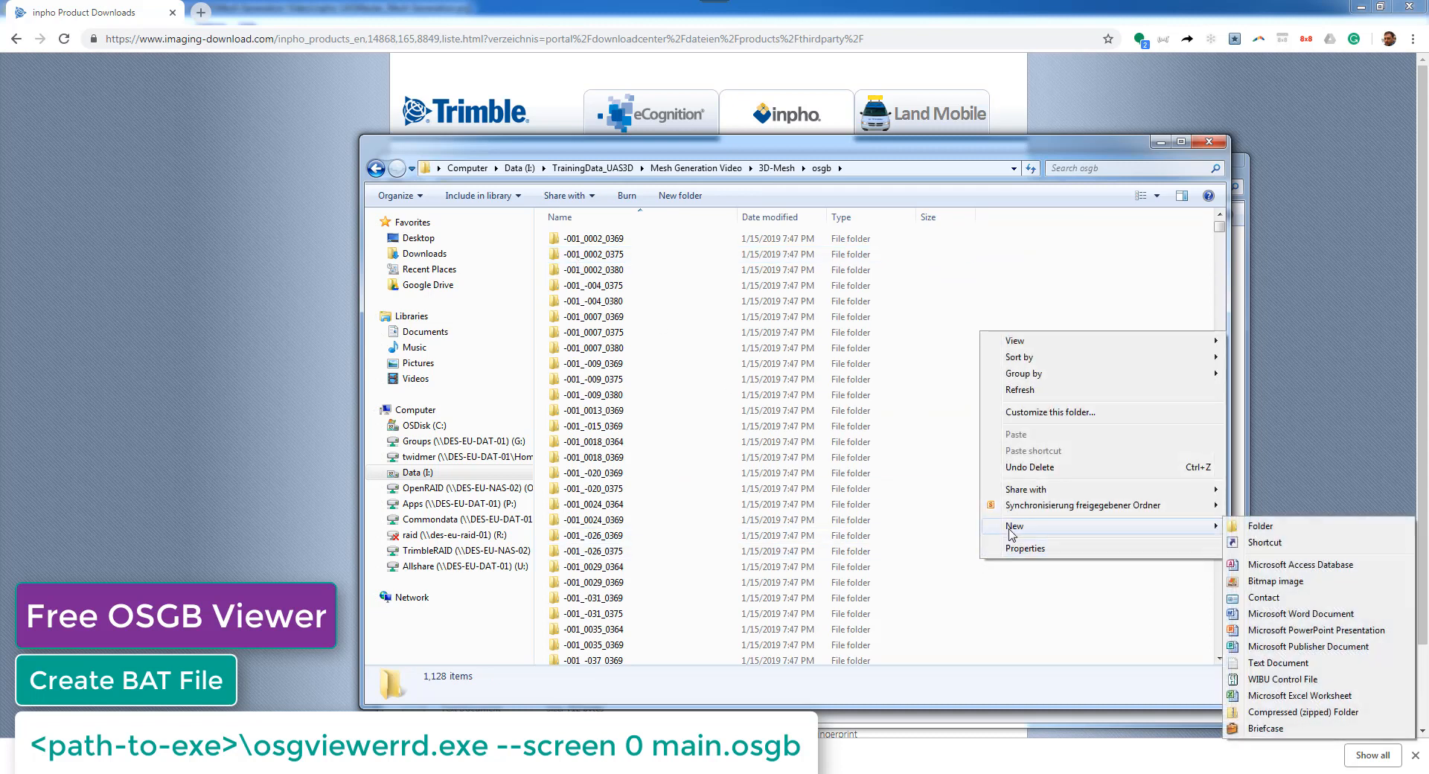
left_click(1260, 662)
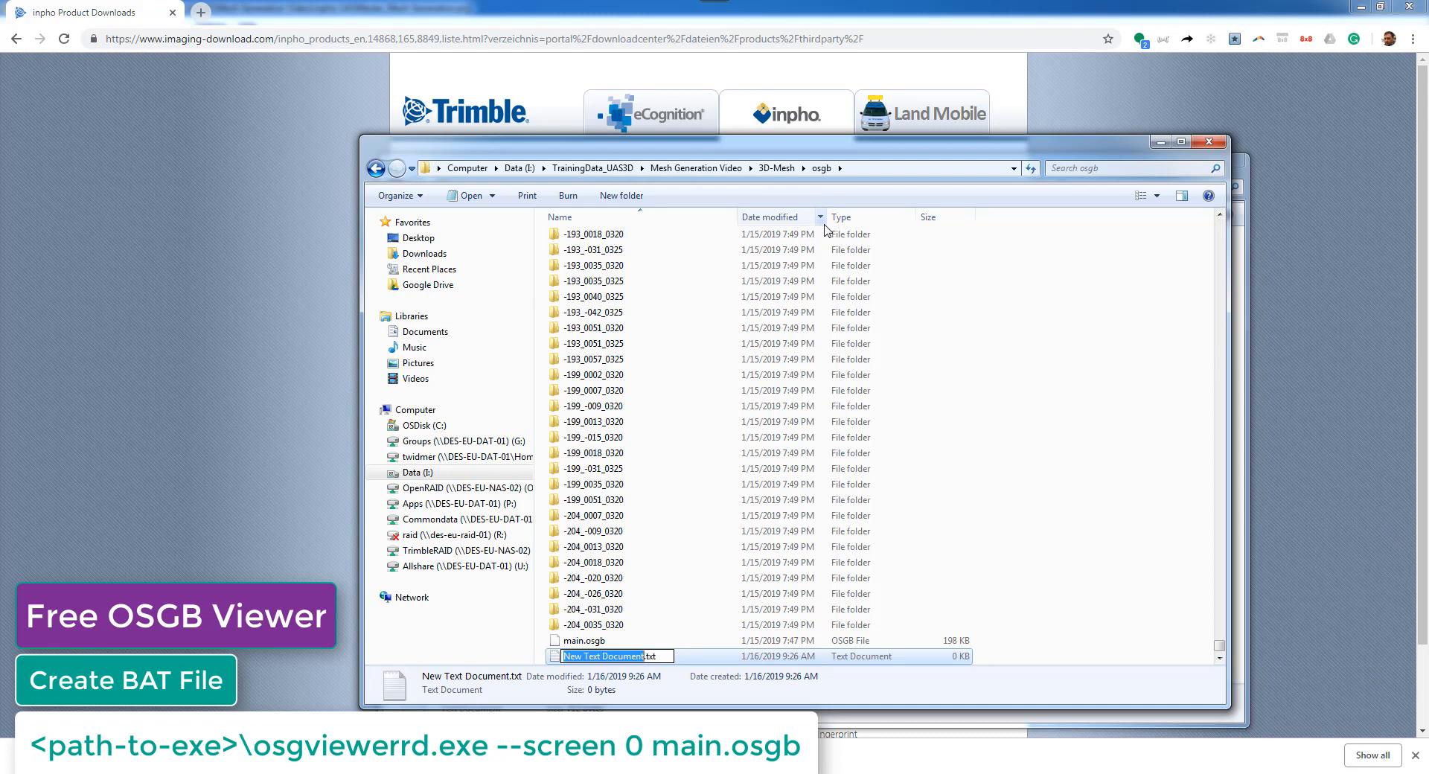
type("Video")
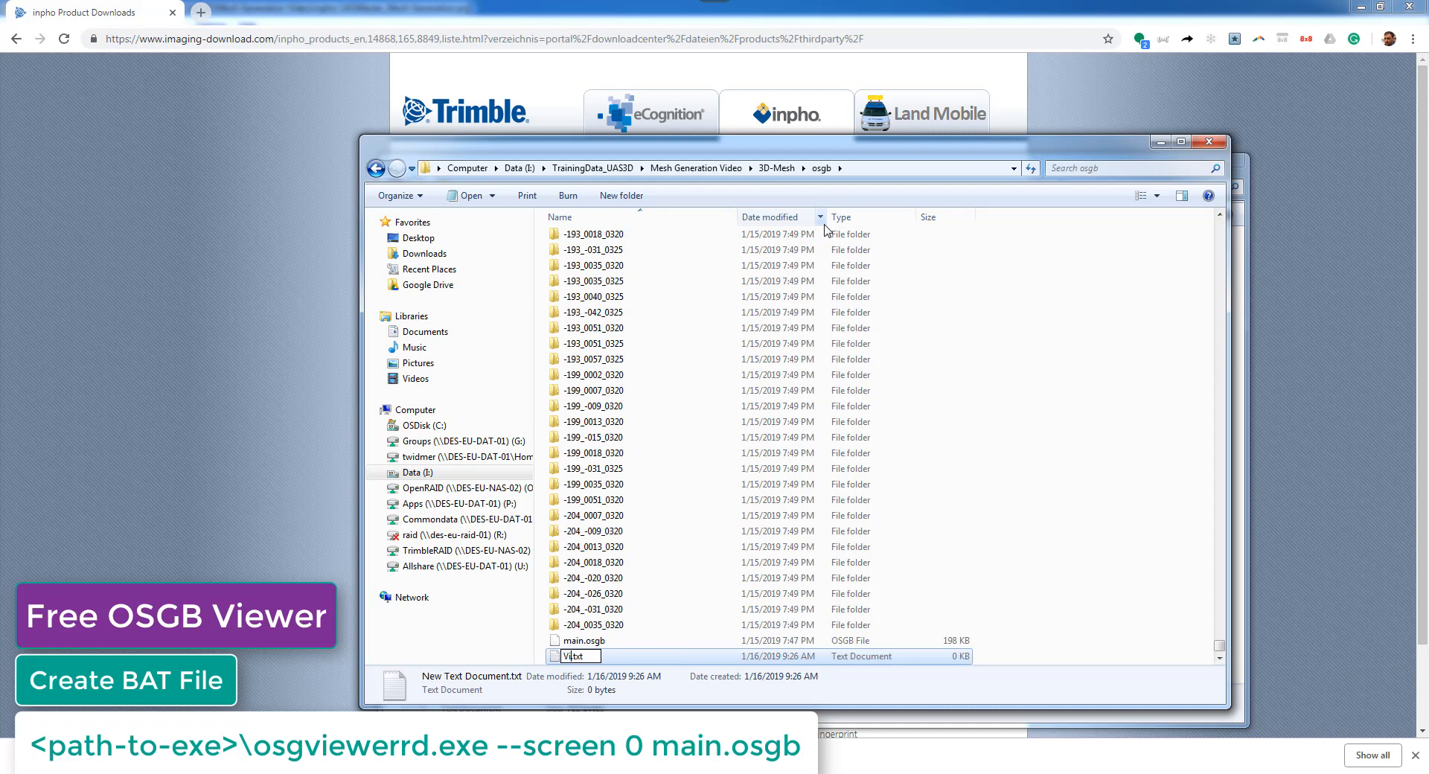
type("_OpenSc")
type("eneGrap")
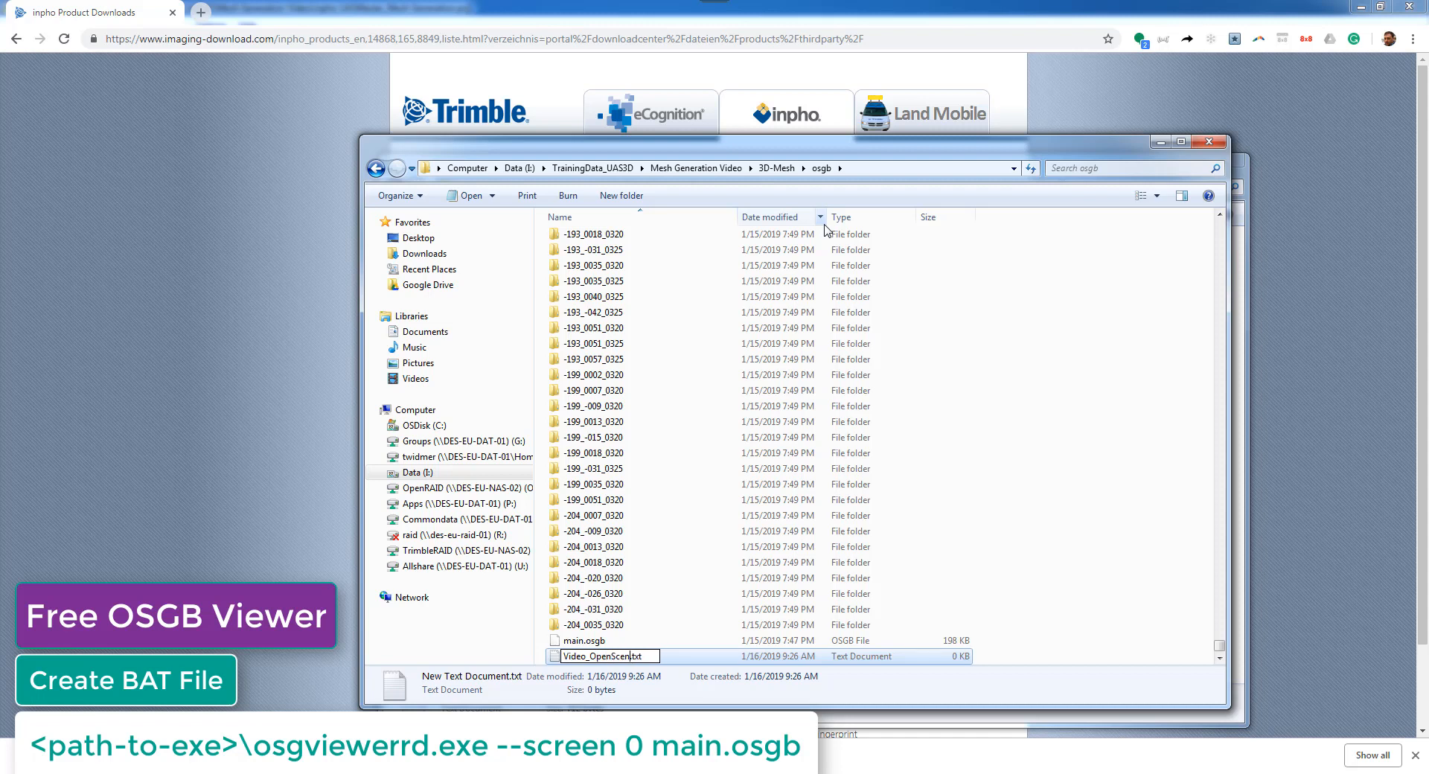
type("h")
key("BackSpace")
key("BackSpace")
key("BackSpace")
type("bat")
key("Return")
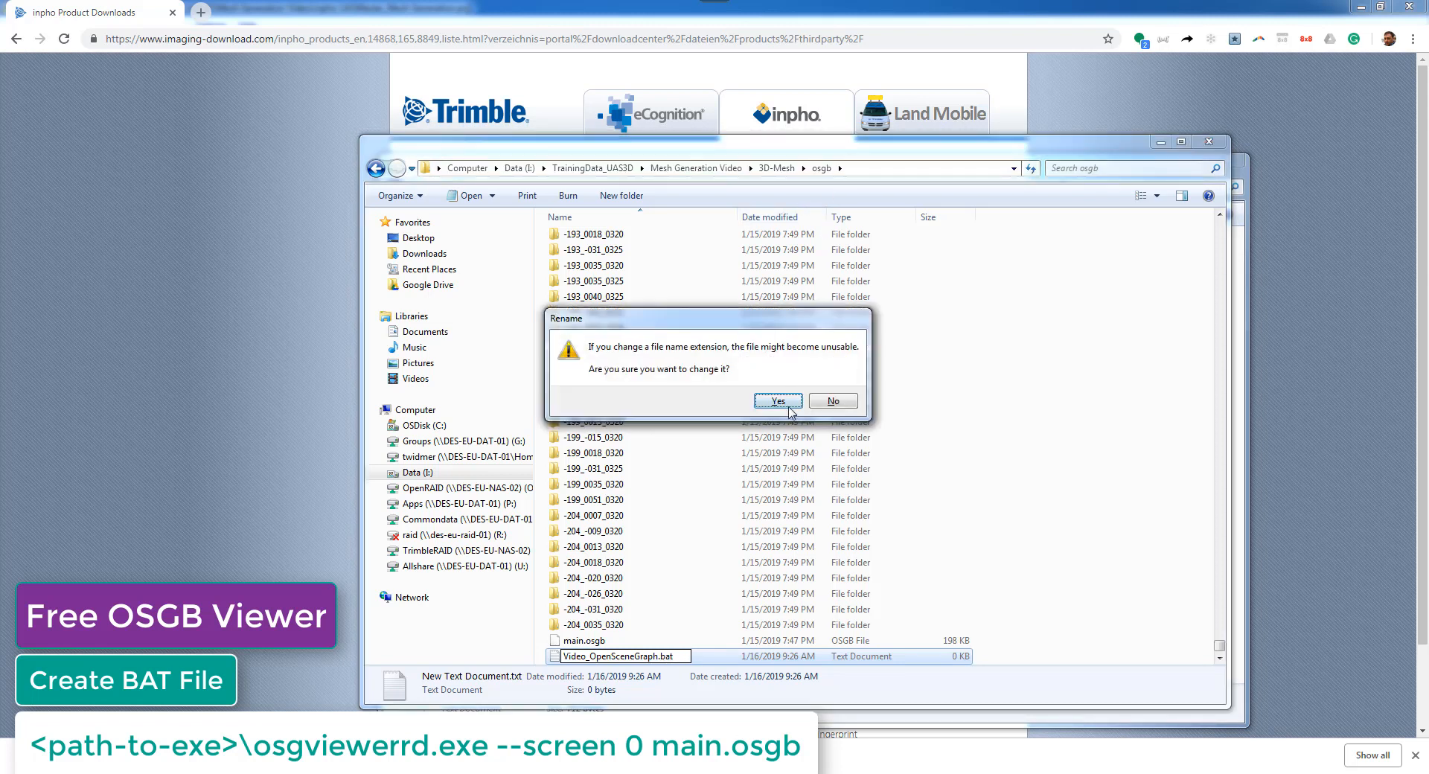
left_click(789, 409)
Open Video_OpenSceneGraph.bat for editing and paste the command "<path-to-exe>\osgviewerrd.exe --screen 0 main.osgb".
right_click(628, 665)
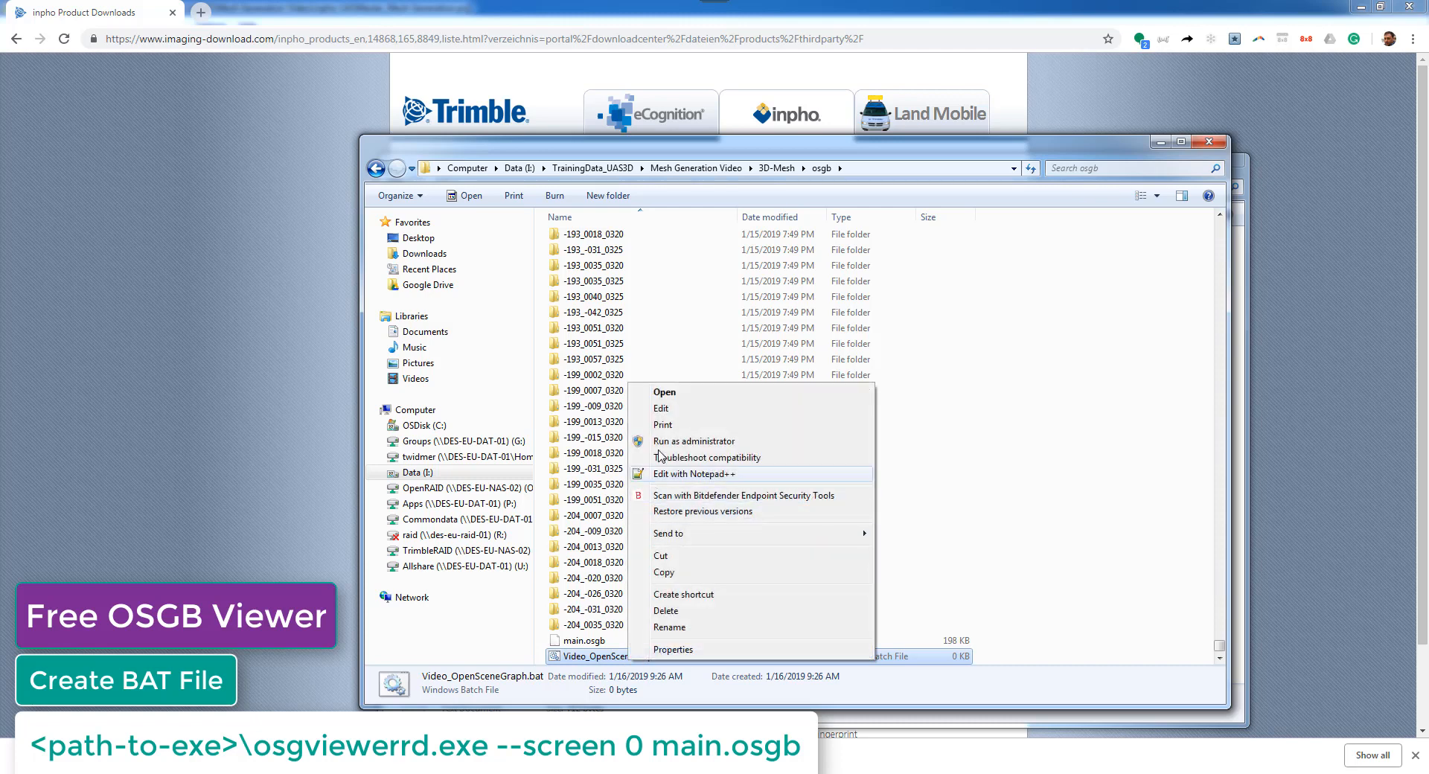
left_click(666, 408)
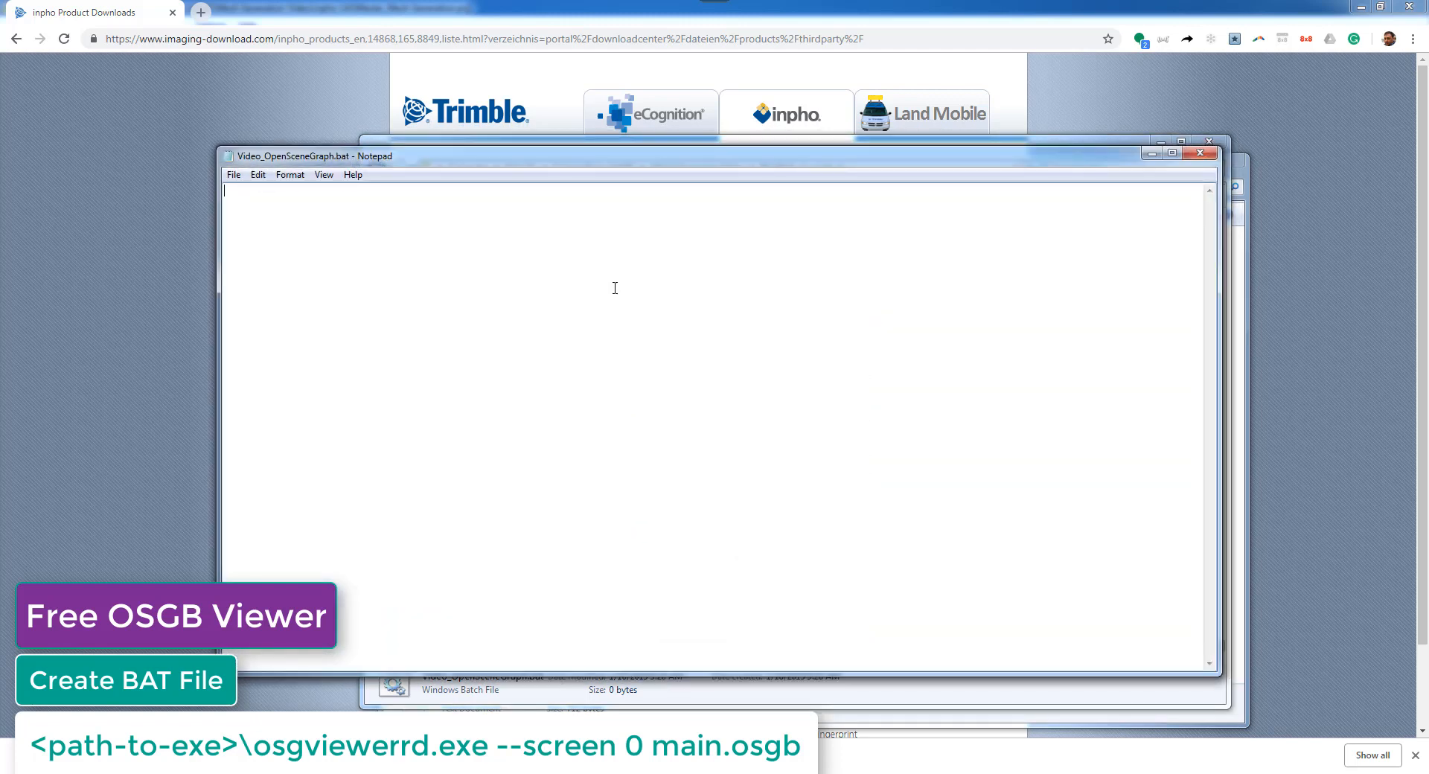
type("<path-to-exe>\\osgviewerrd.exe --screen 0 main.osgb")
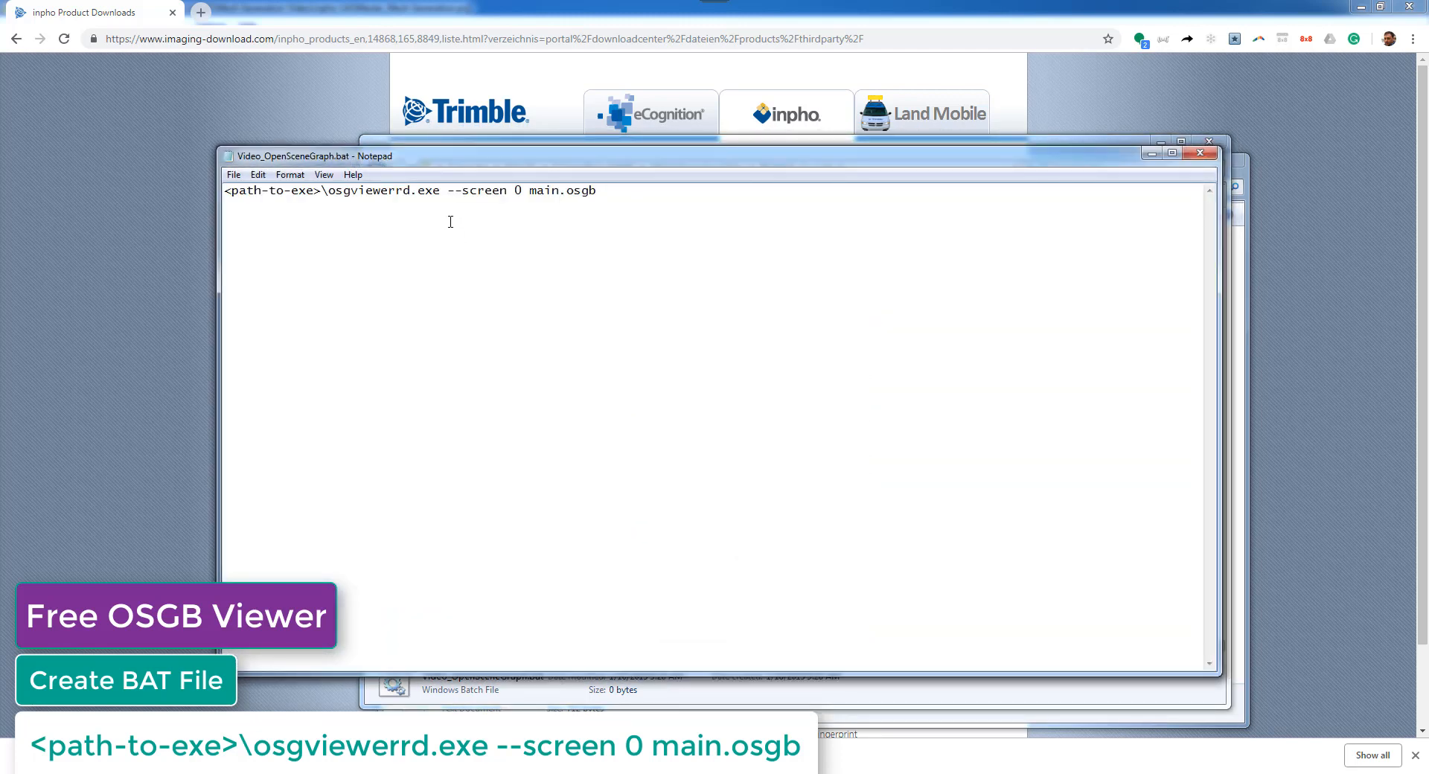
Copy the path I:\tmp\OpenSceneGraph\OpenSceneGraph from the extracted viewer's folder window and uncover the batch file's text.
left_click_drag(478, 159, 575, 166)
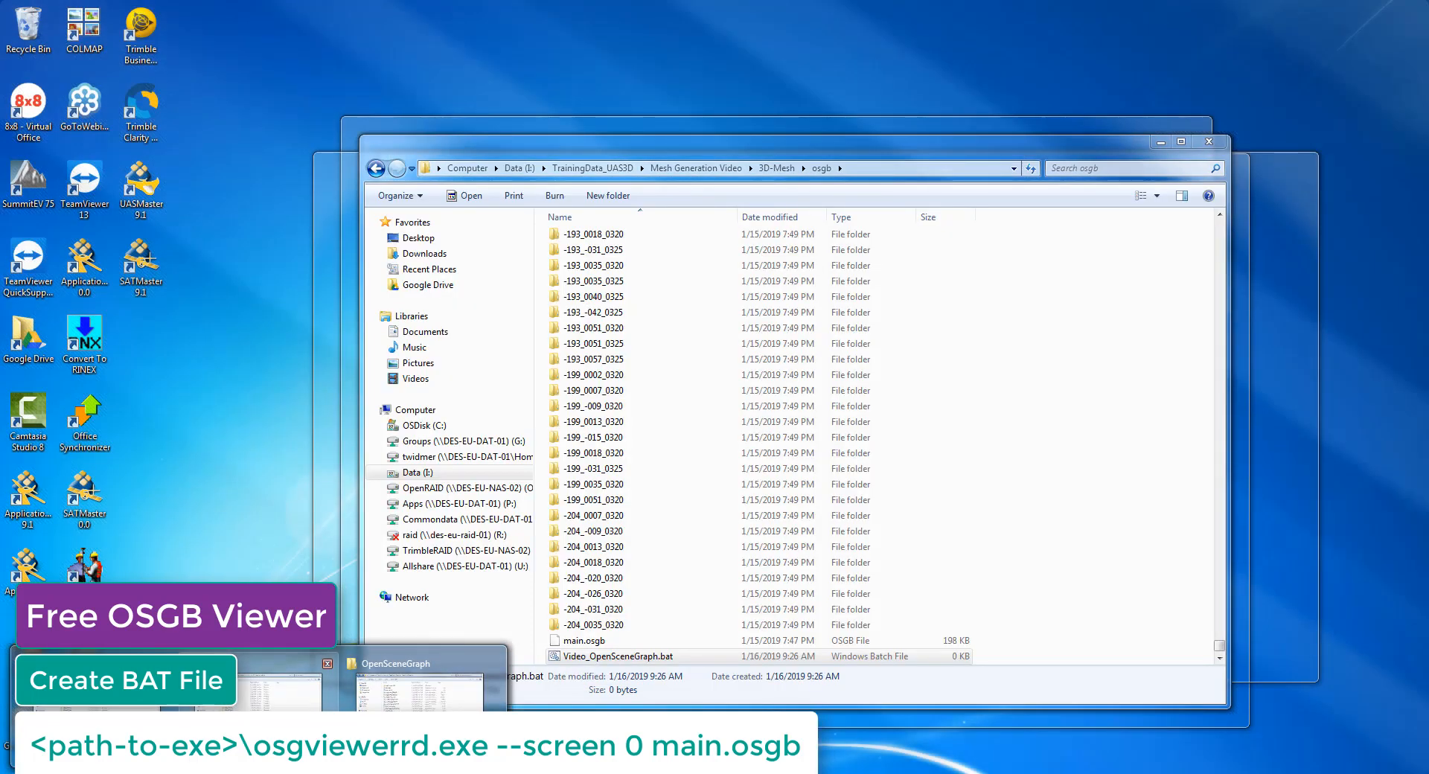
left_click(419, 691)
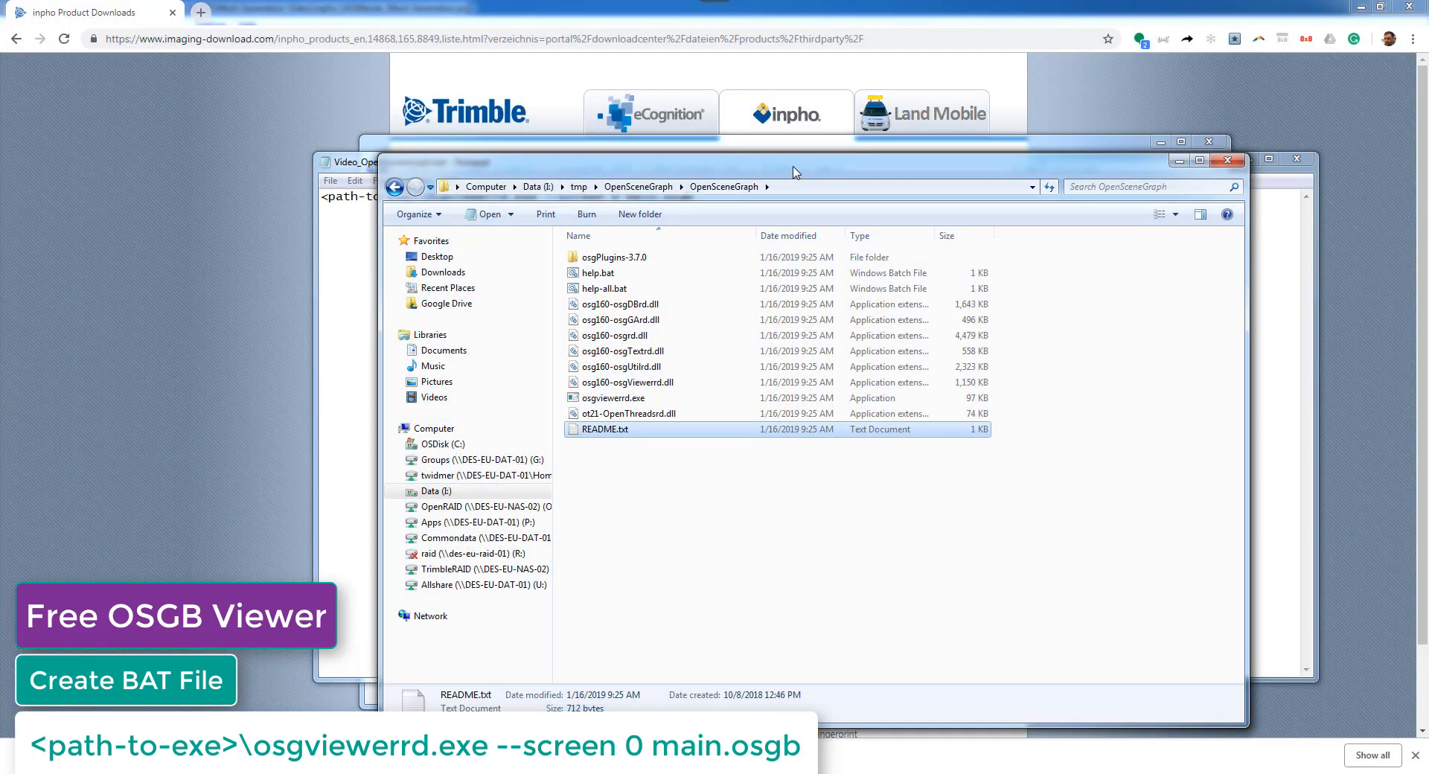
left_click_drag(779, 172, 788, 171)
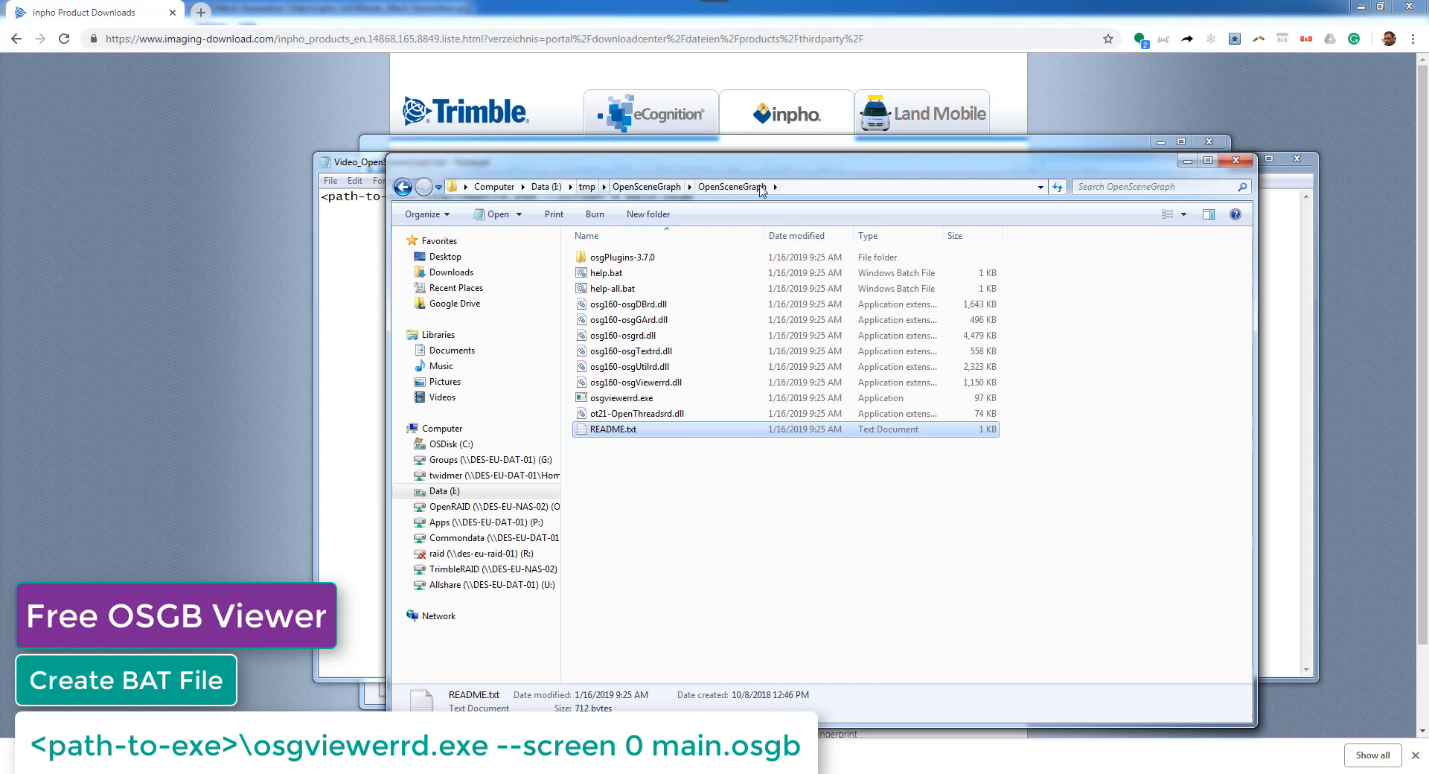
left_click(815, 187)
key("ctrl+c")
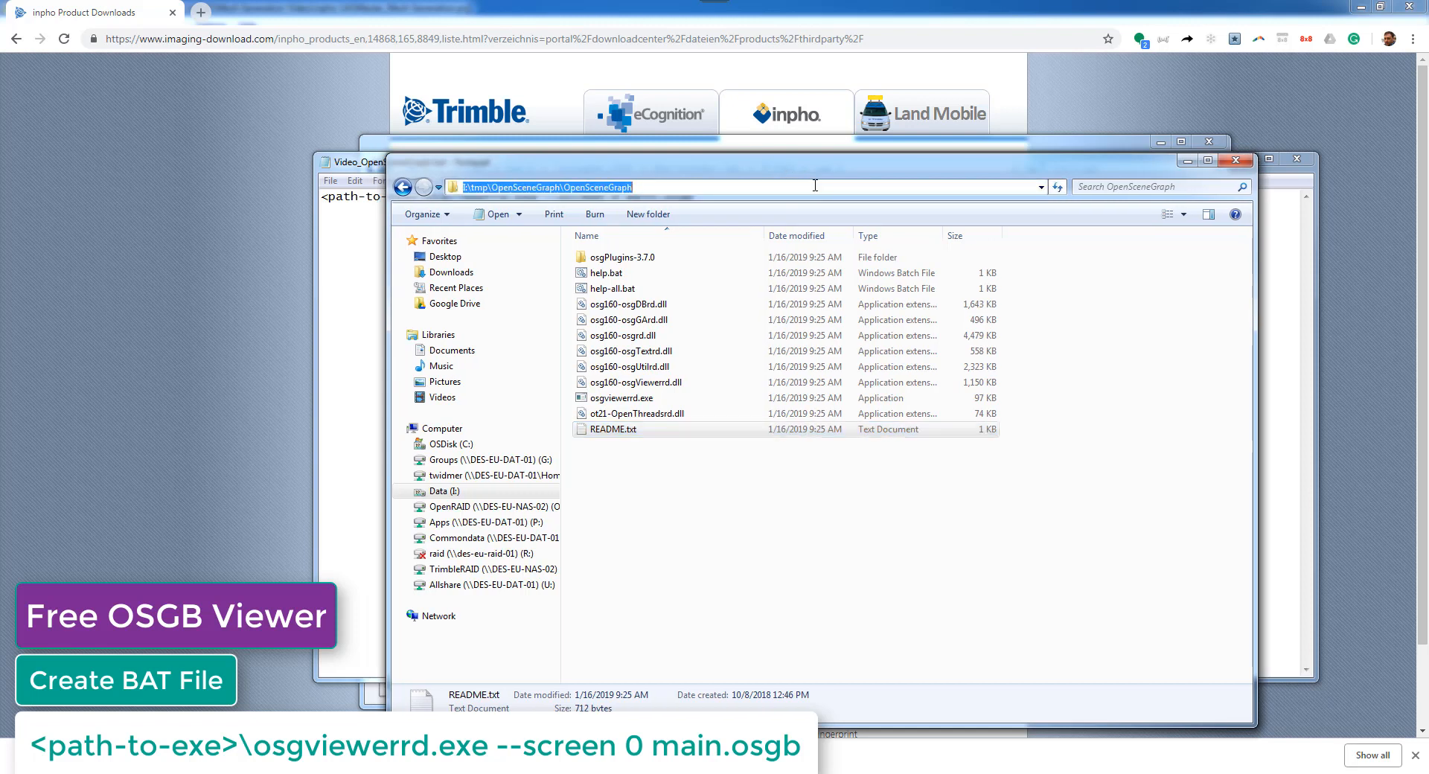
left_click_drag(827, 171, 832, 260)
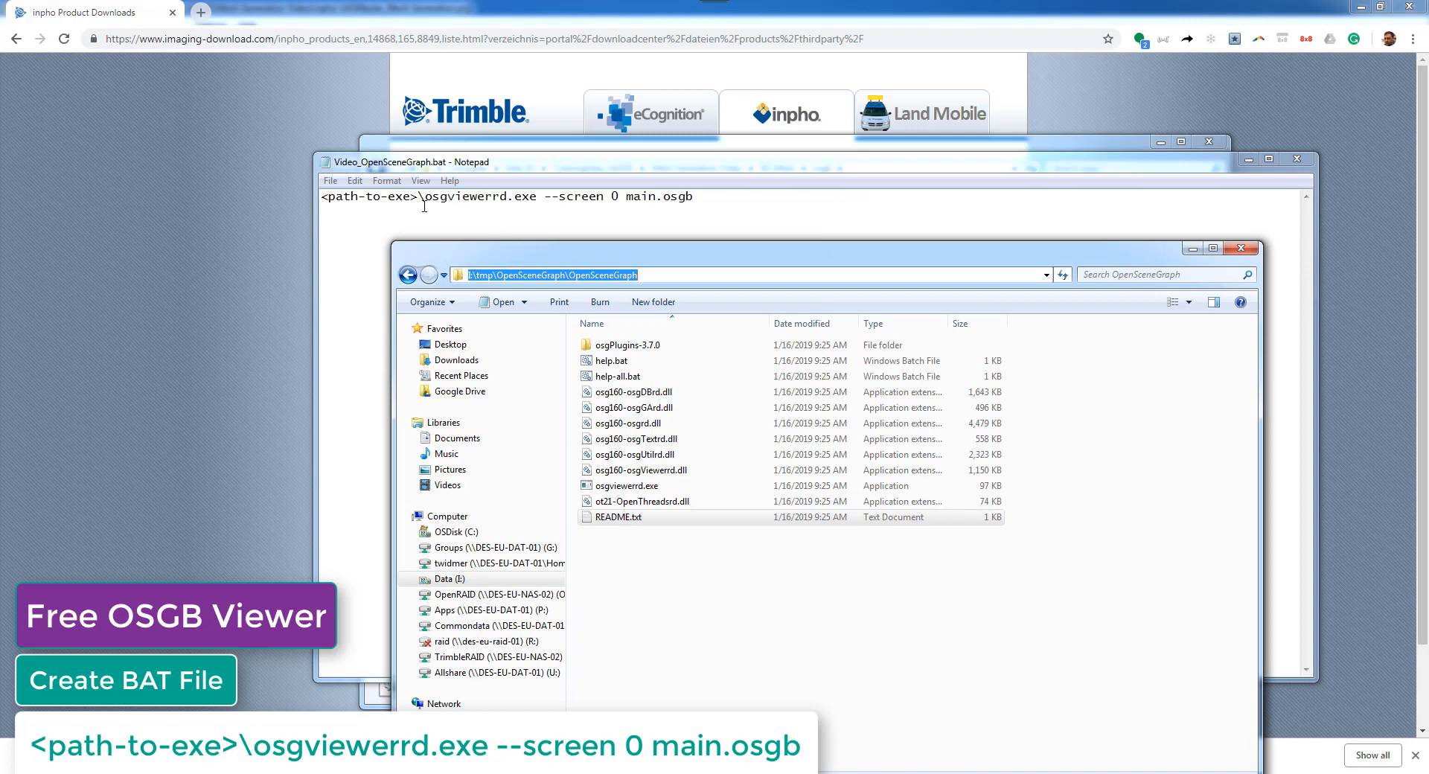
Replace the <path-to-exe> placeholder in the batch command with I:\tmp\OpenSceneGraph\OpenSceneGraph\ before osgviewerrd.exe.
left_click_drag(425, 197, 323, 198)
key("ctrl+v")
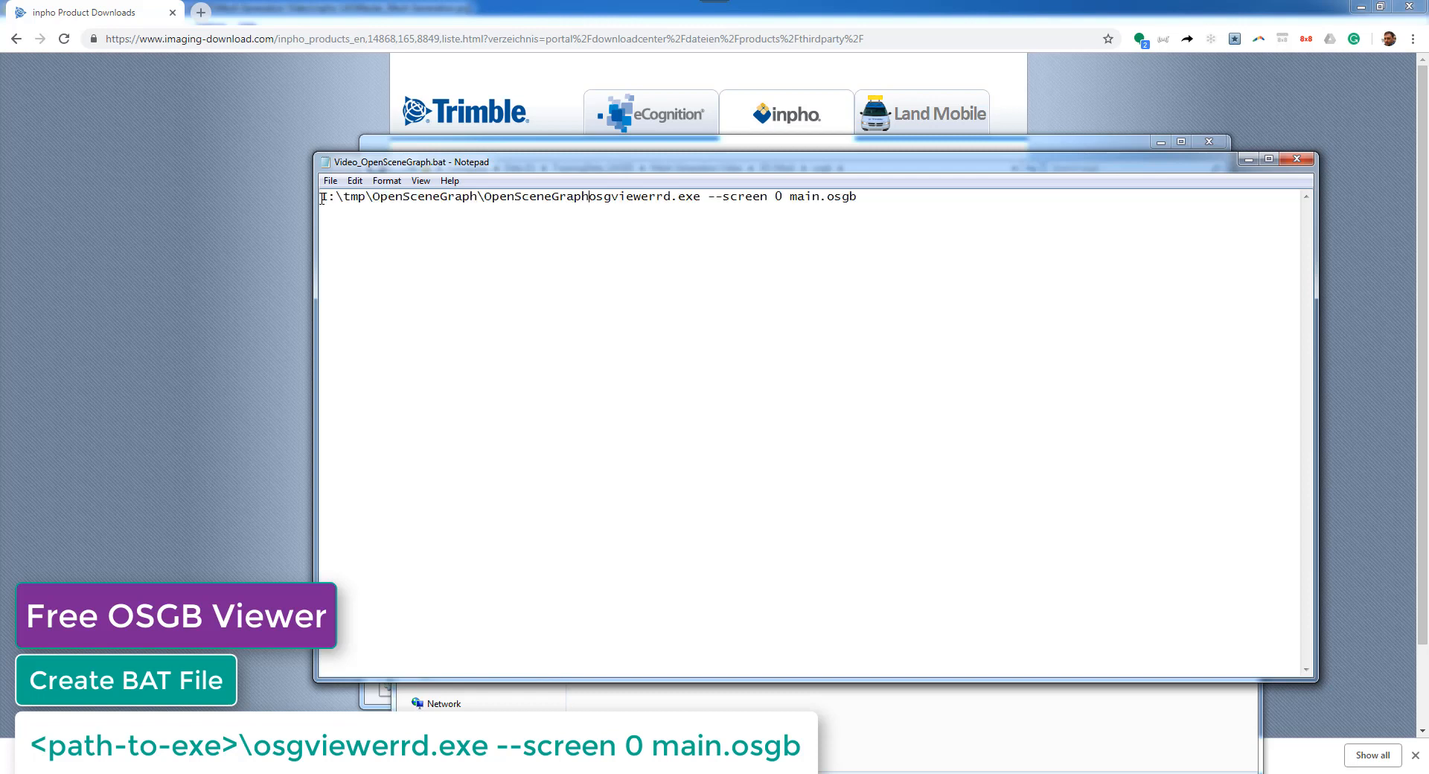
key("alt")
key("alt")
type("\\")
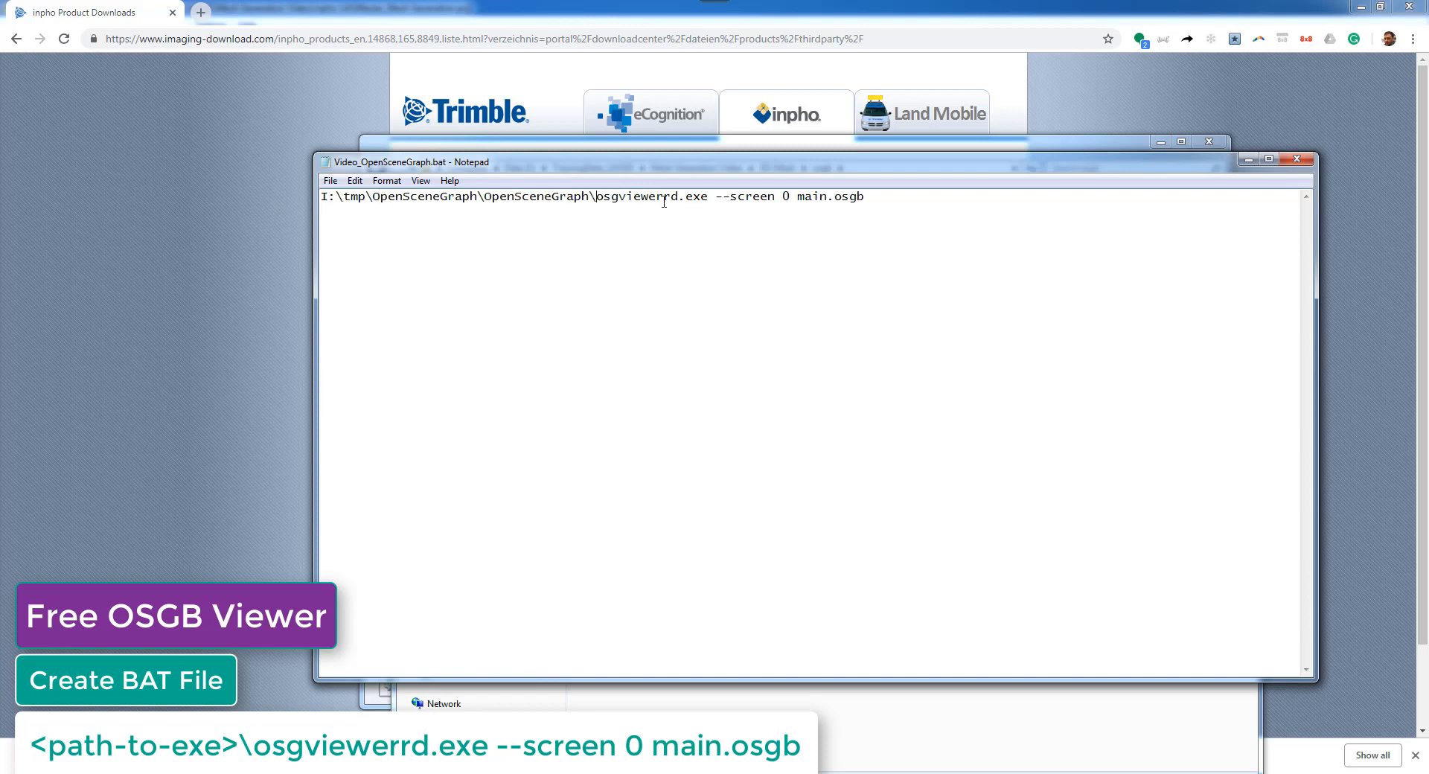
Save Video_OpenSceneGraph.bat and close it.
left_click(330, 180)
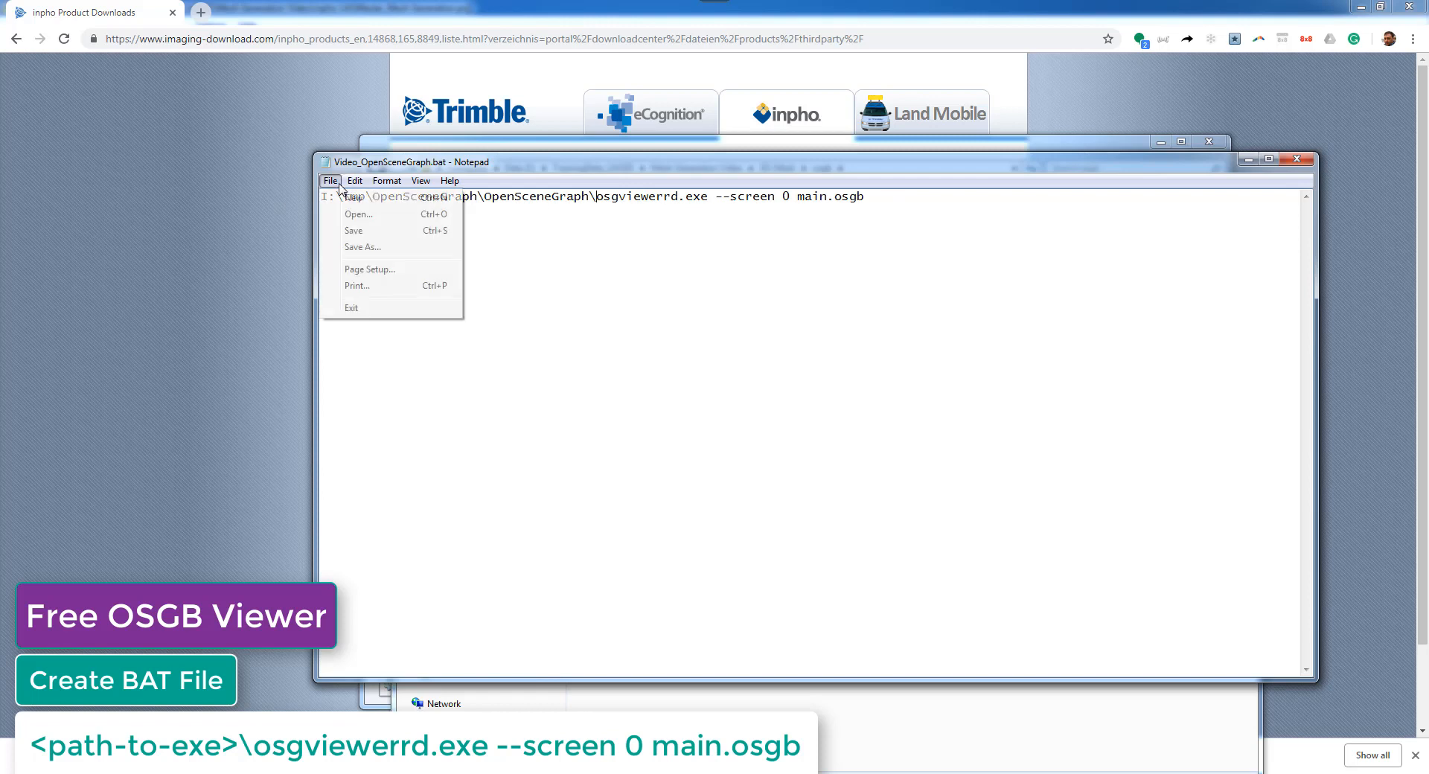
left_click(351, 229)
left_click(1296, 158)
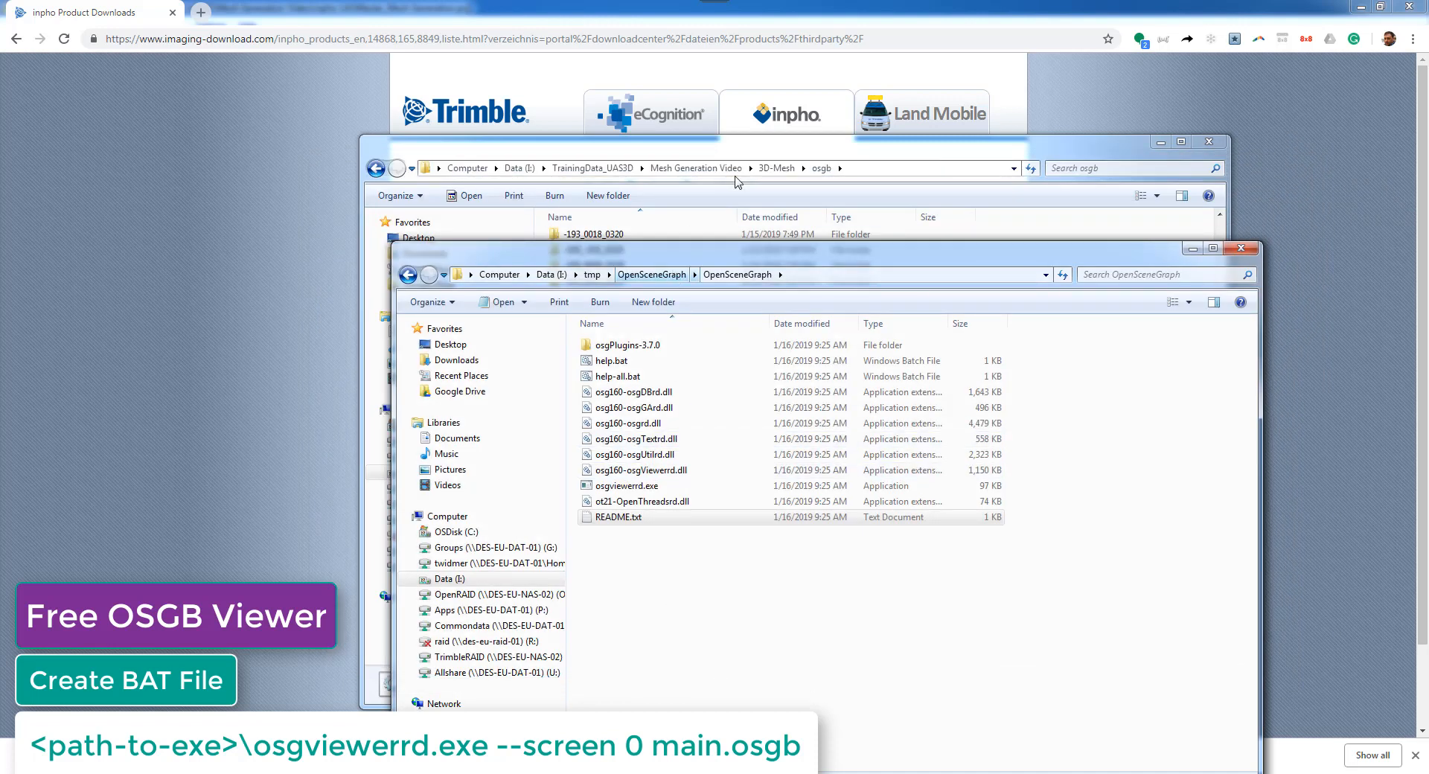
Run Video_OpenSceneGraph.bat from the osgb folder to load main.osgb in the OpenSceneGraph viewer.
left_click(756, 149)
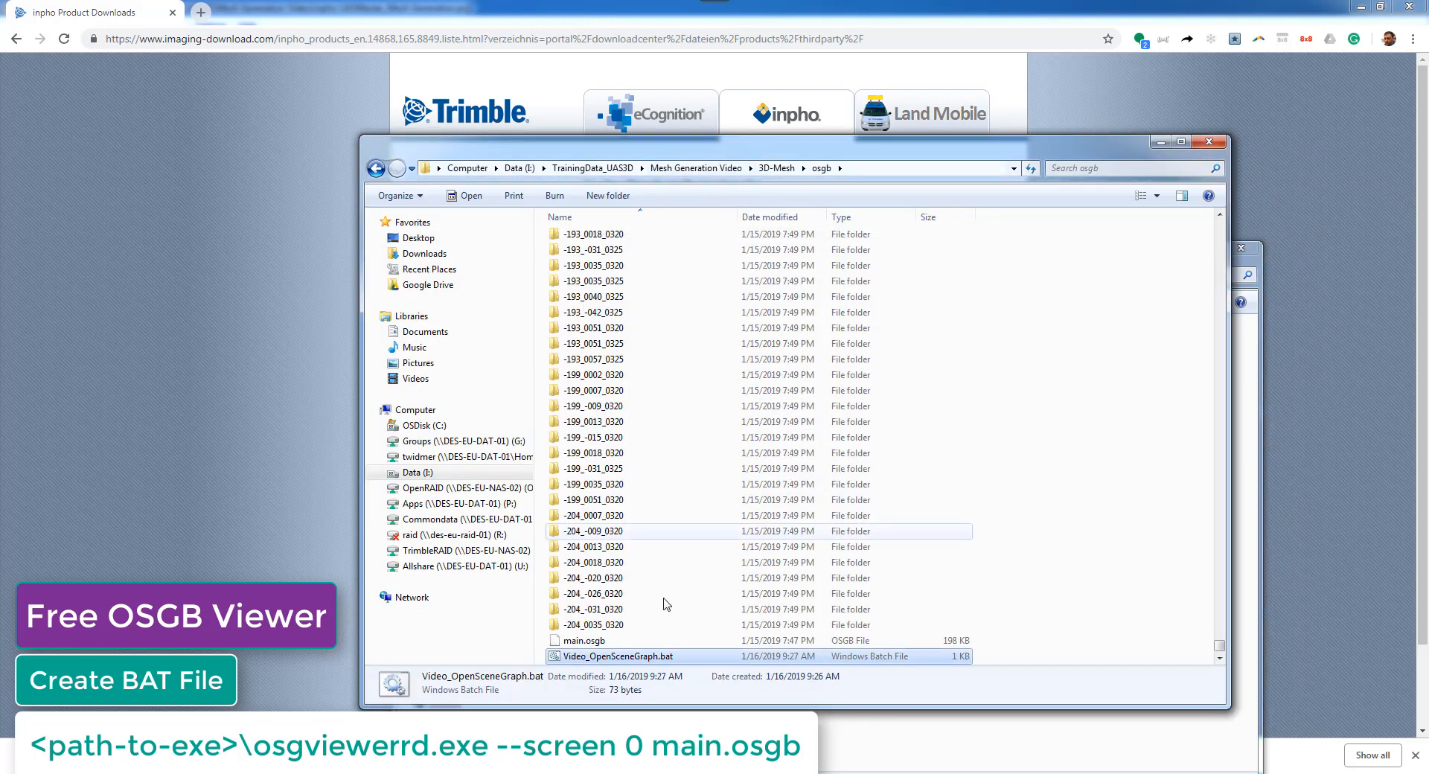
double_click(591, 657)
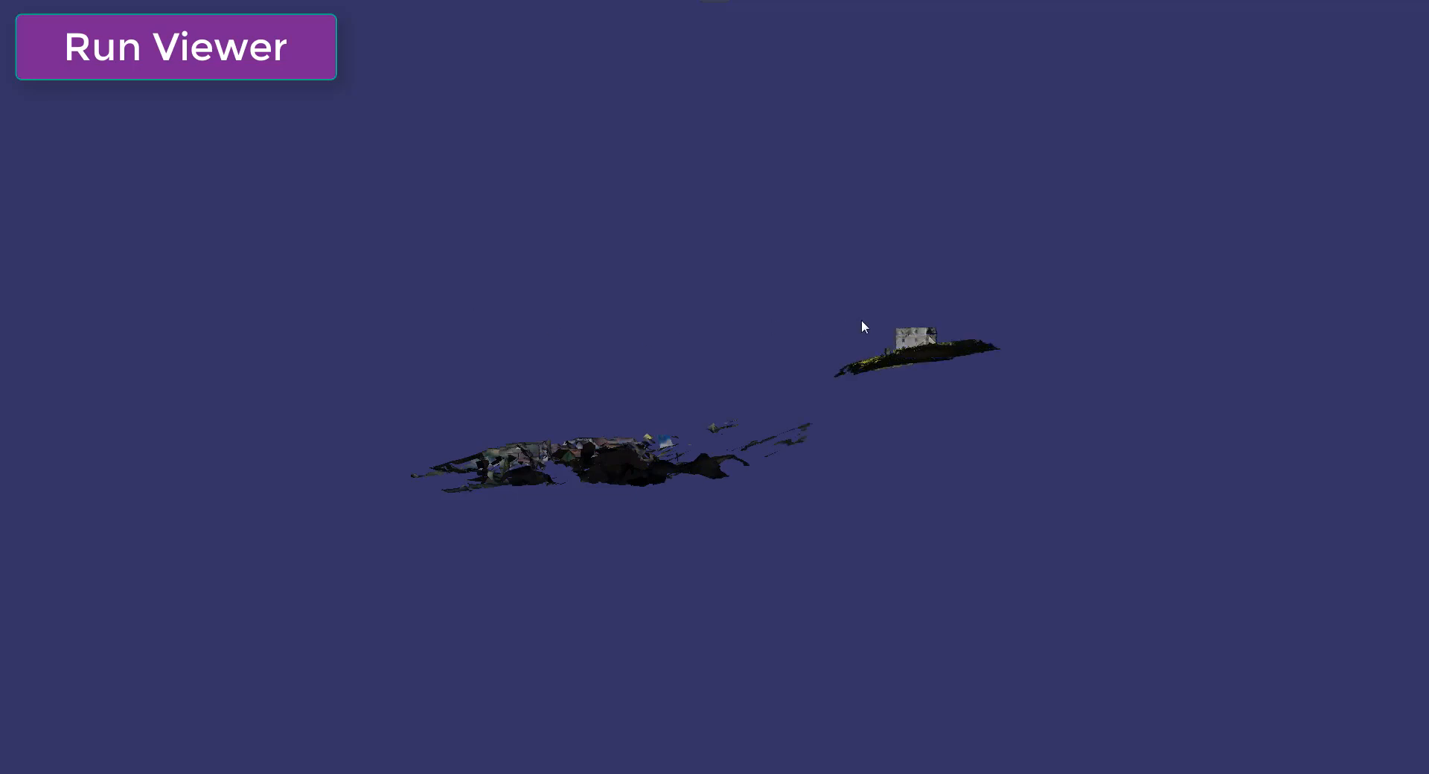
left_click_drag(897, 276, 583, 491)
left_click_drag(756, 220, 567, 299)
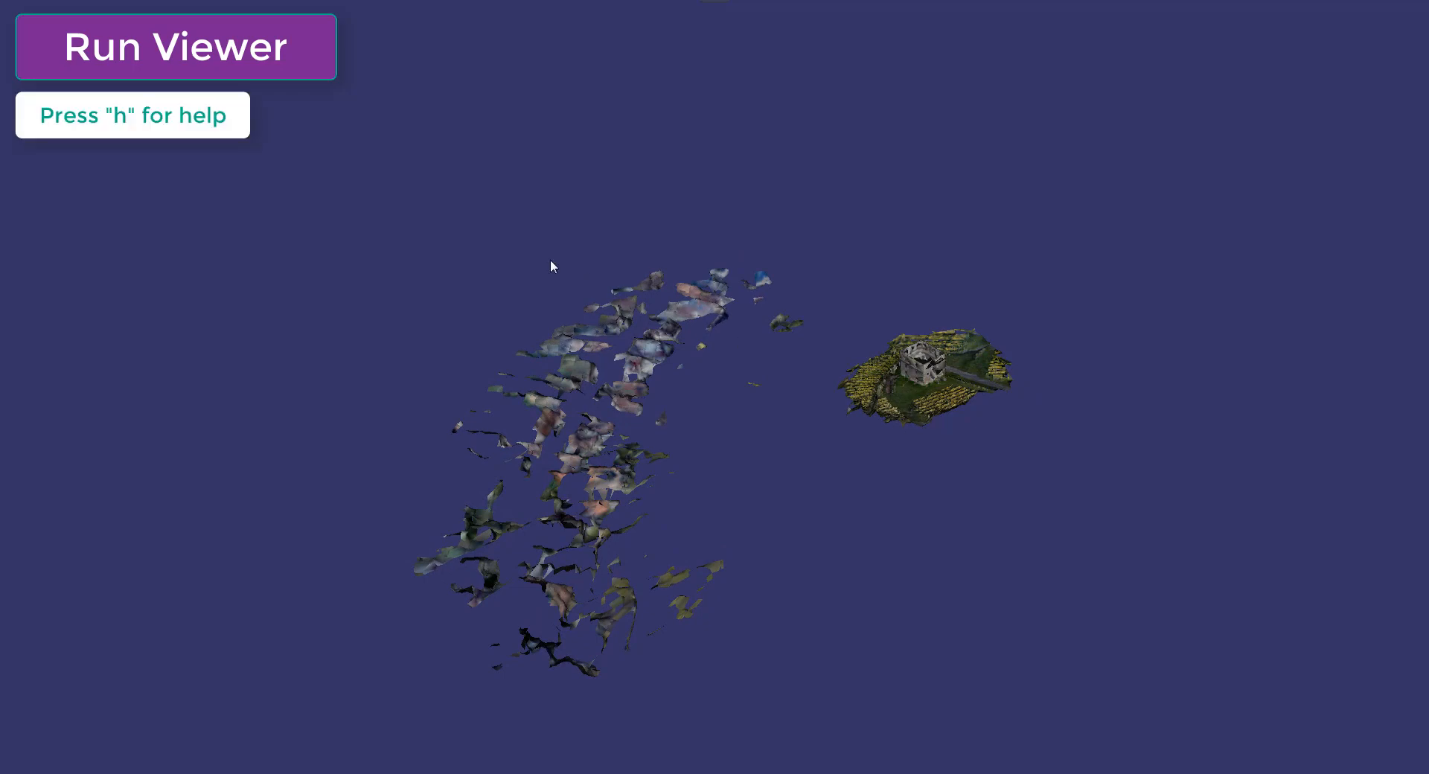
Show and hide the viewer's onscreen help, and toggle the lighting on the mesh.
key("h")
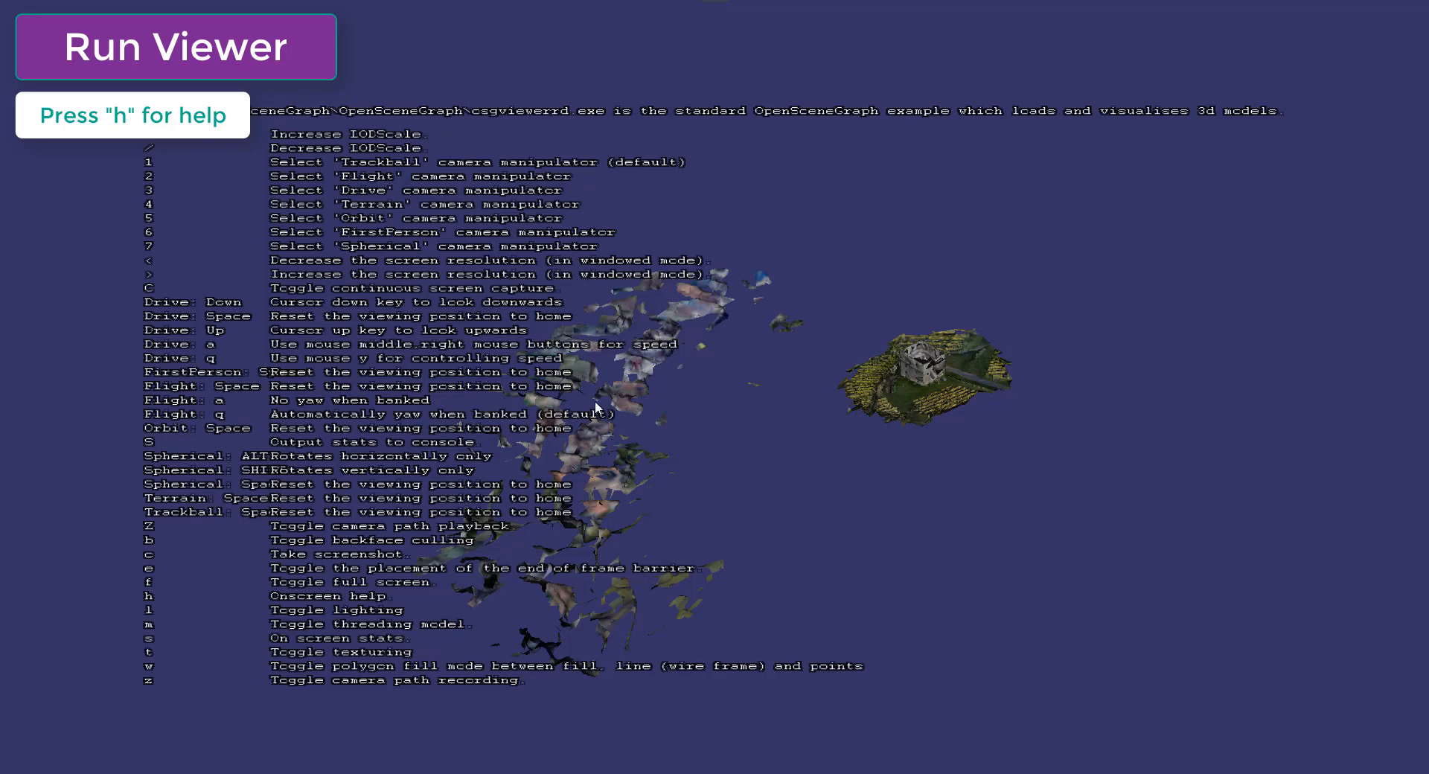
key("h")
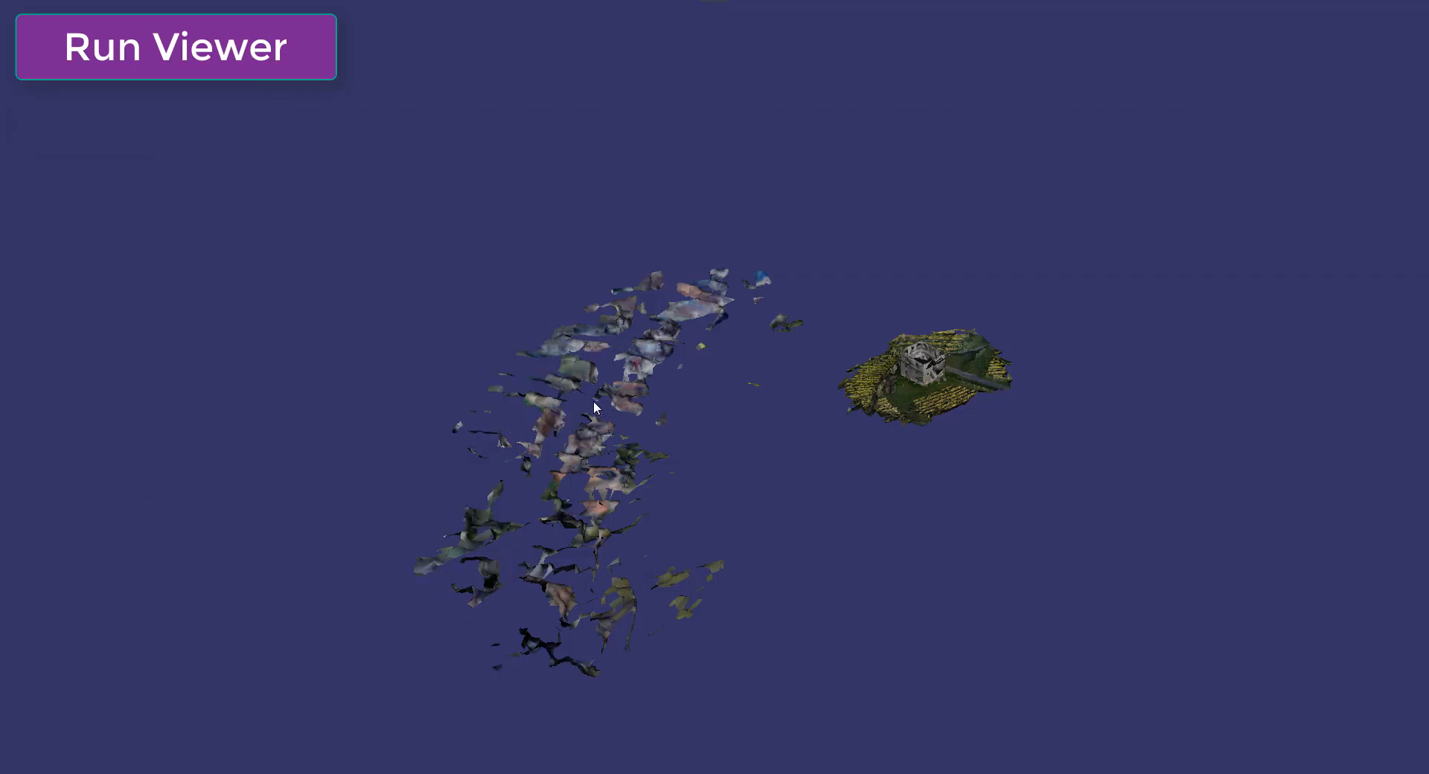
key("l")
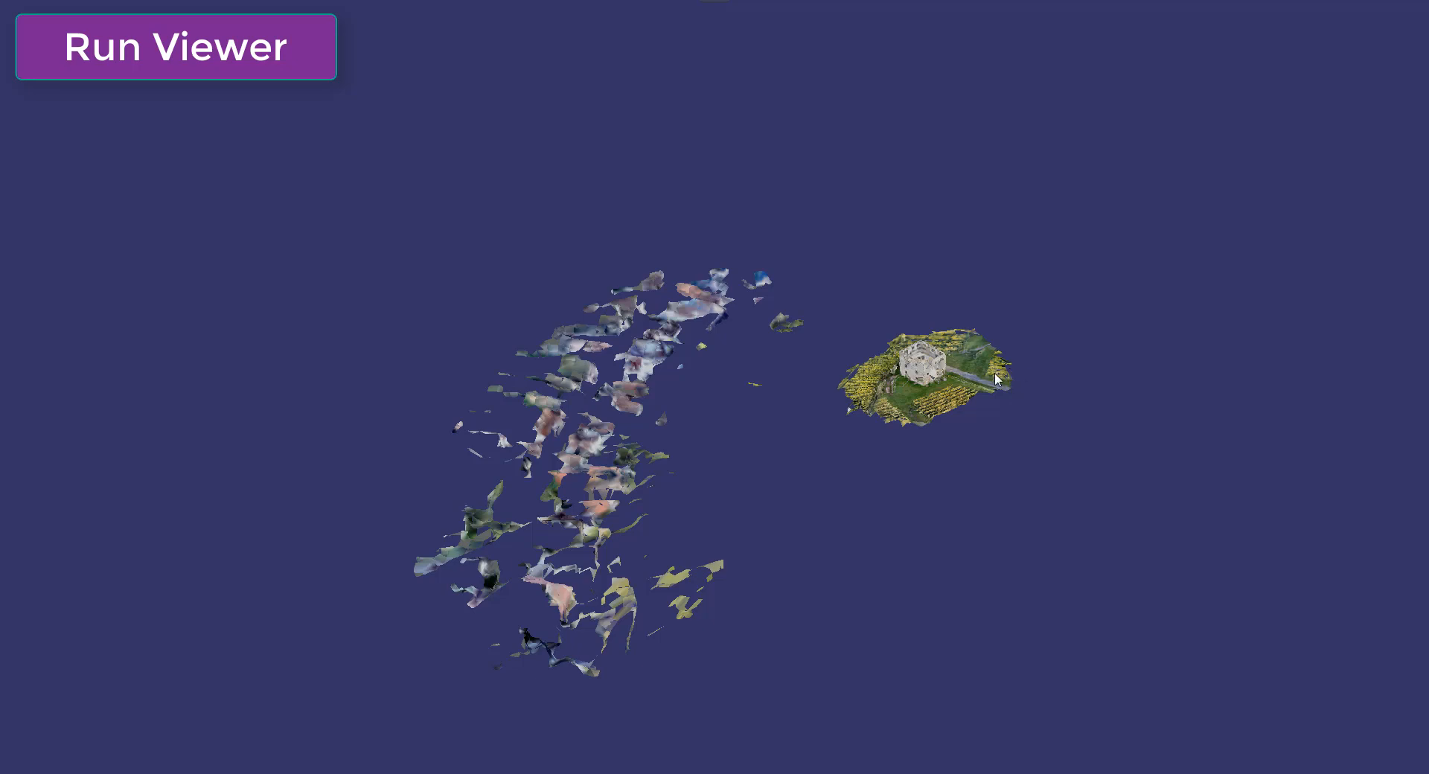
Examine the textured mesh of the stone building and surrounding vineyards from several sides and at close range.
scroll(997, 376, "up", 4)
scroll(995, 372, "up", 2)
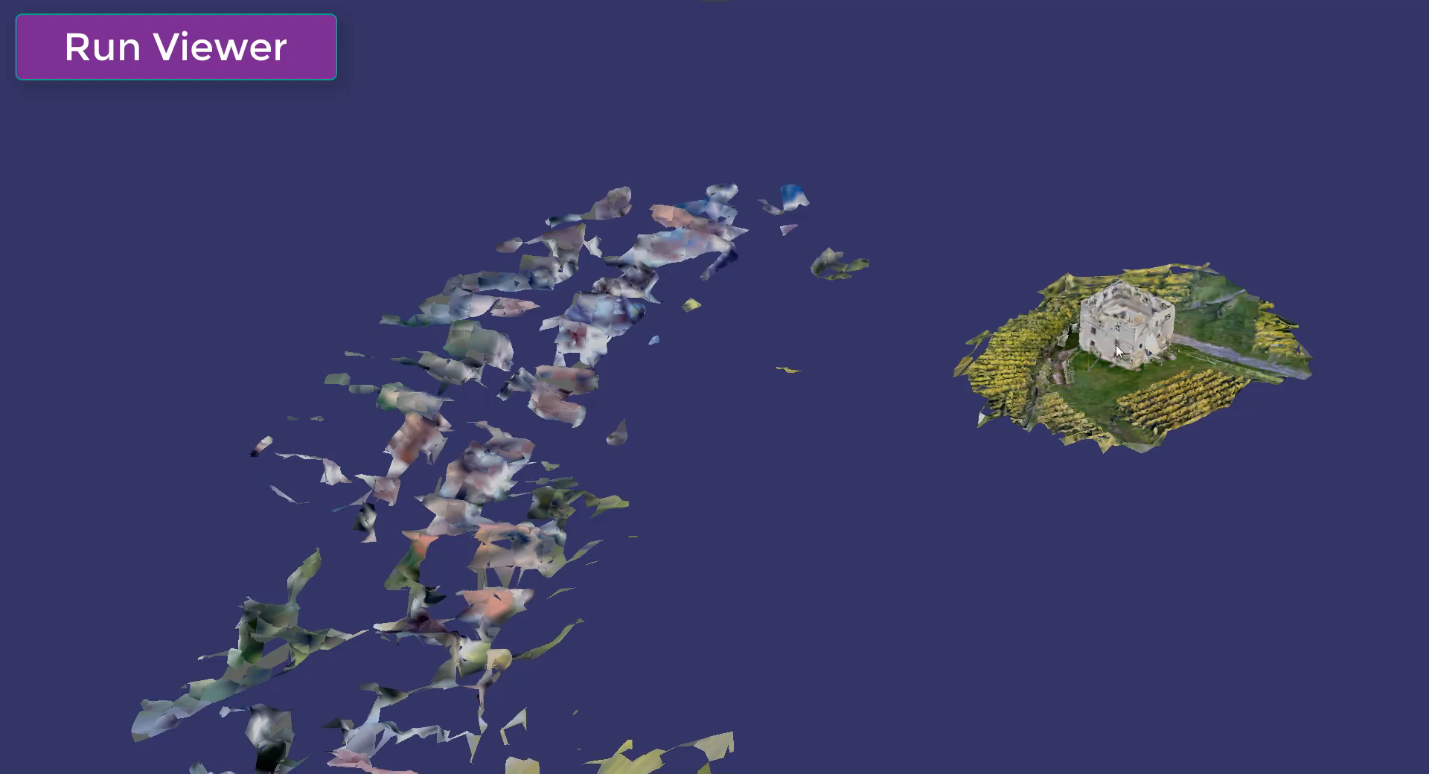
left_click_drag(1034, 363, 737, 290)
scroll(768, 288, "down", 2)
scroll(768, 291, "up", 3)
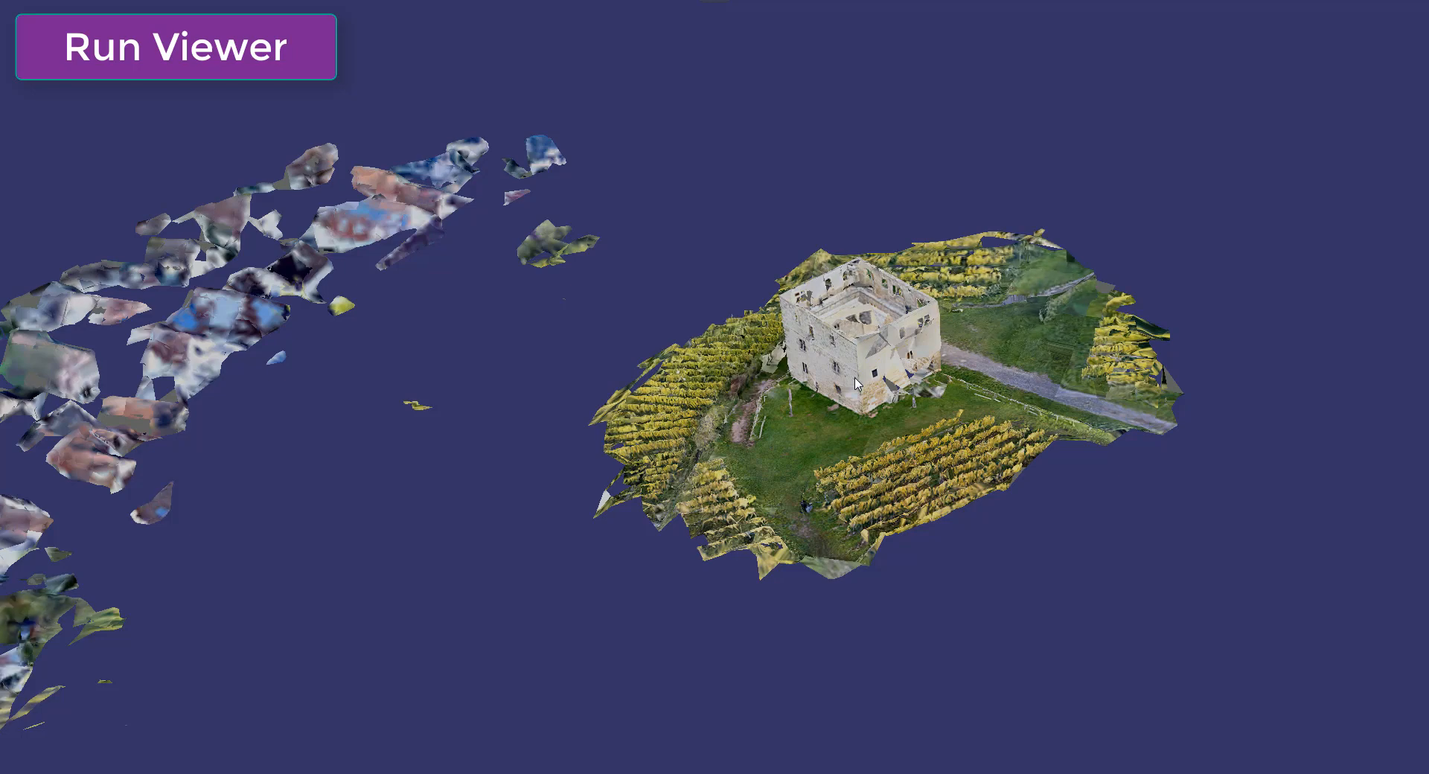
left_click_drag(819, 424, 1057, 409)
left_click_drag(368, 395, 1265, 305)
left_click_drag(175, 504, 377, 569)
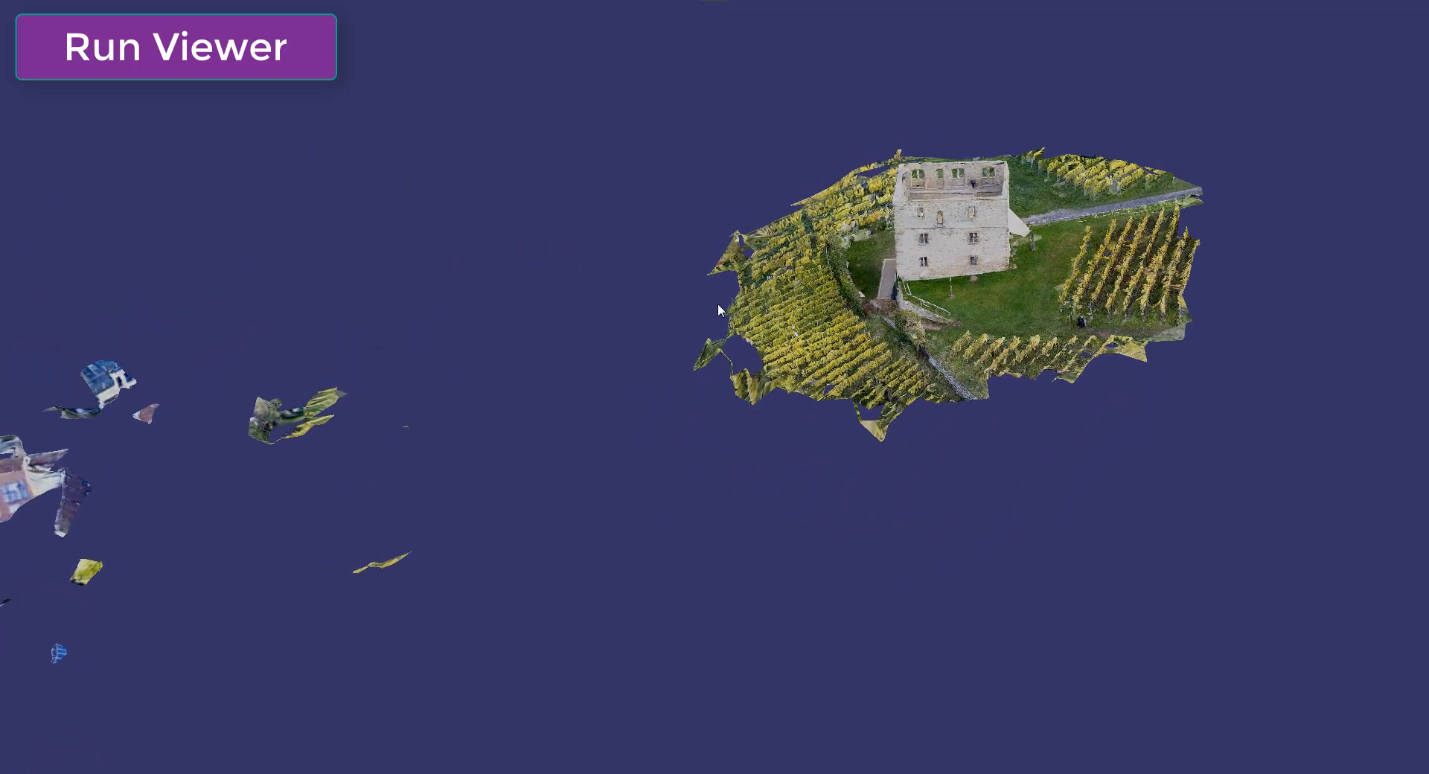
left_click(714, 320)
scroll(969, 168, "up", 5)
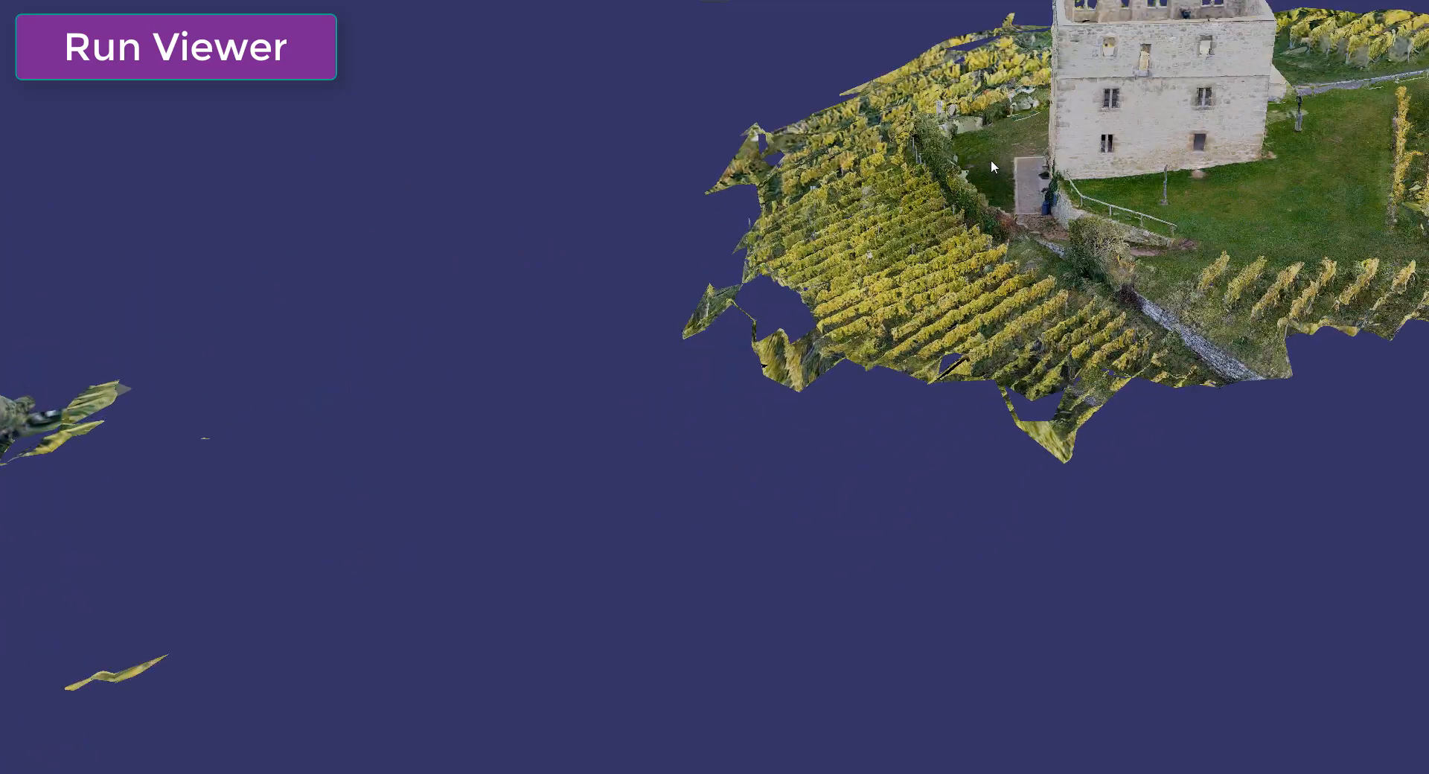
middle_click_drag(934, 166, 792, 296)
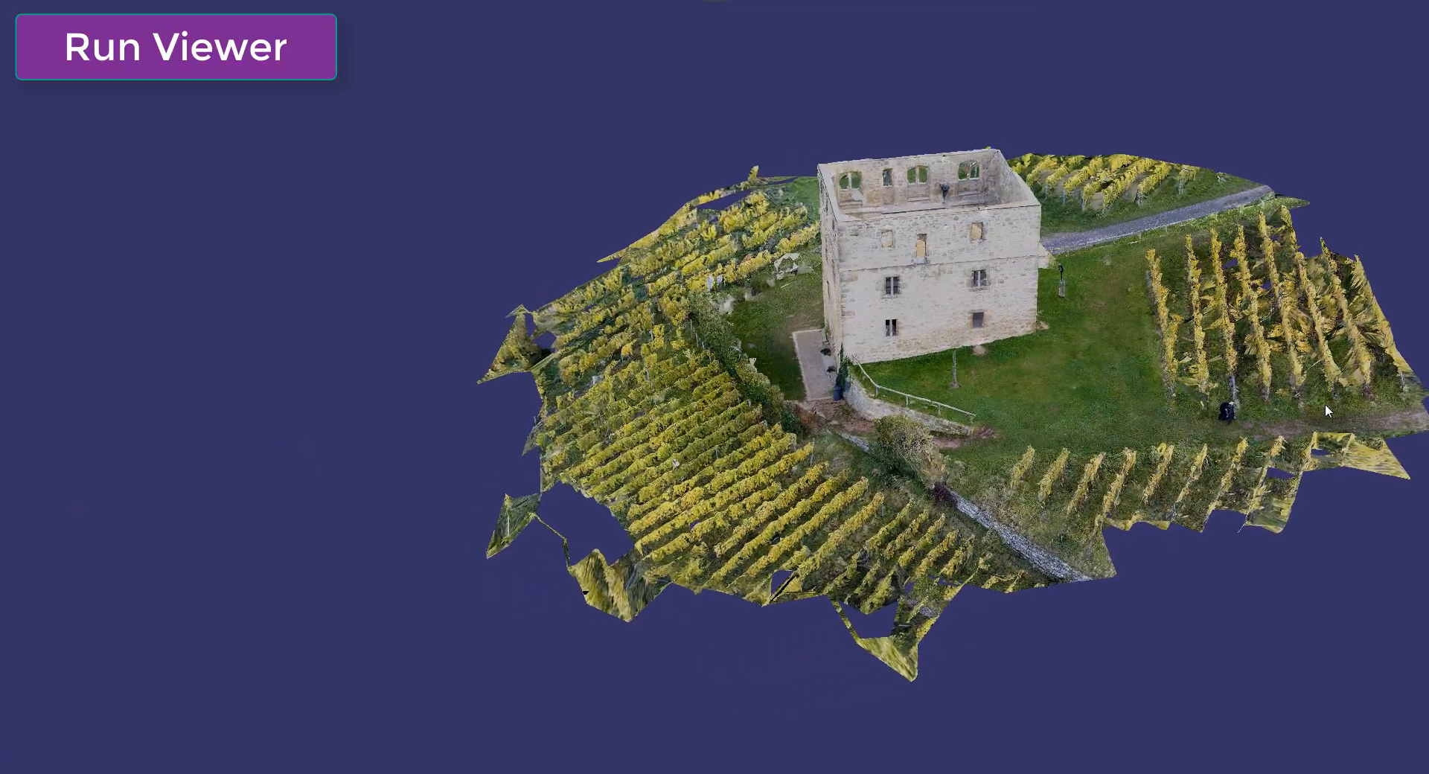
scroll(856, 305, "up", 5)
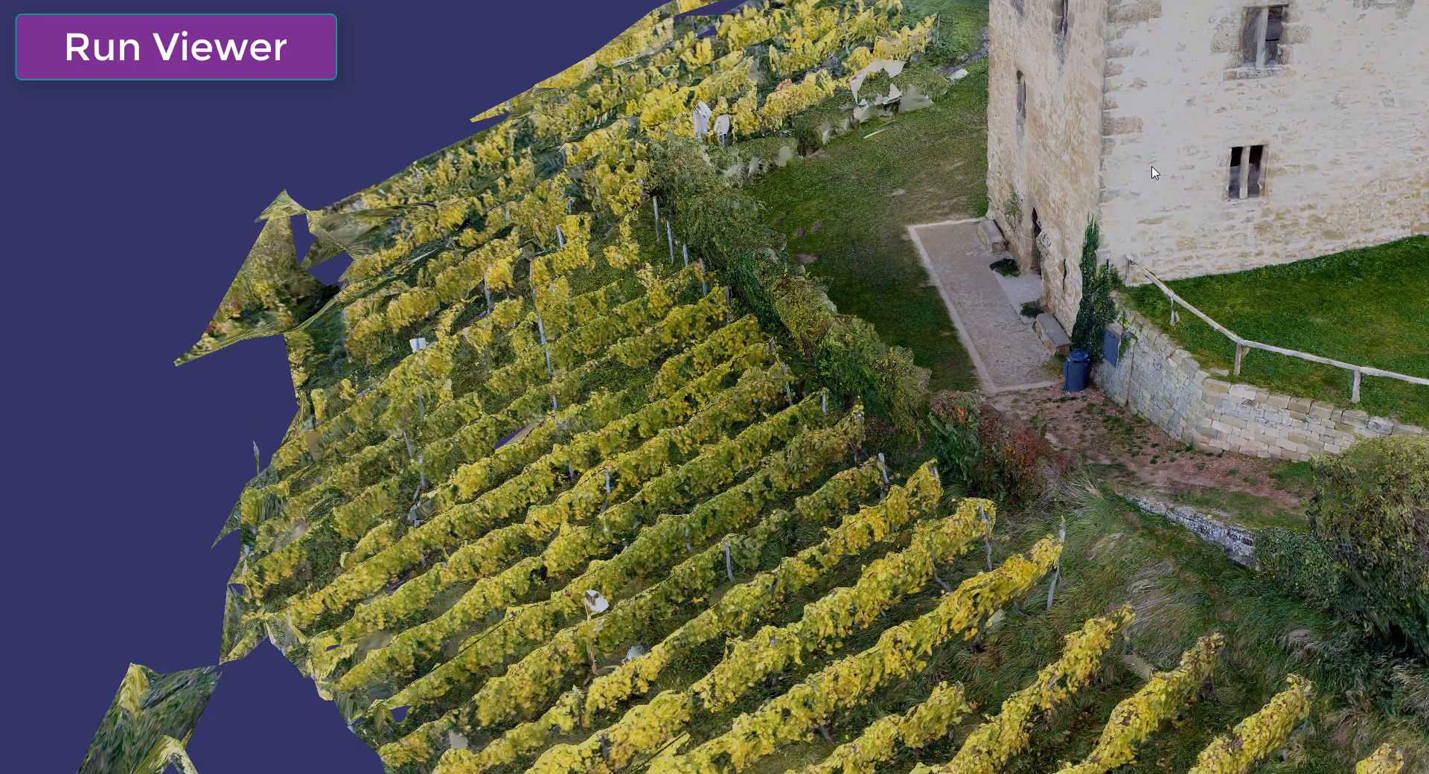
left_click_drag(1258, 344, 977, 134)
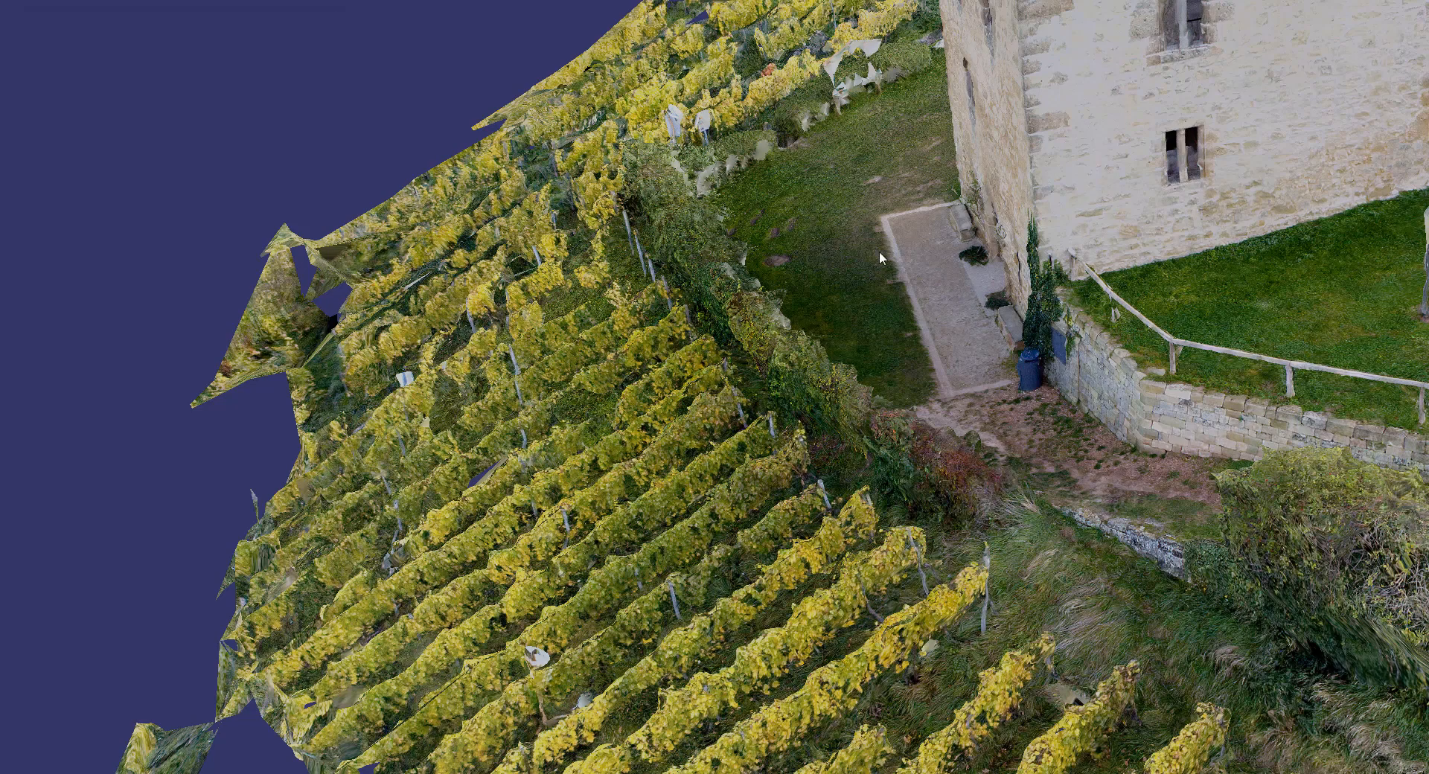
Close the OpenSceneGraph viewer and minimize the browser and folder windows to return to UAS ApplicationsMaster.
key("Escape")
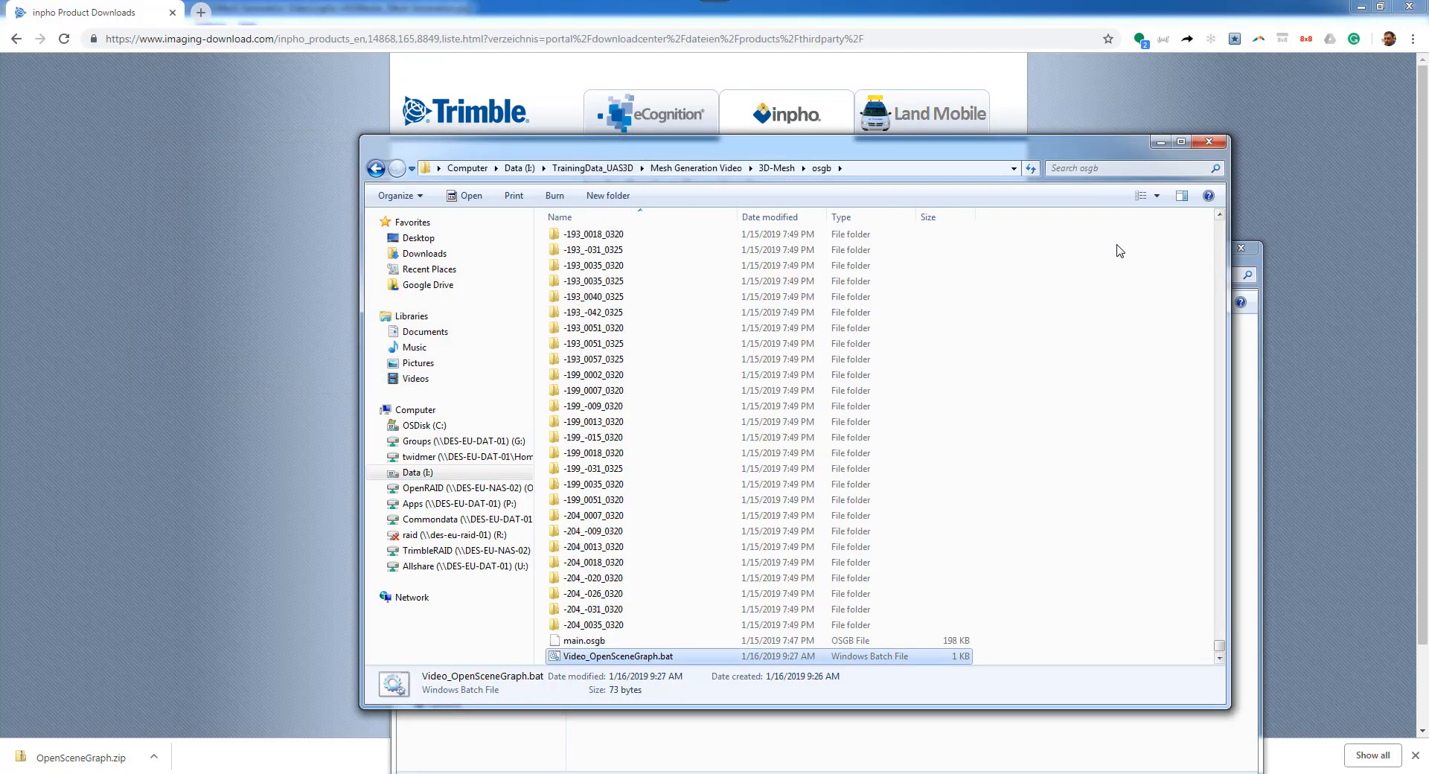
left_click(1162, 143)
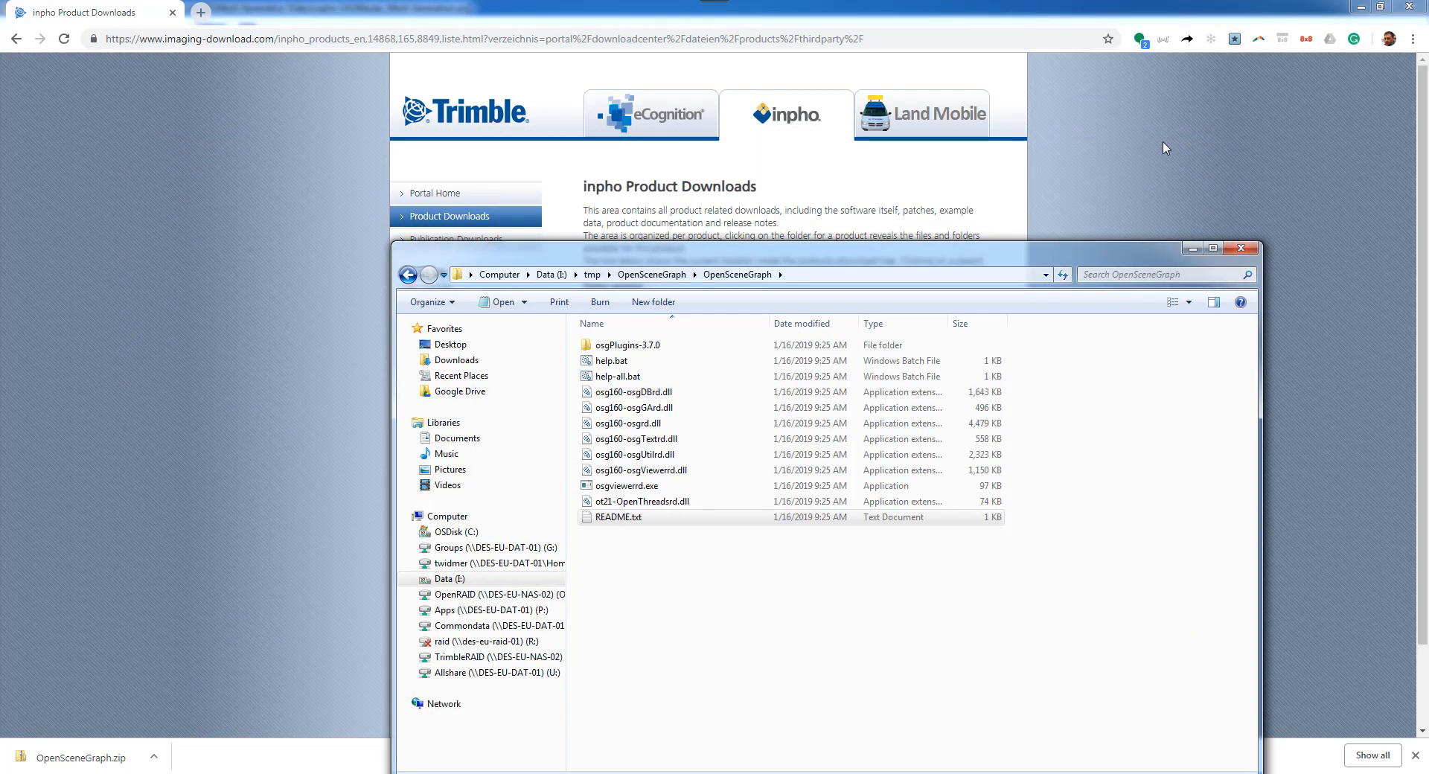
left_click(1361, 8)
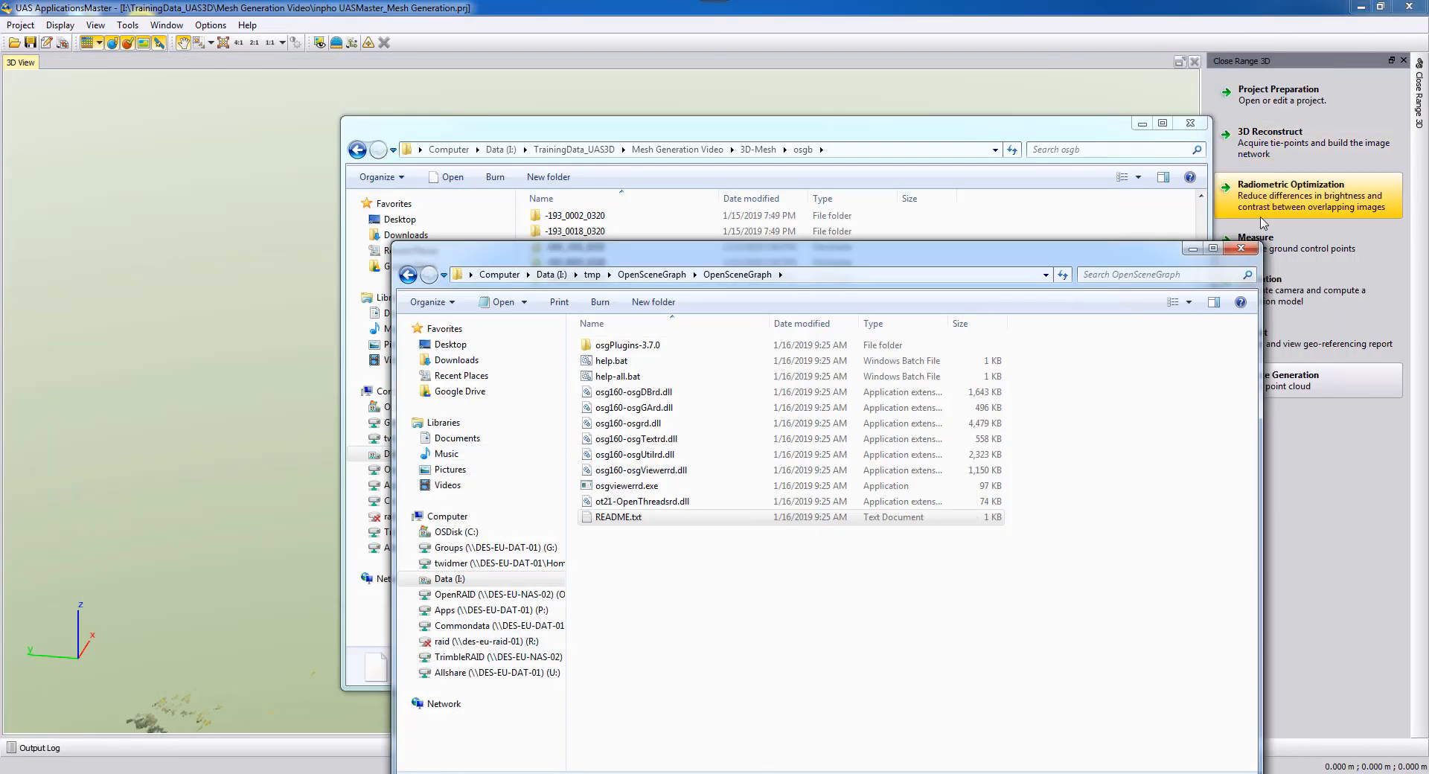
left_click(1192, 248)
left_click(1142, 124)
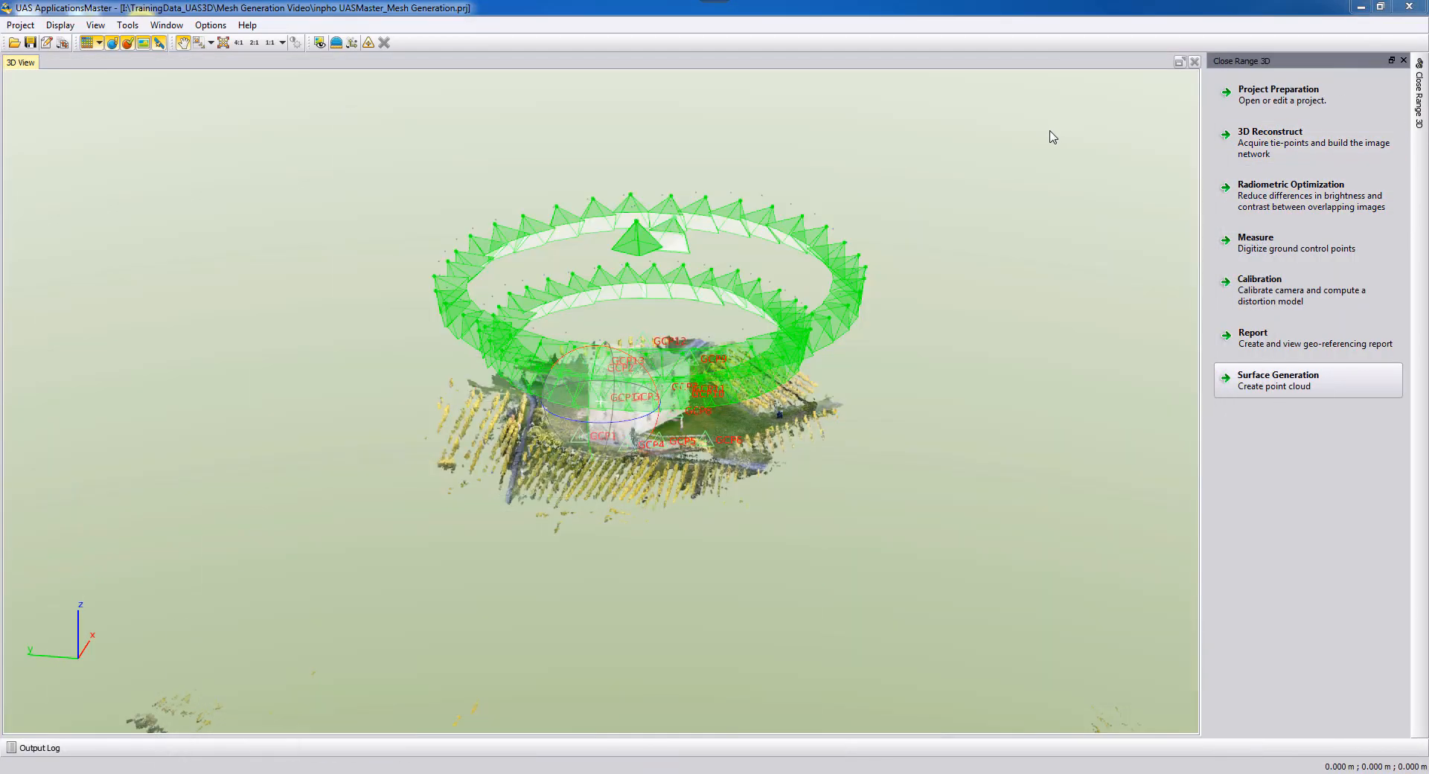
Export only the project's point cloud with Send To and send it to Trimble Business Center.
left_click(20, 25)
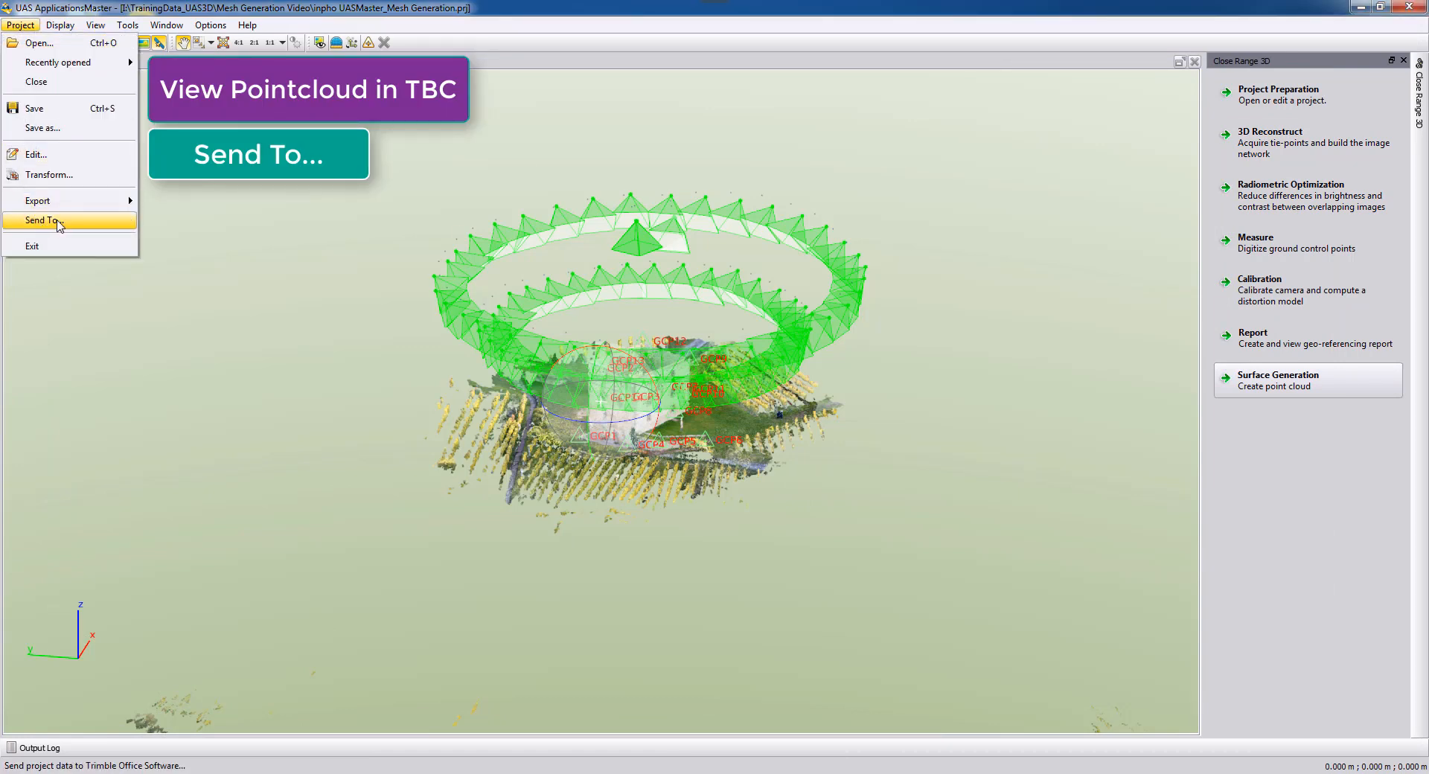
mouse_move(60, 207)
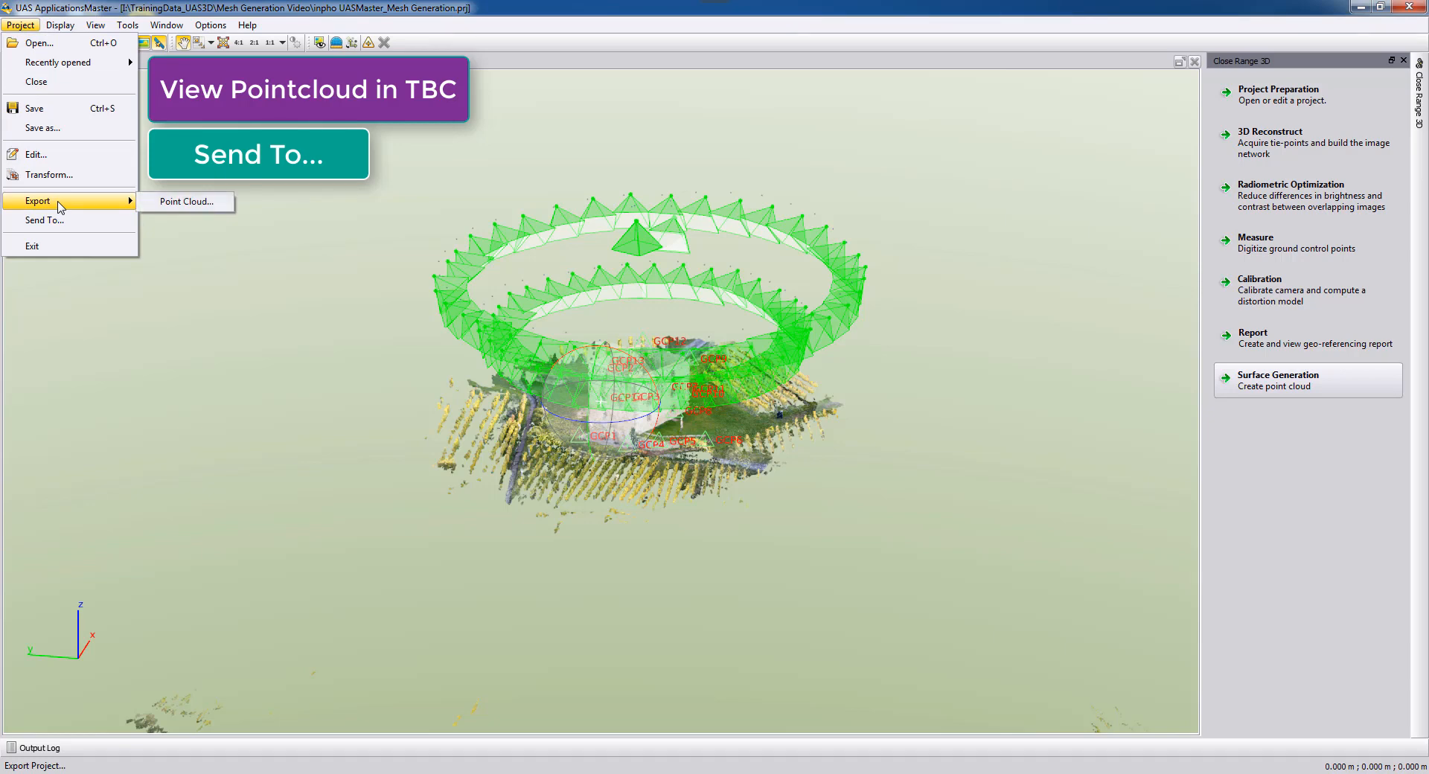
left_click(57, 221)
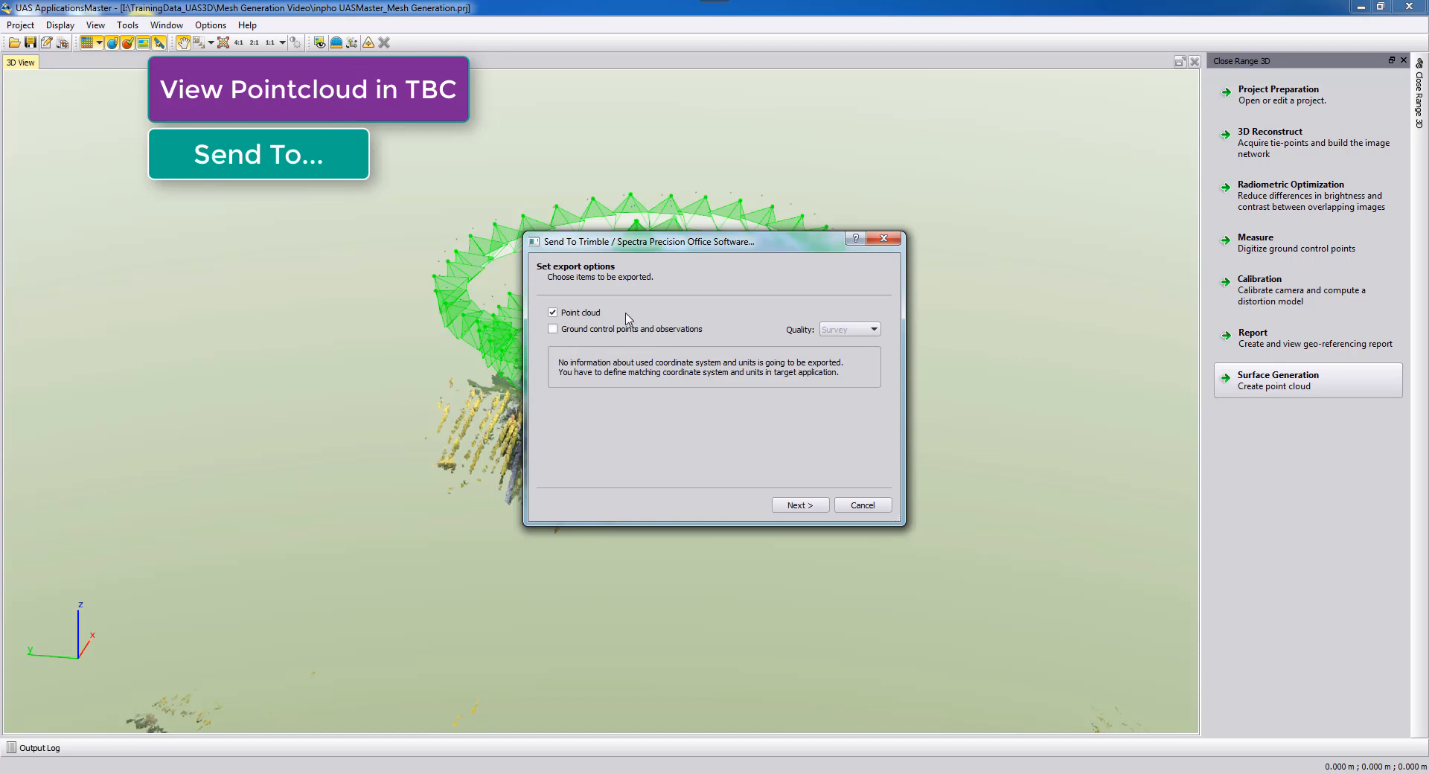
left_click(790, 504)
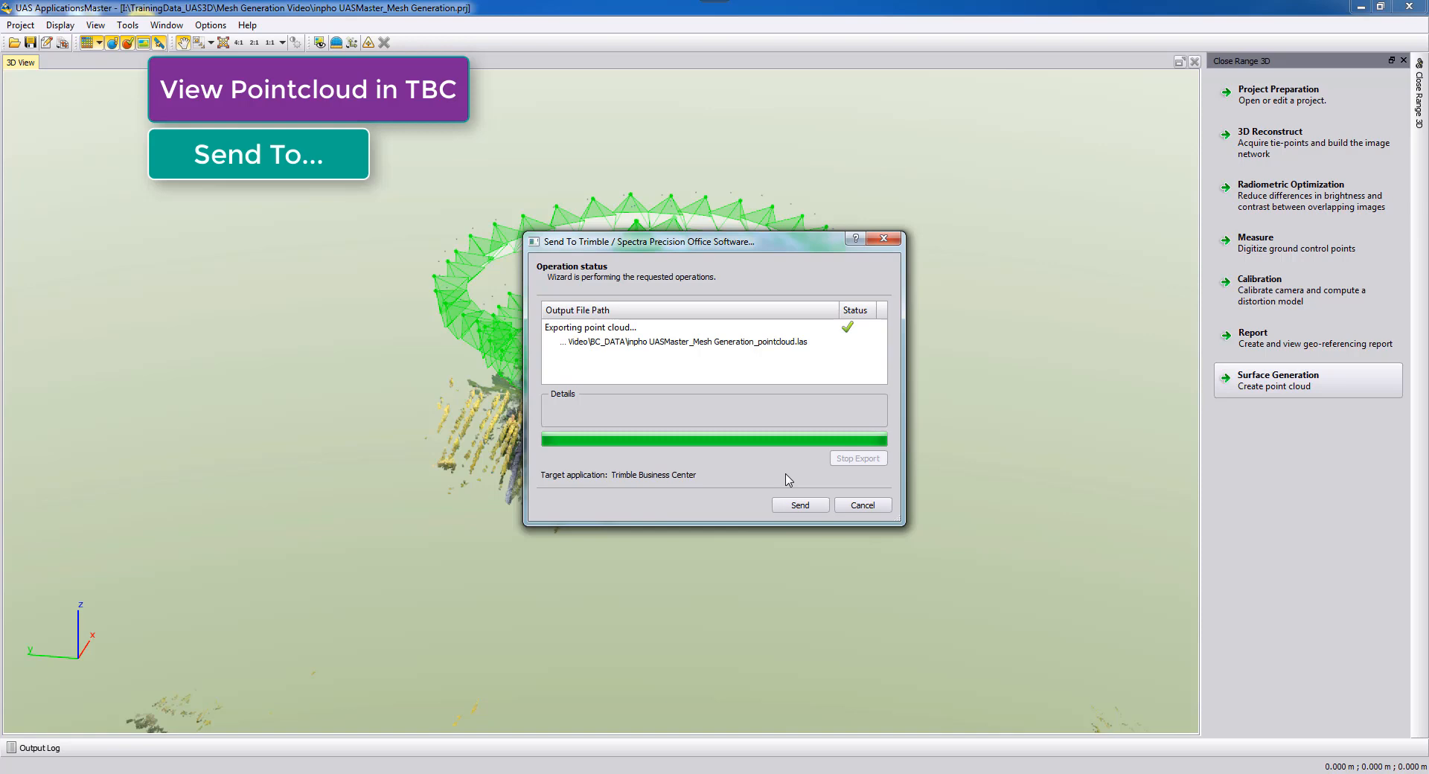
left_click(797, 506)
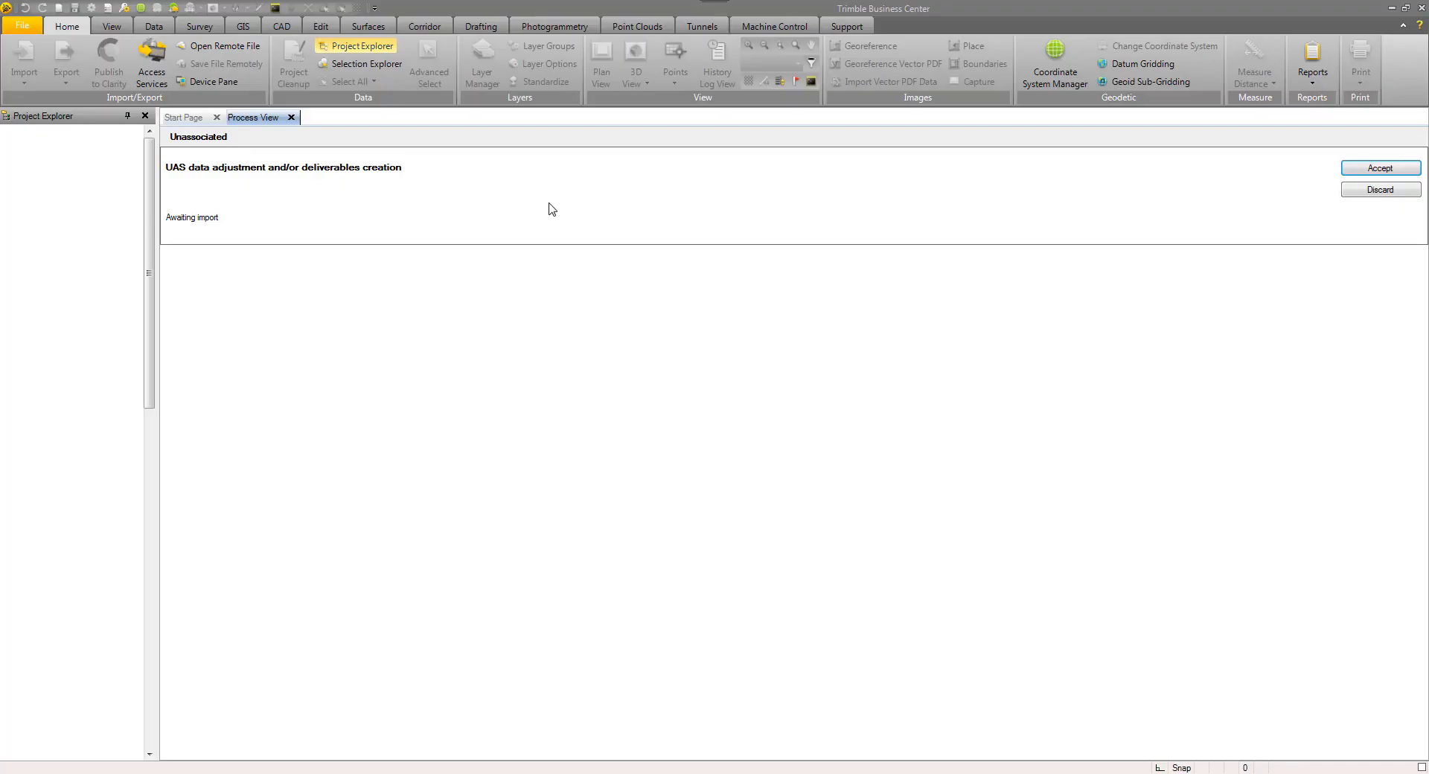
Create a new project in Trimble Business Center from the <Blank Template>.
left_click(181, 117)
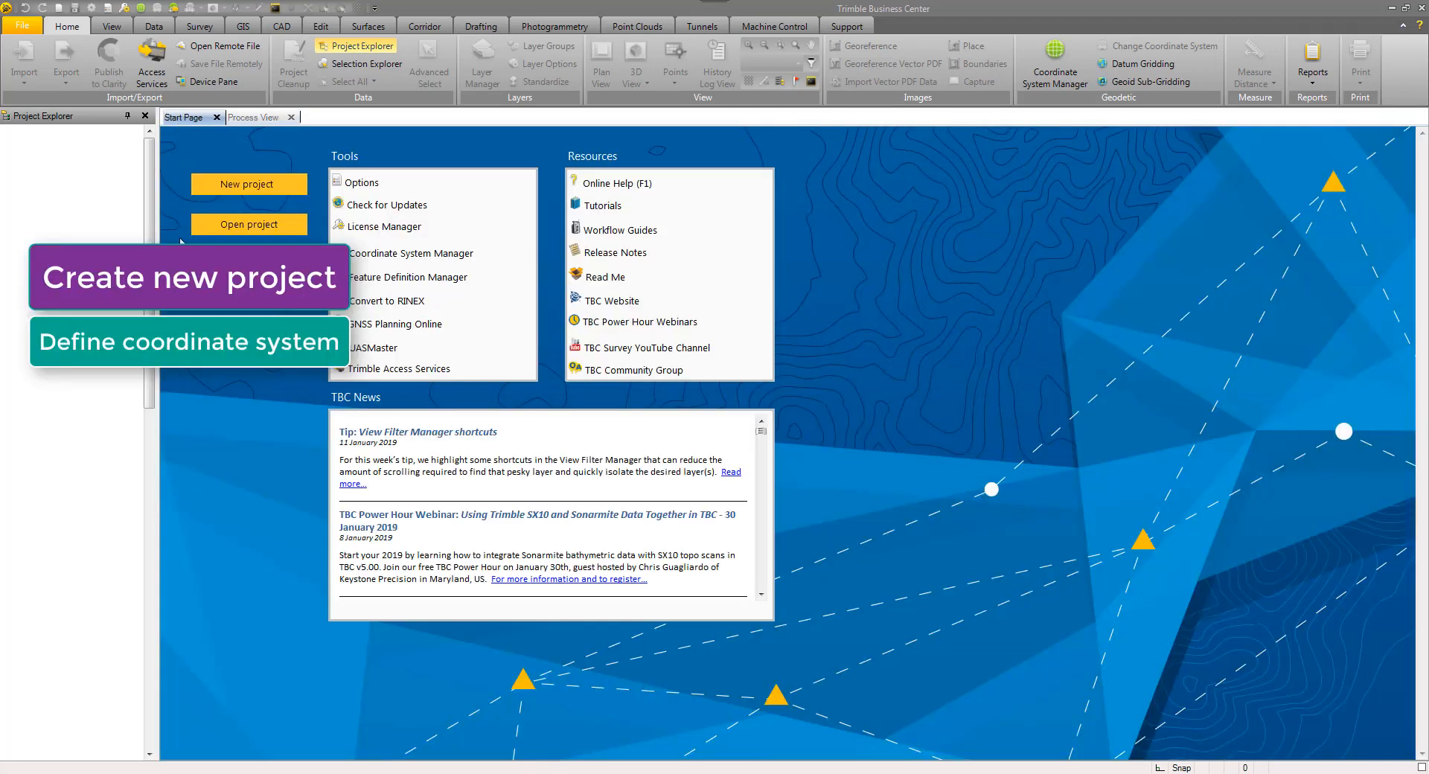
left_click(246, 186)
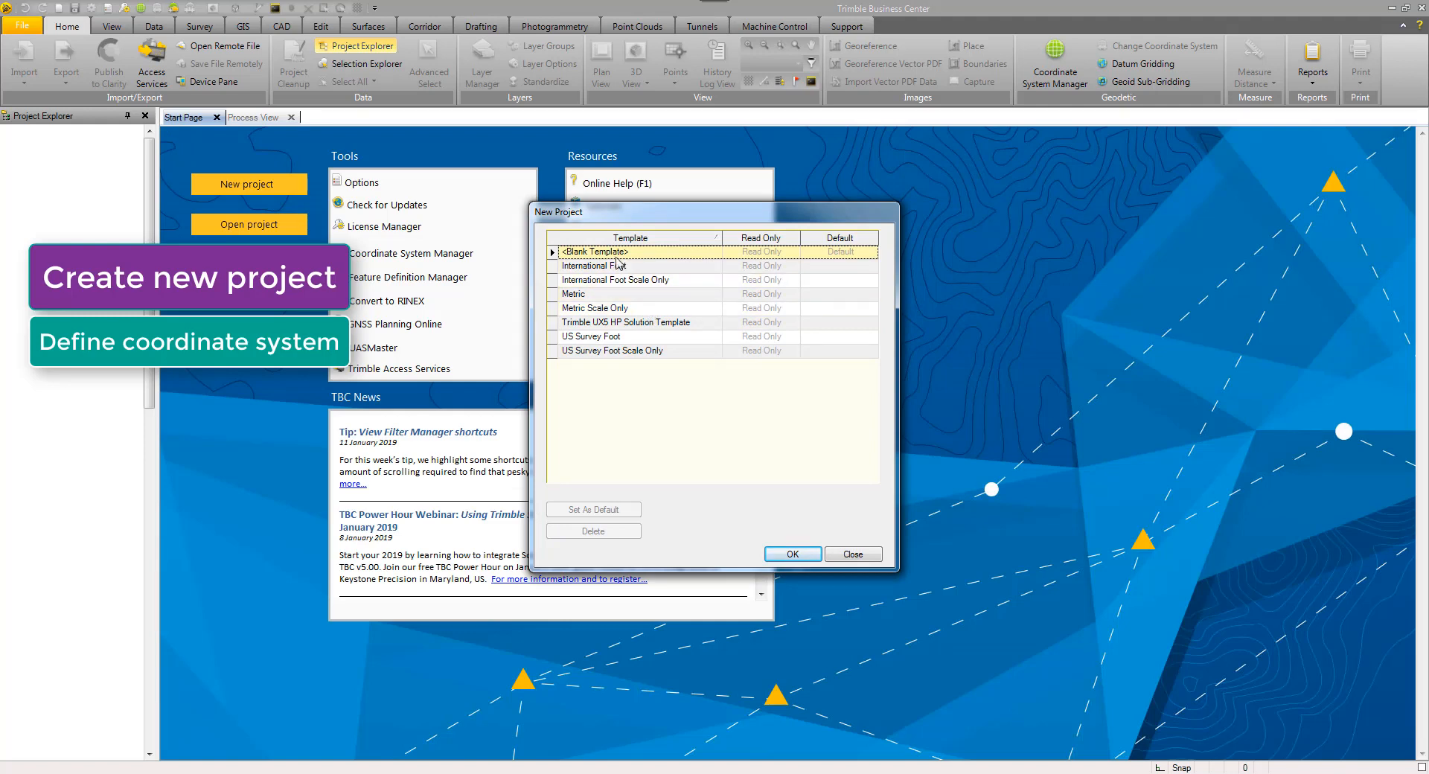
left_click(816, 556)
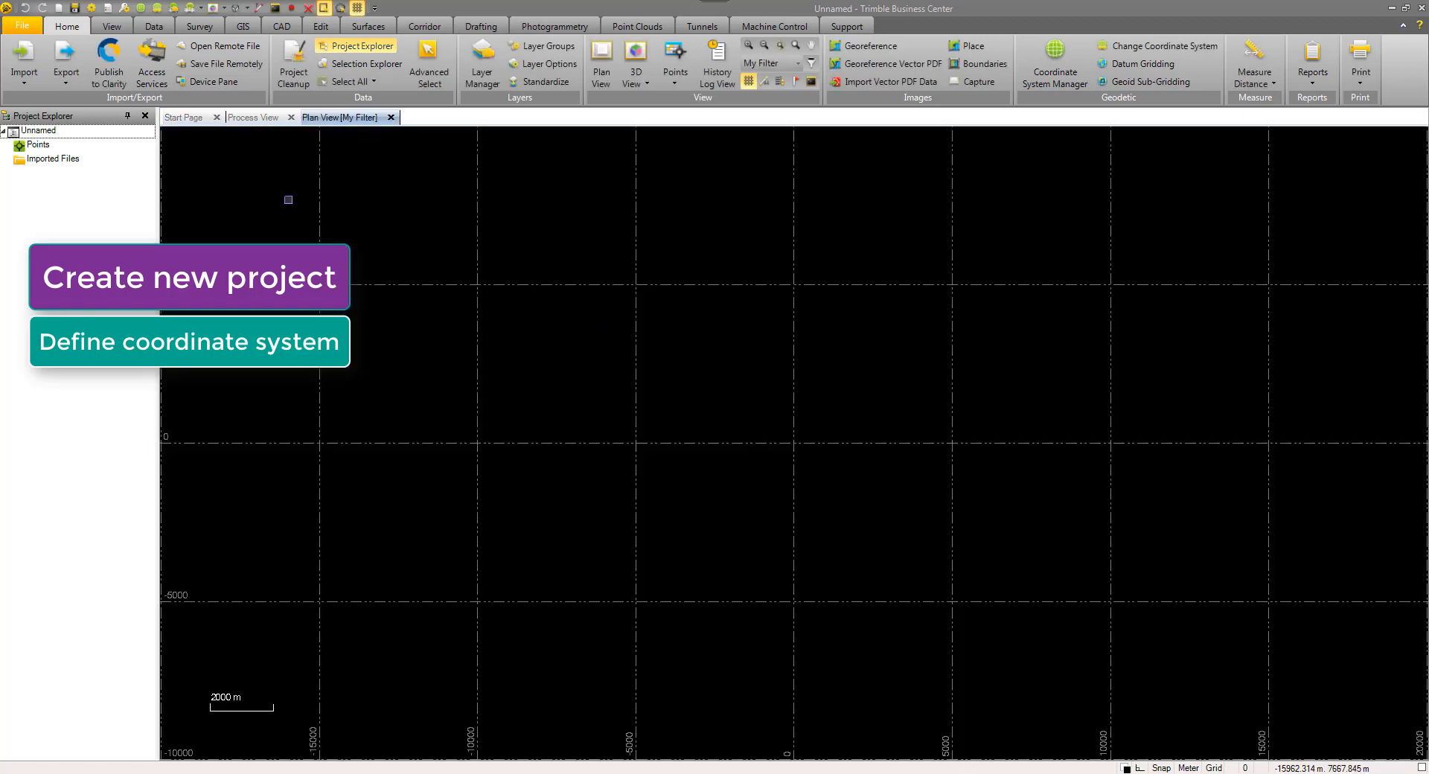
Set the project's coordinate system to the recently used World wide/UTM, zone 32 North, WGS 1984 with geoid model EGM96 (Global).
right_click(82, 138)
key("Escape")
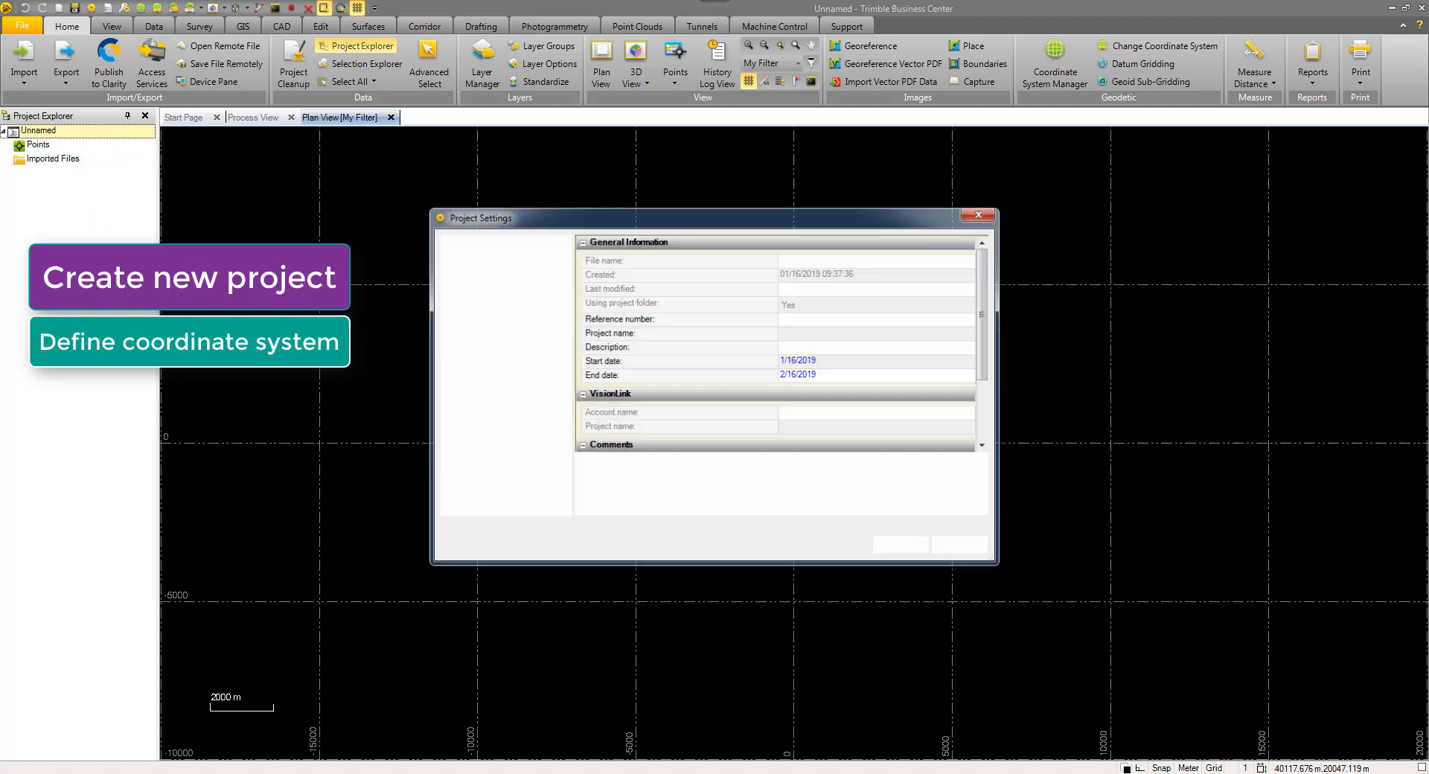
left_click(480, 283)
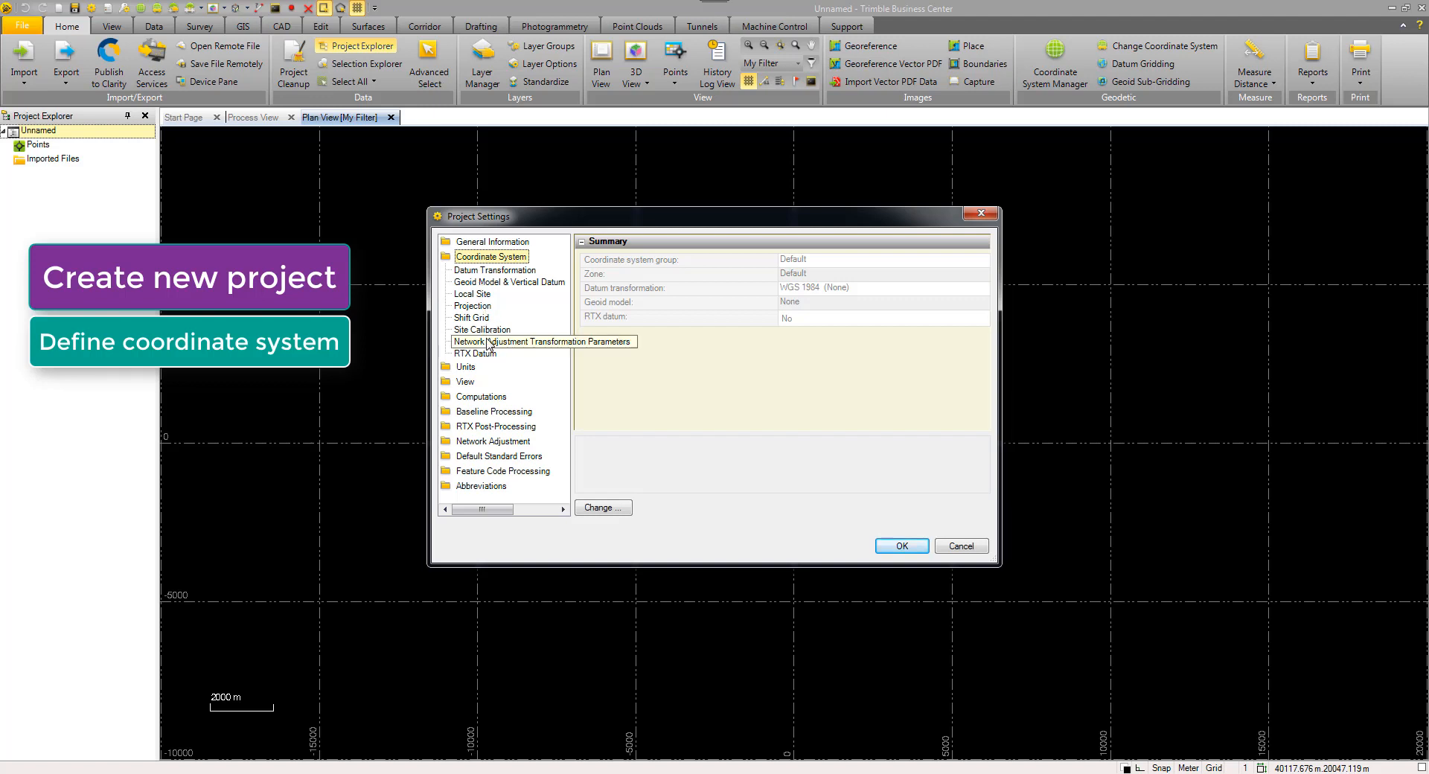
left_click(595, 513)
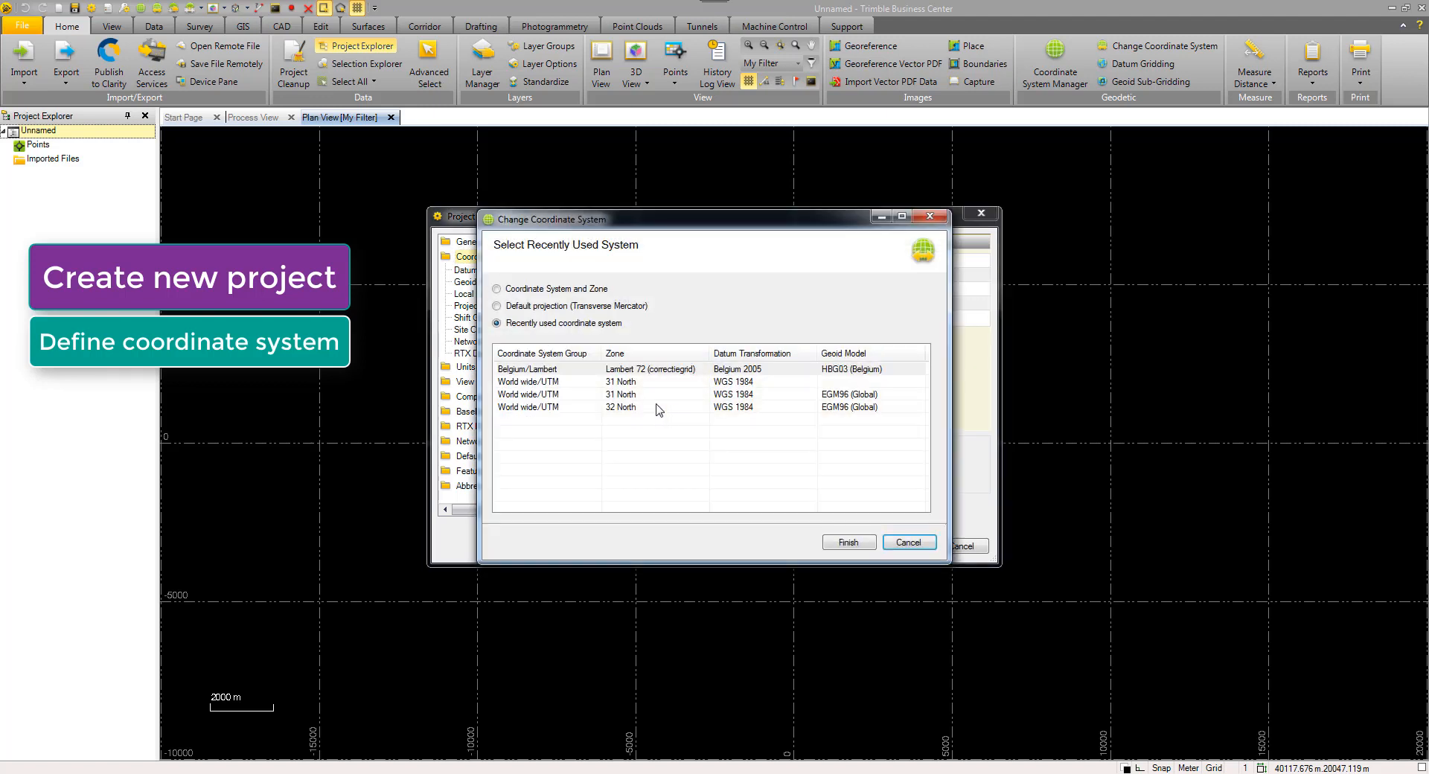
left_click(646, 410)
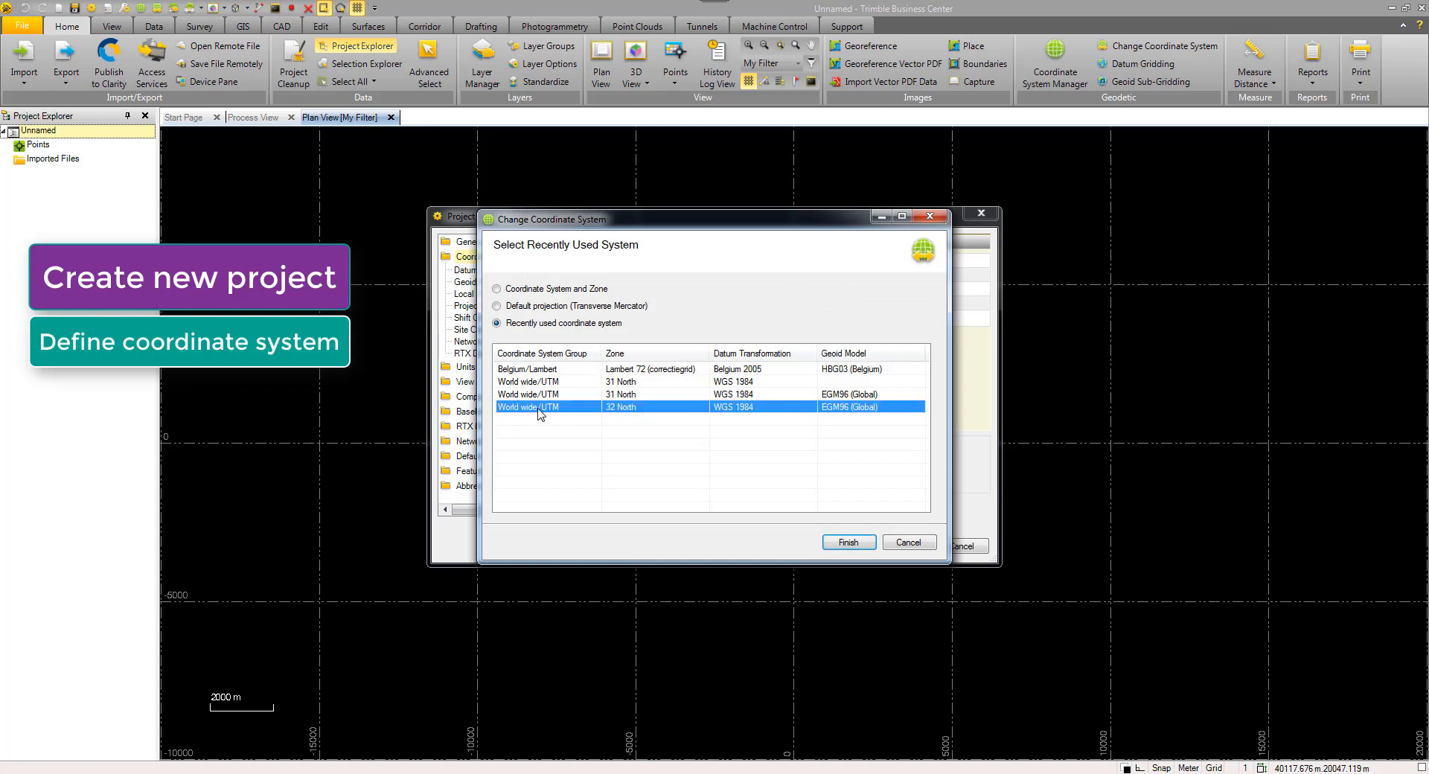
left_click(848, 542)
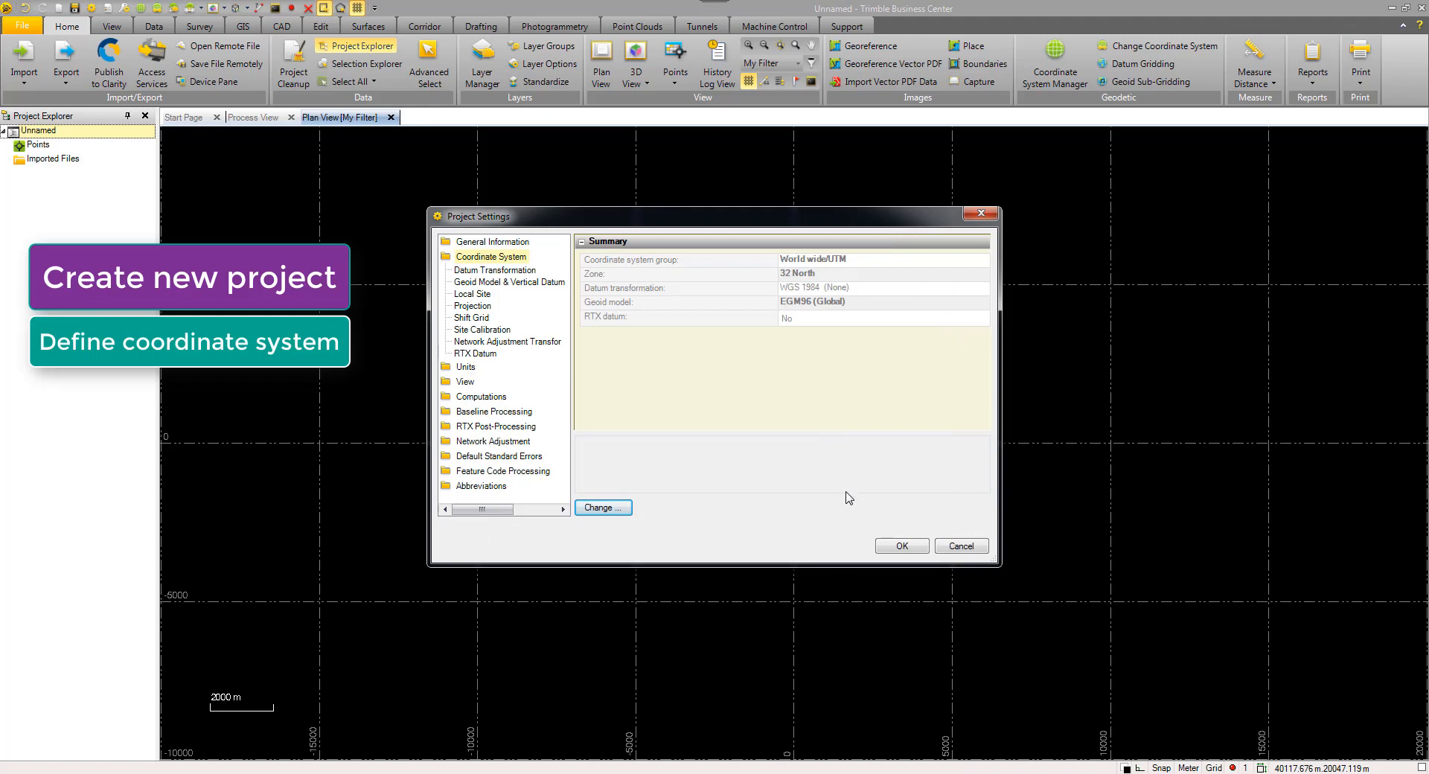
left_click(901, 545)
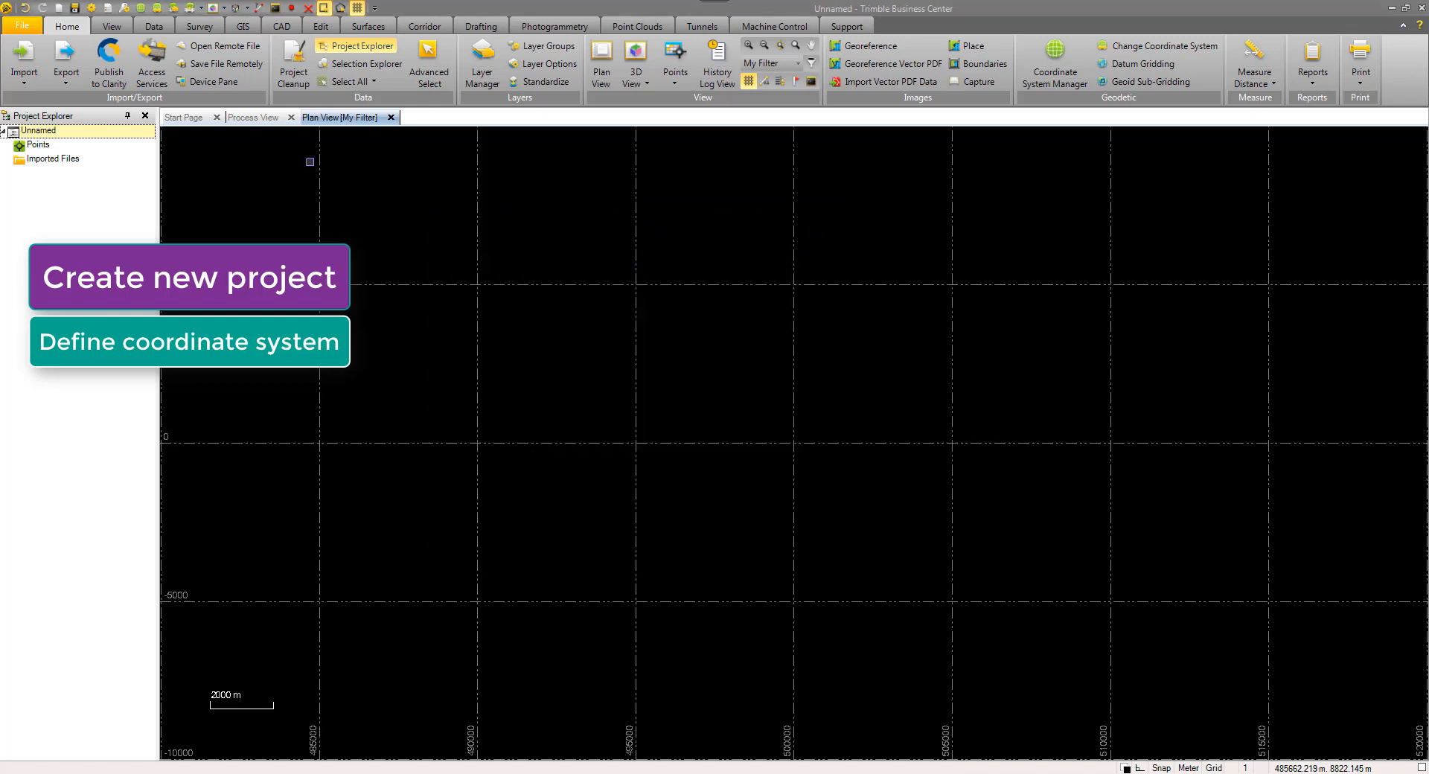
Accept the pending UAS data import and fit the imported point cloud in the plan view.
left_click(245, 119)
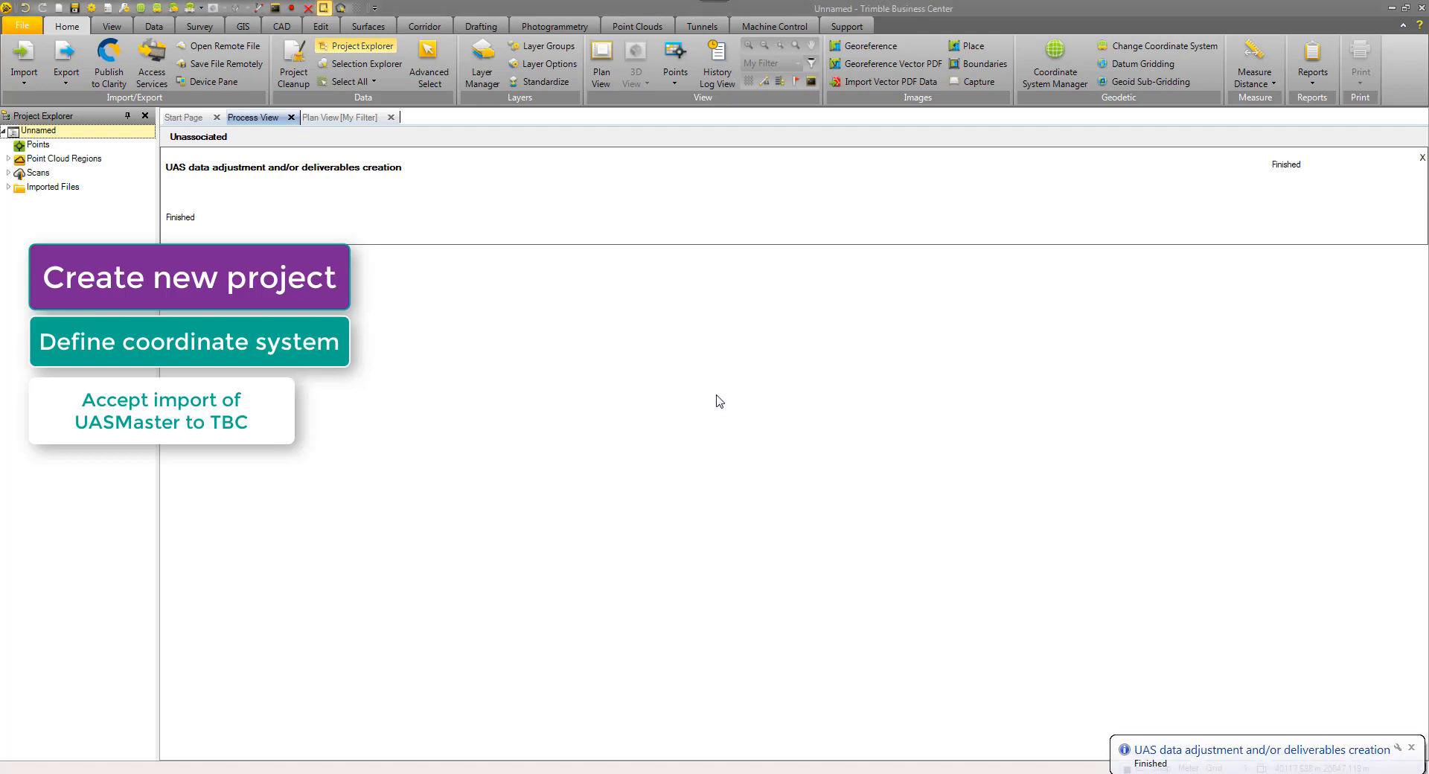
left_click(339, 119)
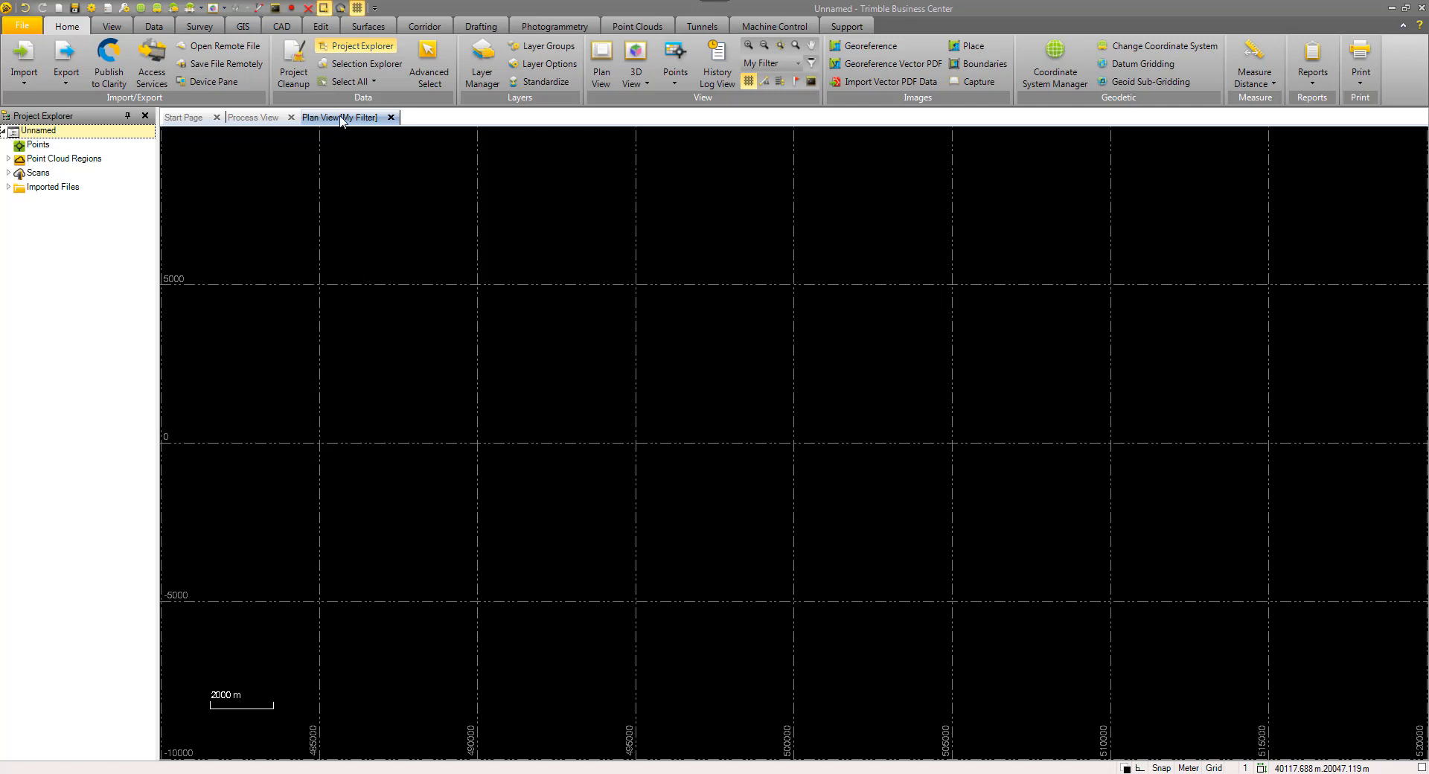
left_click(781, 46)
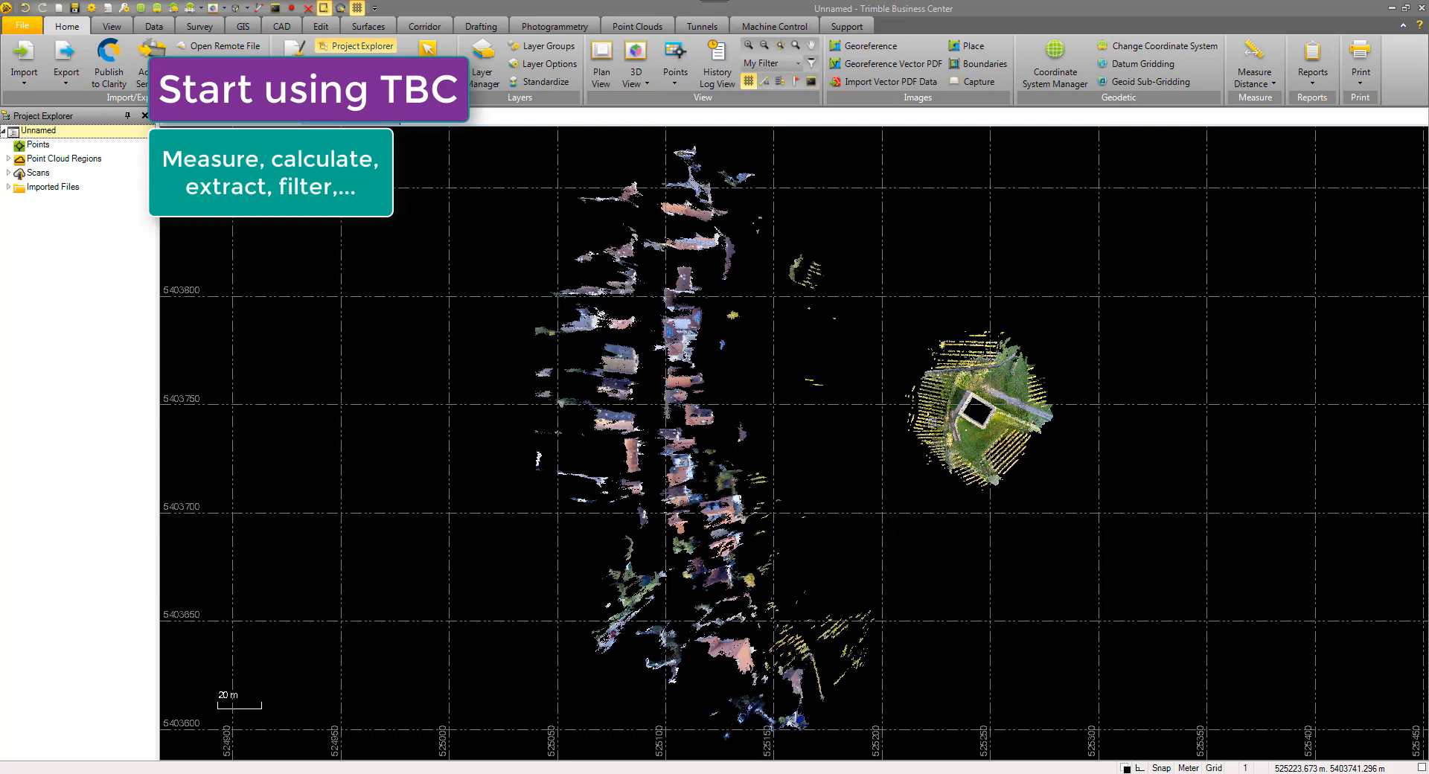
Open a 3D view of the imported point cloud and inspect the stone building and vineyards up close.
left_click(643, 57)
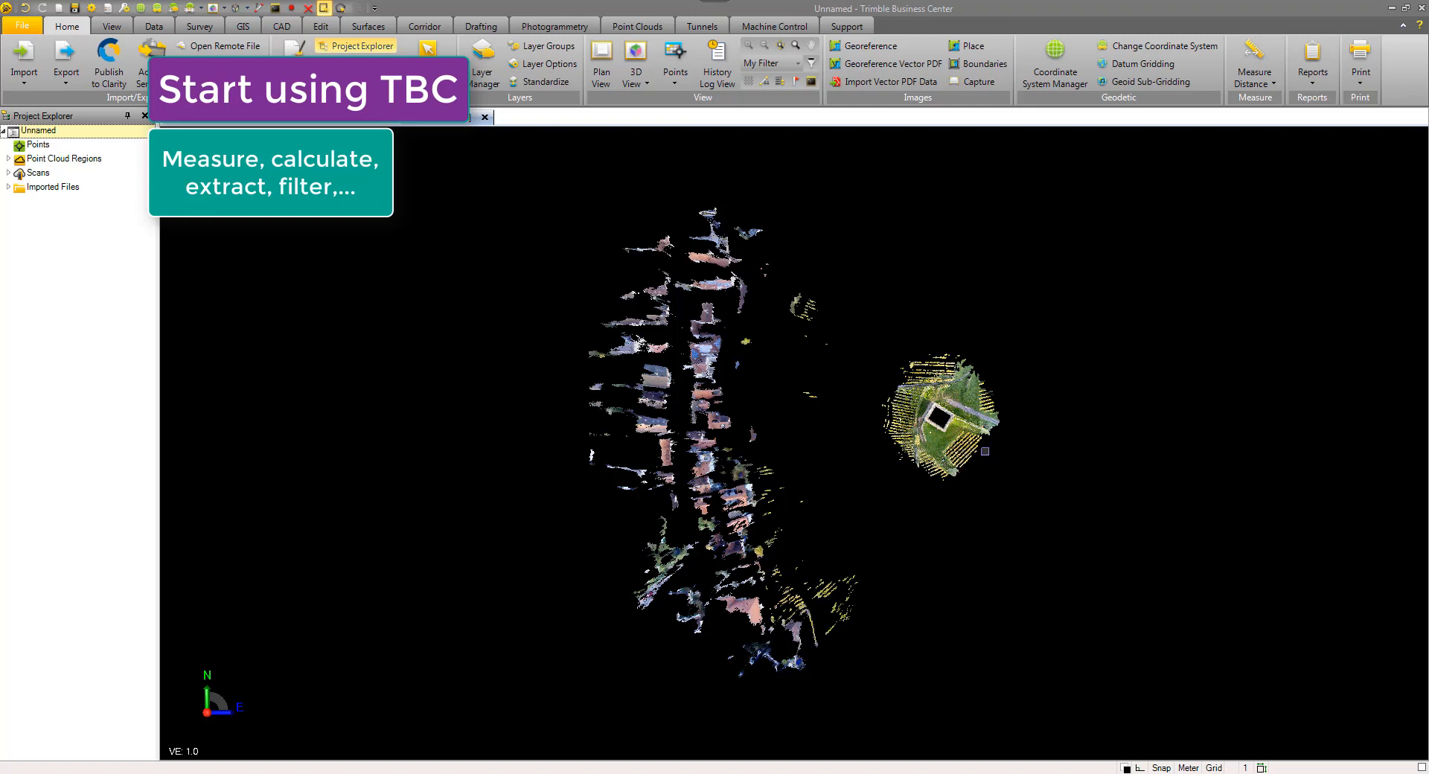
middle_click_drag(984, 451, 976, 385)
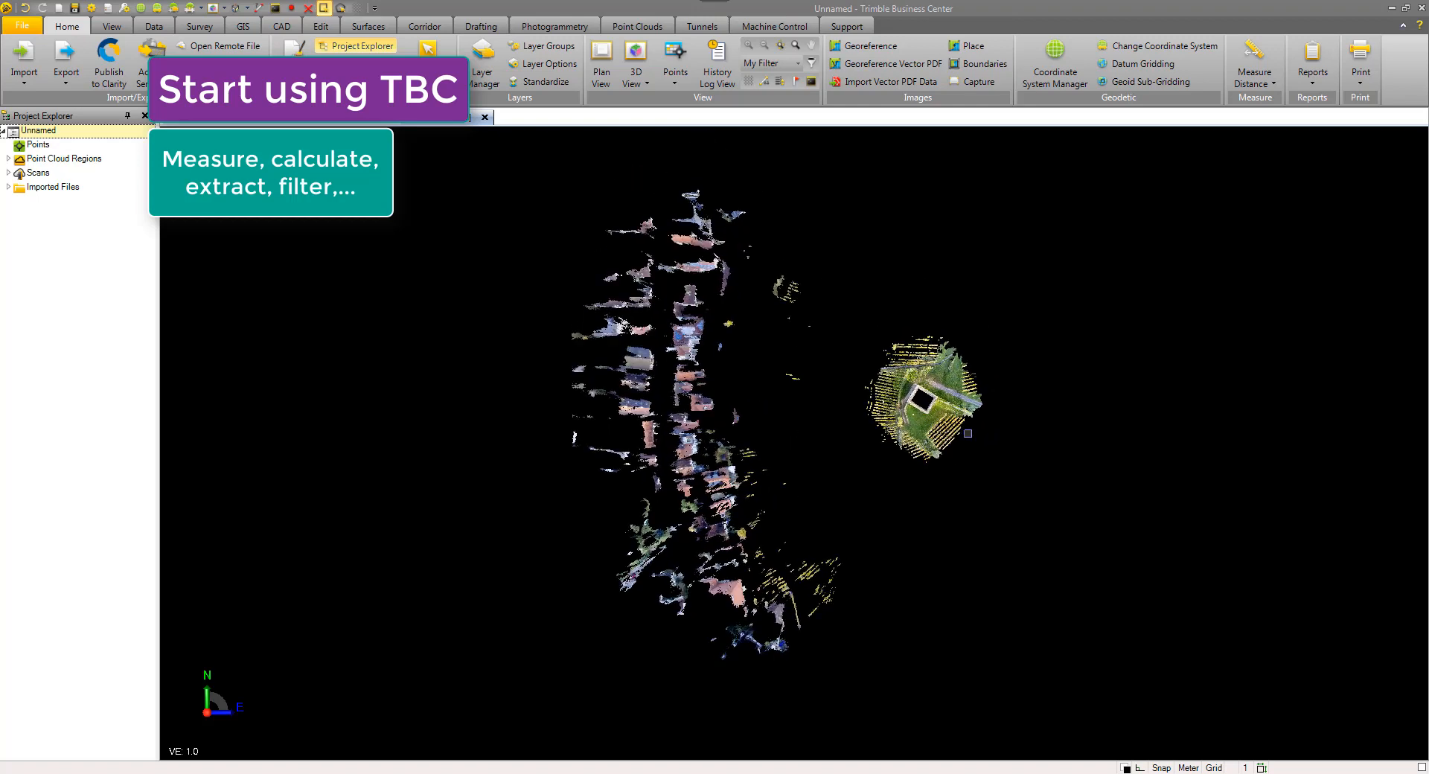
left_click_drag(958, 428, 1014, 368)
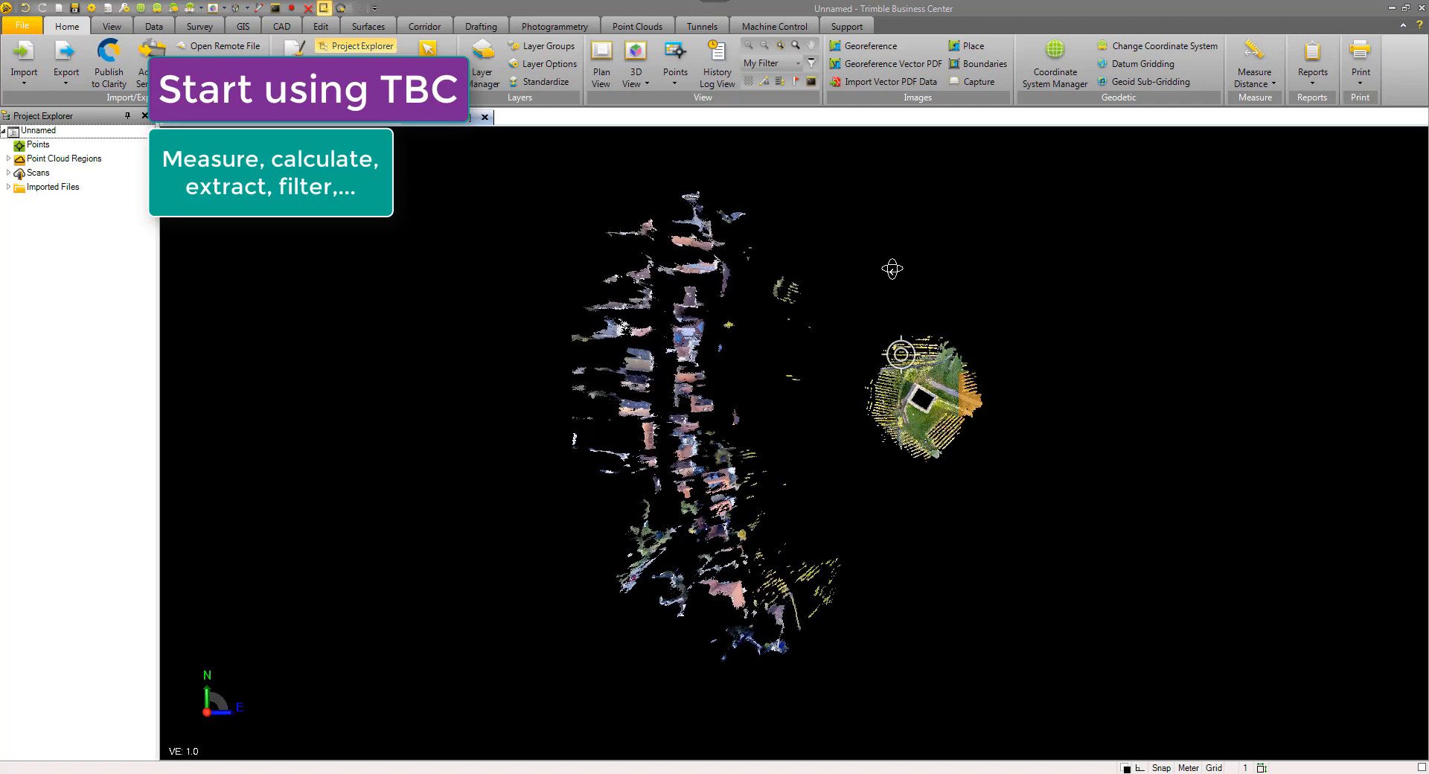
middle_click_drag(891, 268, 891, 192)
middle_click_drag(893, 450, 956, 409)
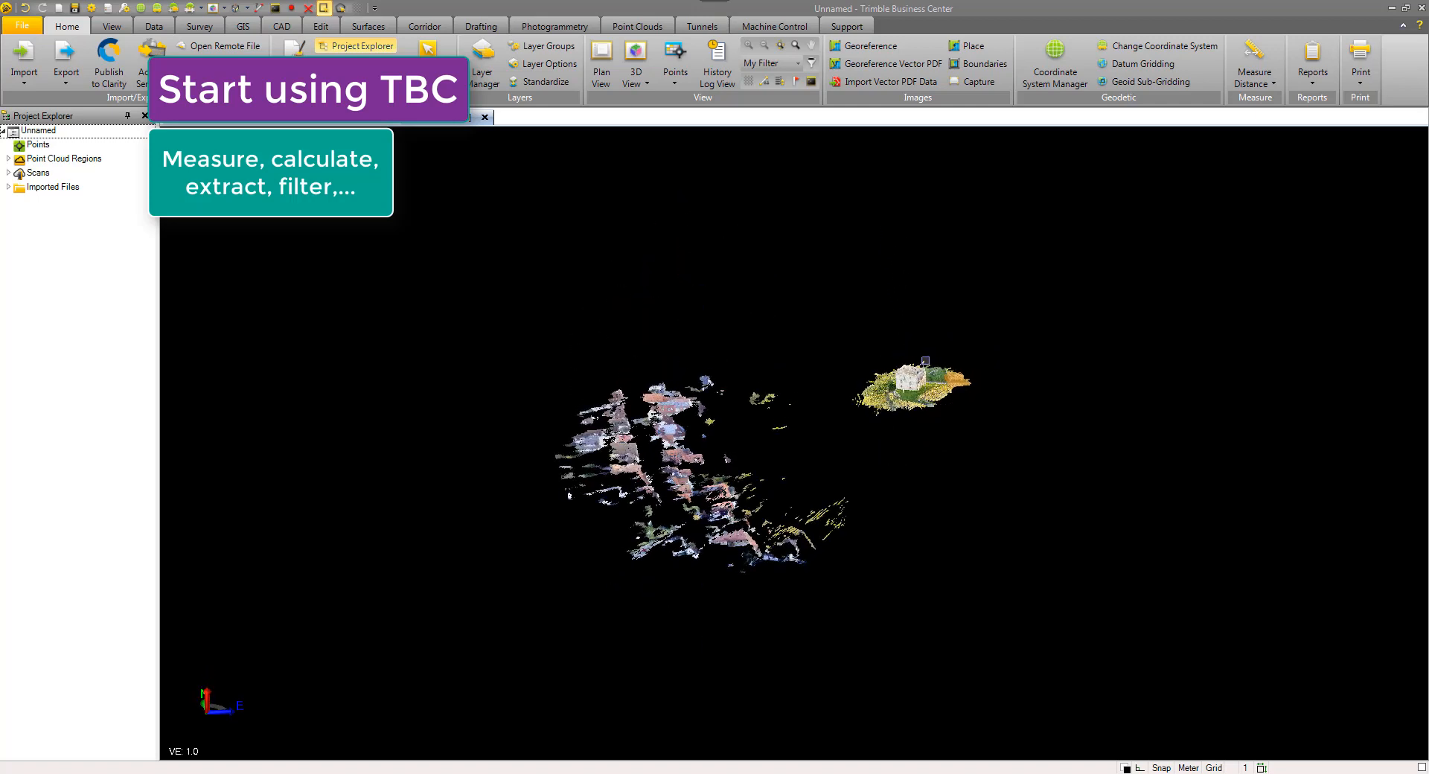
scroll(926, 361, "up", 5)
scroll(841, 438, "up", 4)
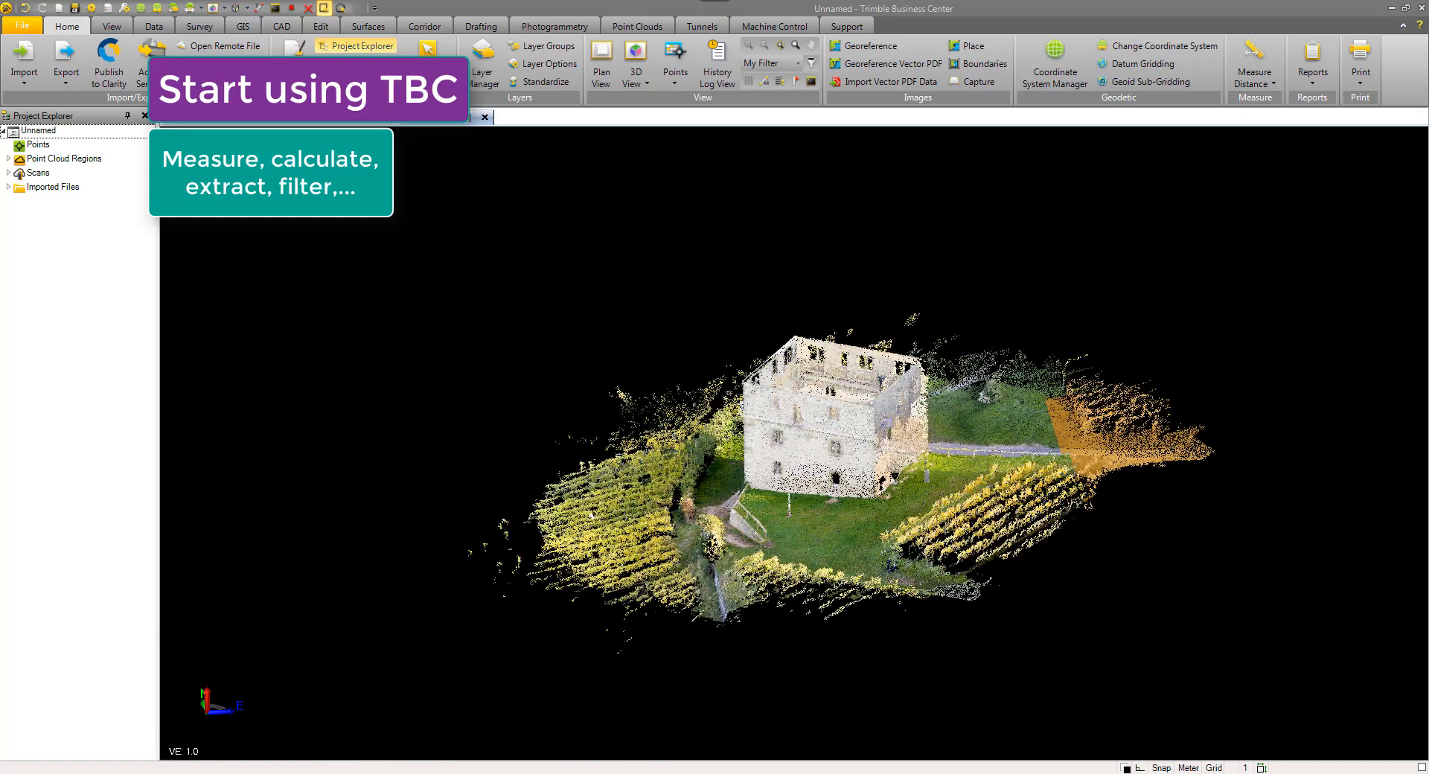
scroll(842, 438, "up", 3)
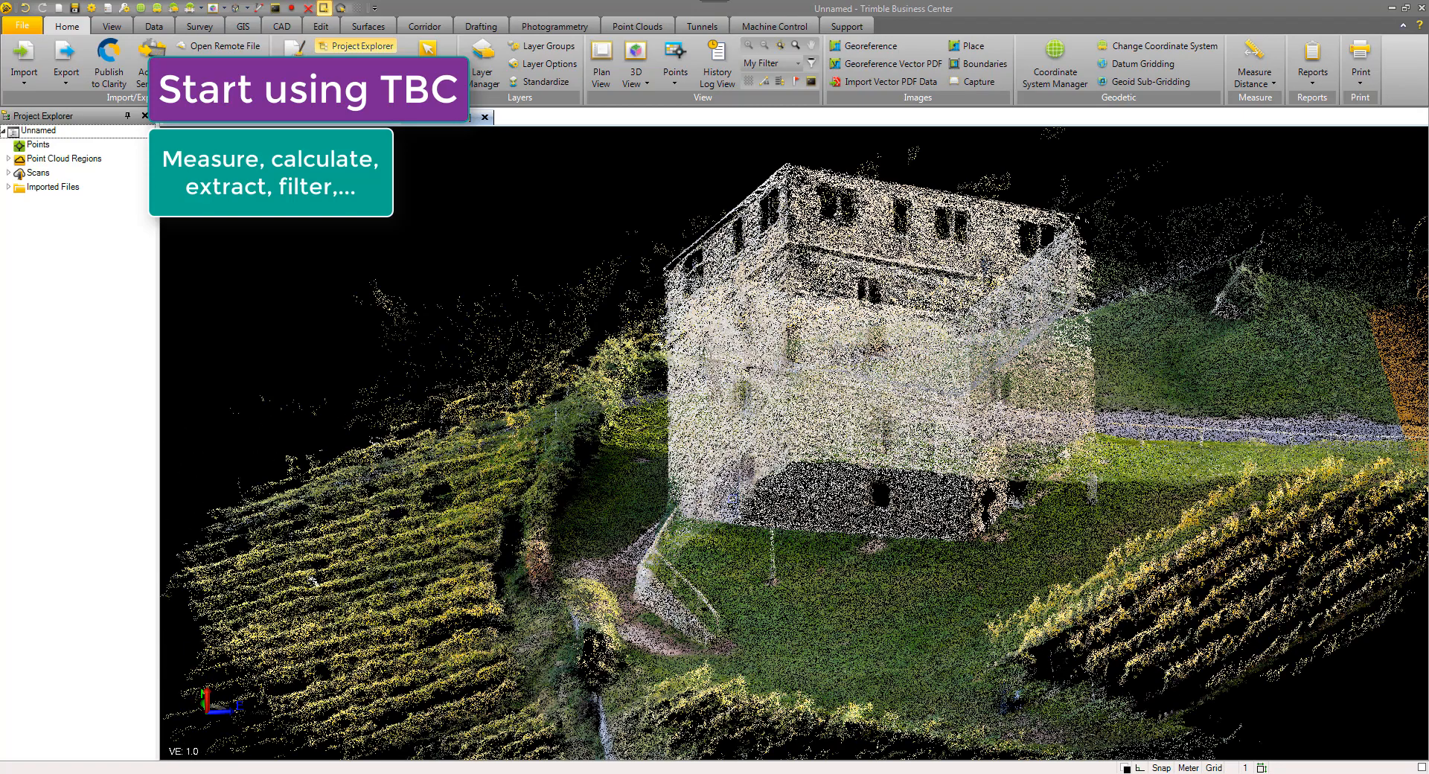